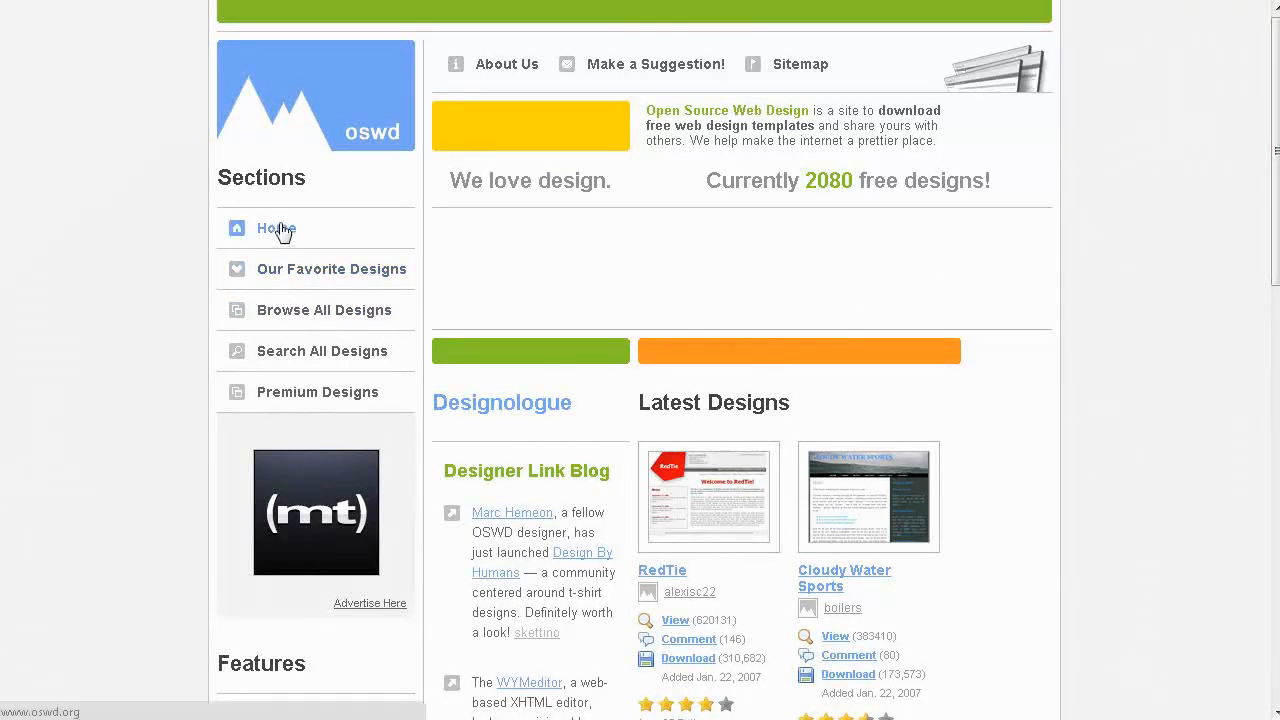
Step: Browse the Latest Designs on the OSWD home page, preview the BlackandGreen template, and return to the home page
scroll(709, 337, "down", 10)
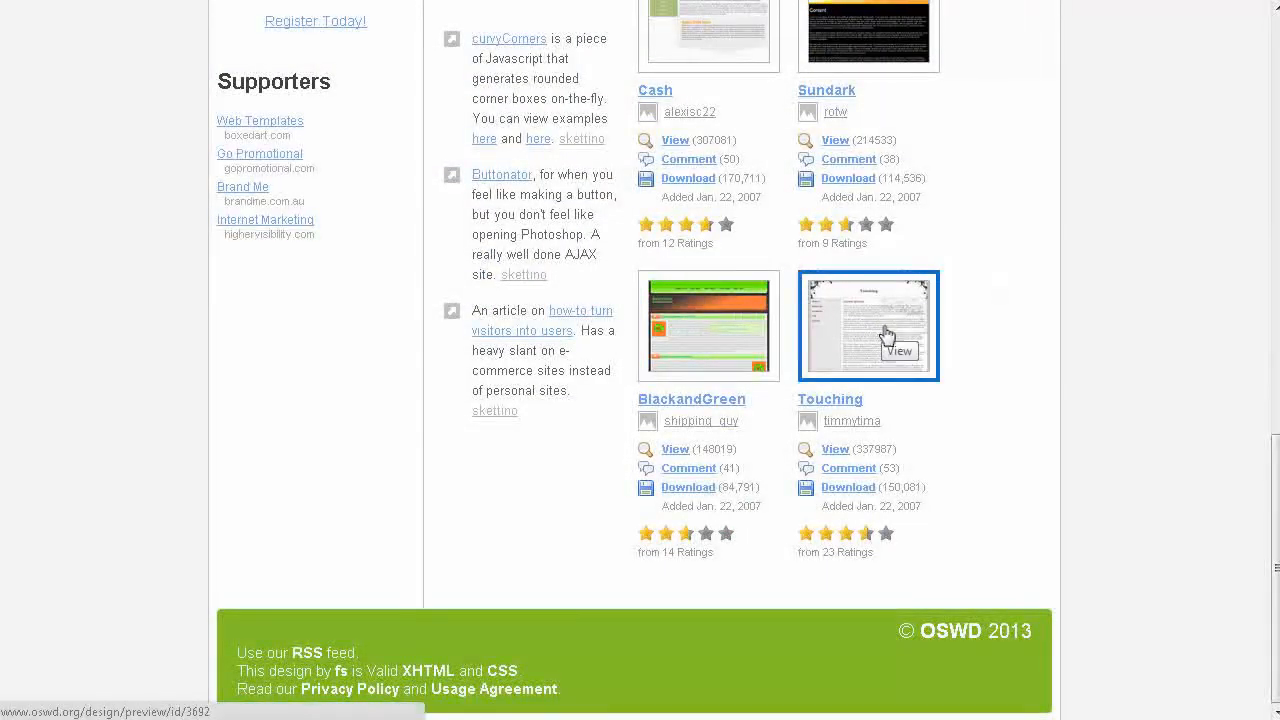
left_click(723, 337)
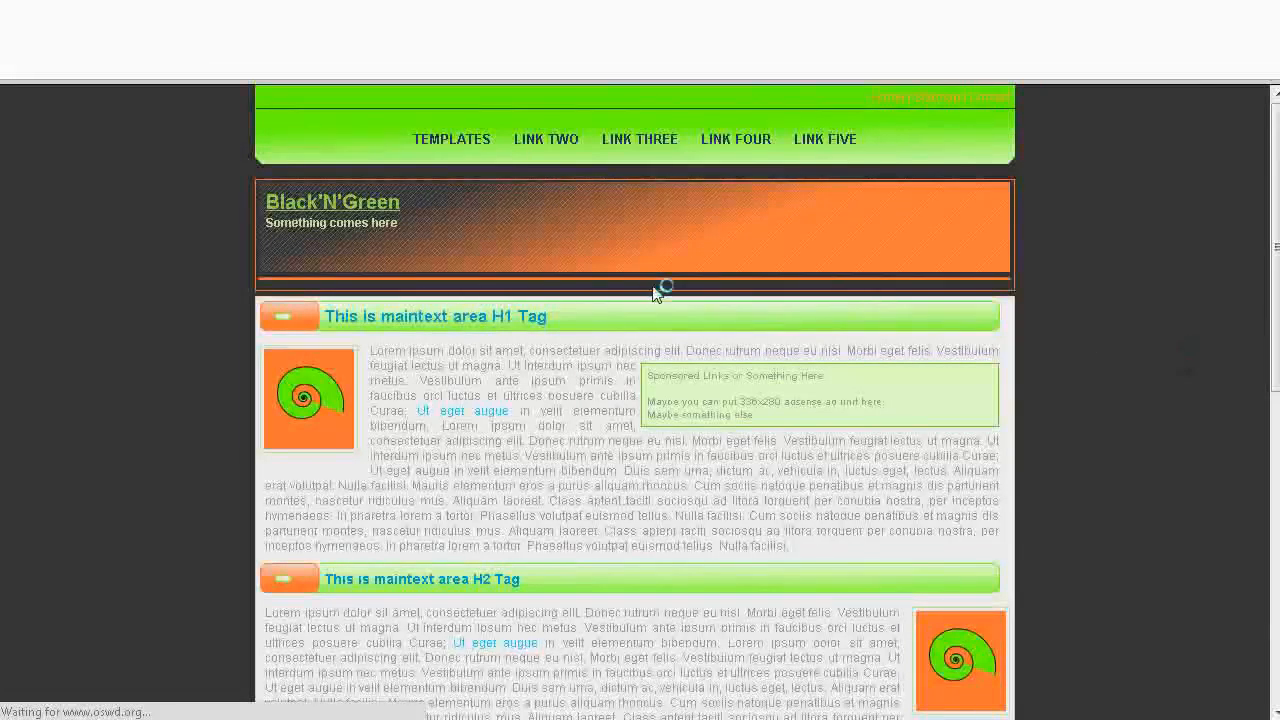
scroll(771, 254, "down", 10)
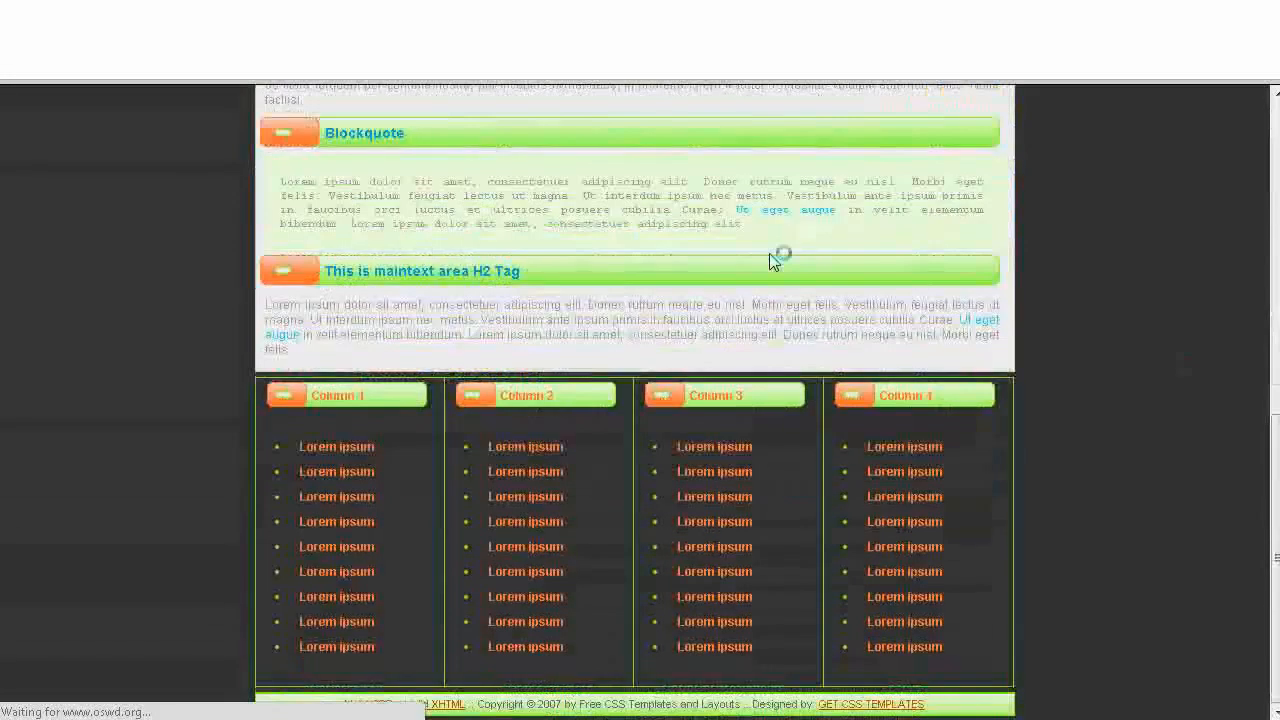
scroll(770, 257, "up", 8)
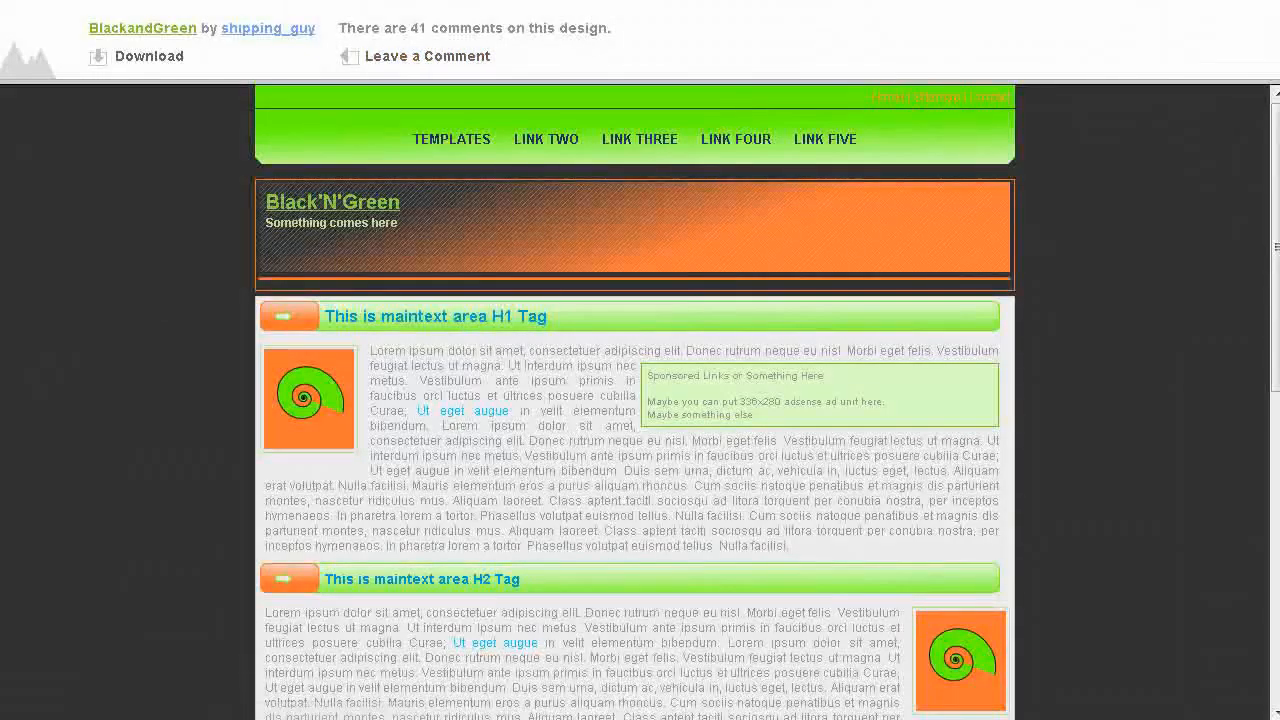
key("alt+Left")
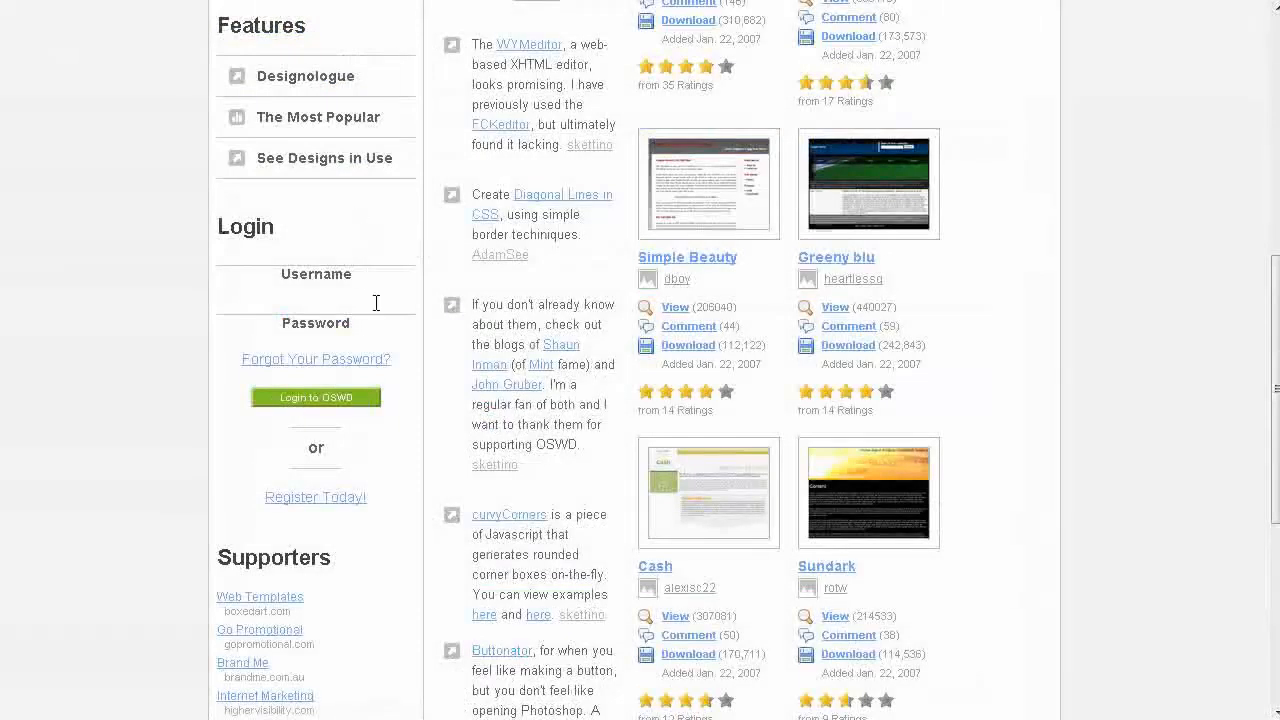
scroll(592, 243, "up", 5)
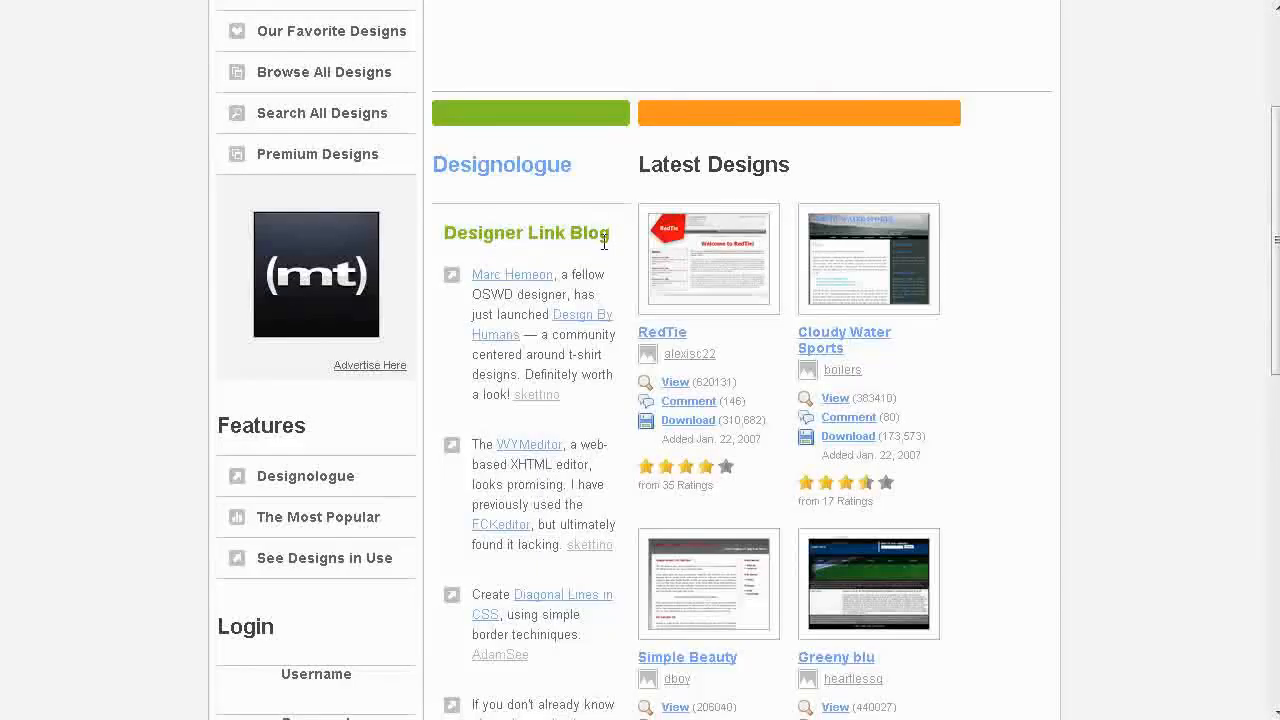
scroll(645, 250, "up", 3)
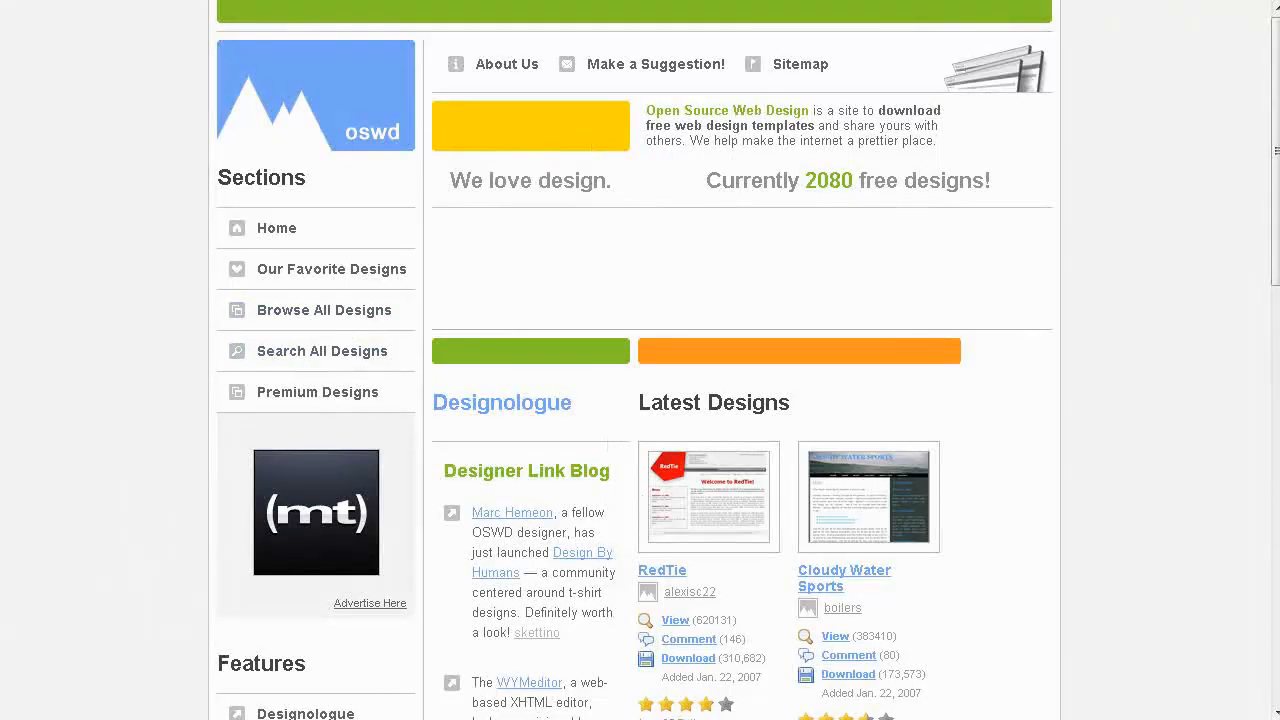
Step: Check the OSWD design search page and search Google for "space site:oswd.org" instead
left_click(320, 355)
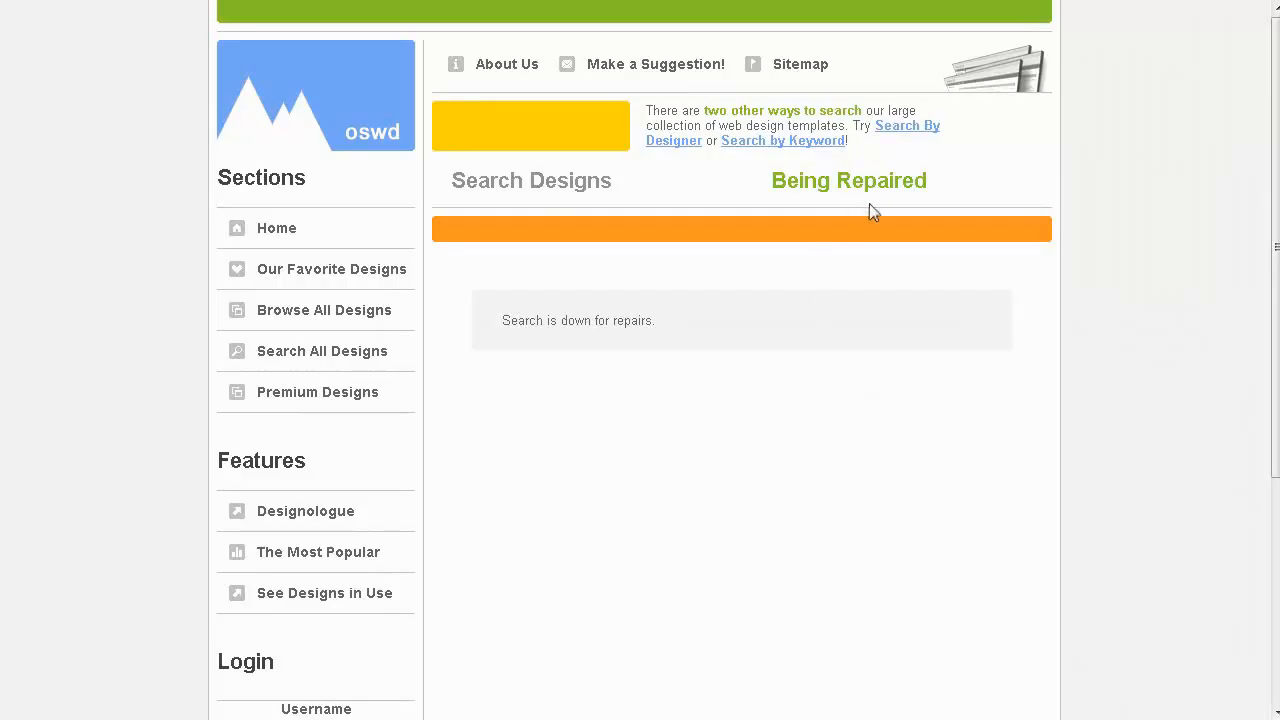
key("ctrl+Tab")
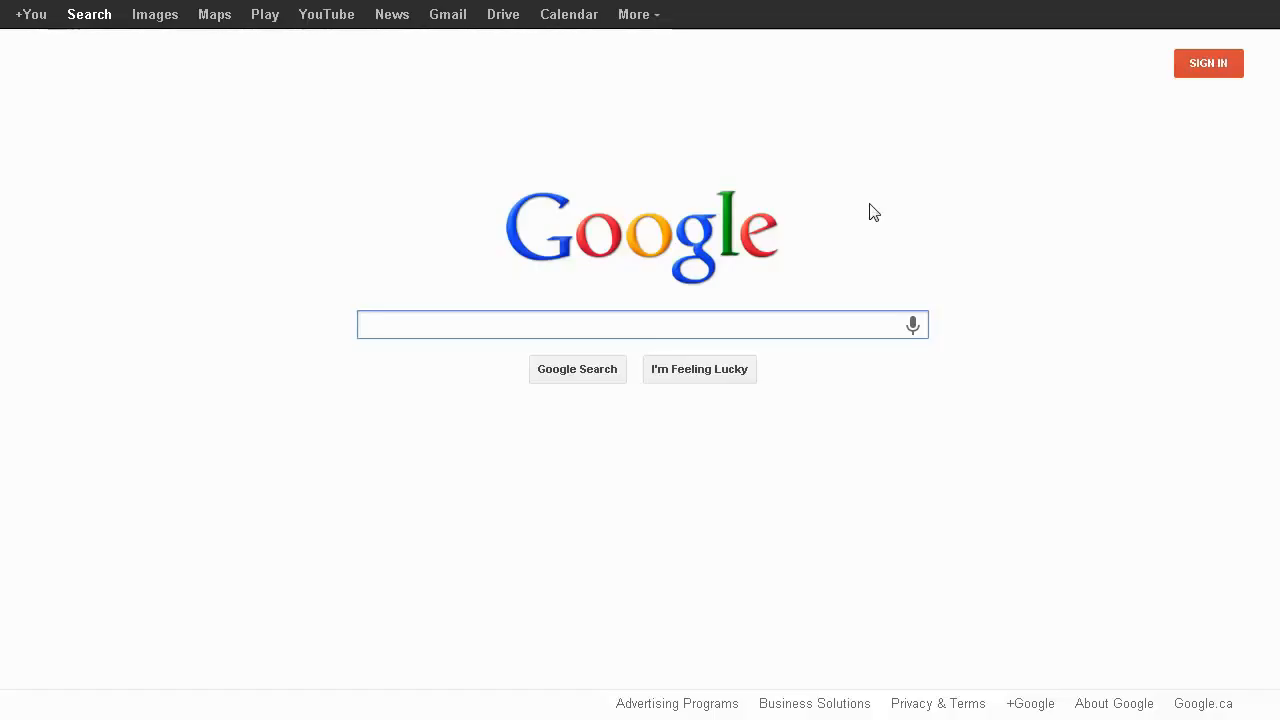
type("space site:oswd.org")
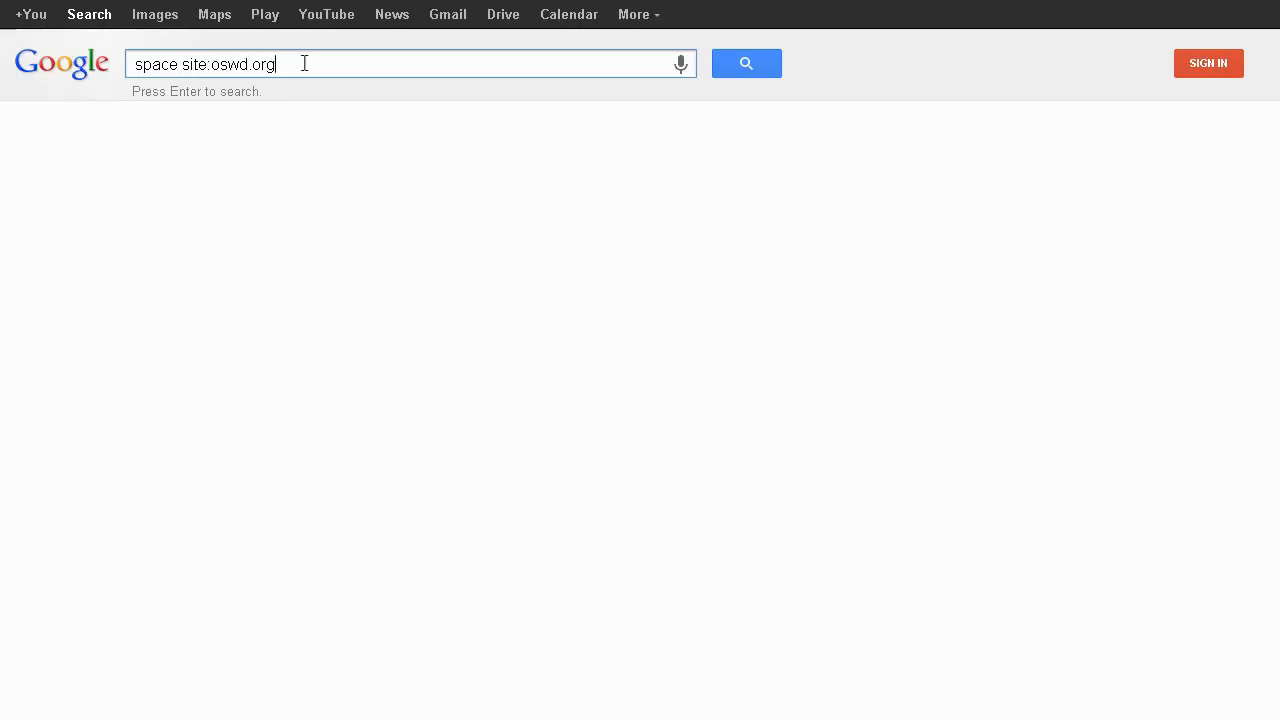
key("Return")
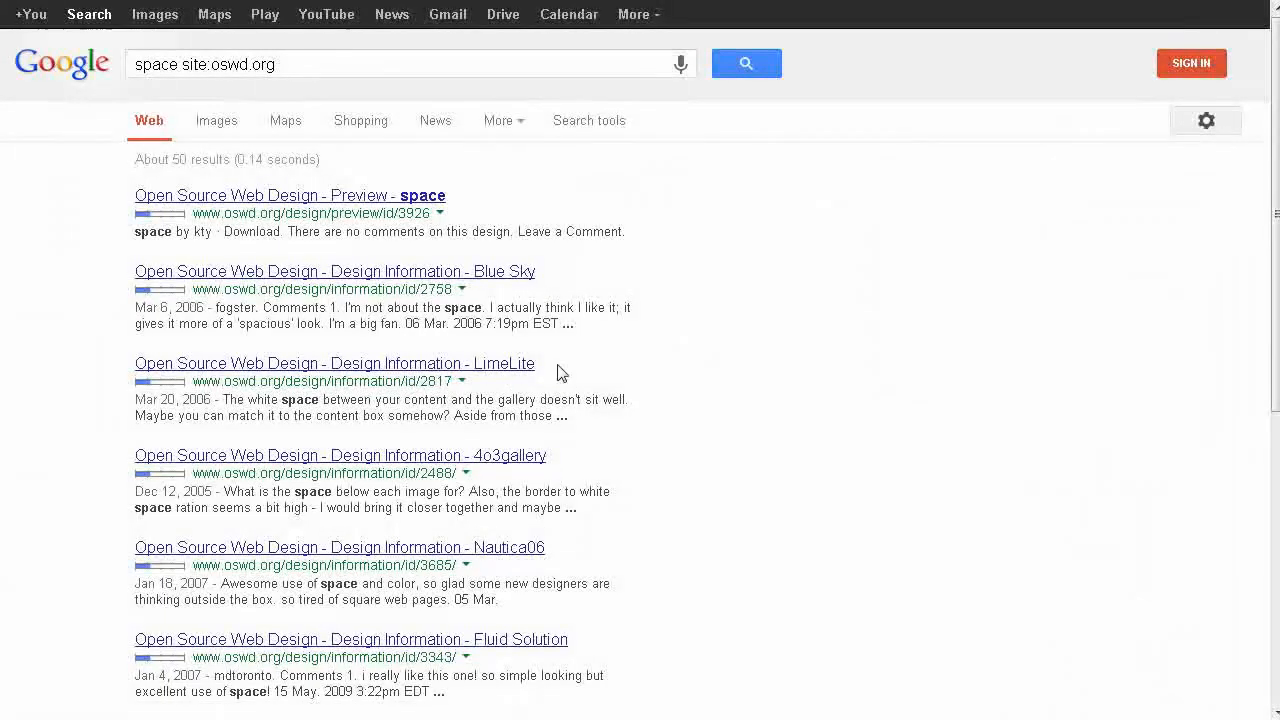
Step: Open the Calypso design's detail page from the search results and view its preview
scroll(560, 374, "down", 2)
scroll(551, 360, "down", 2)
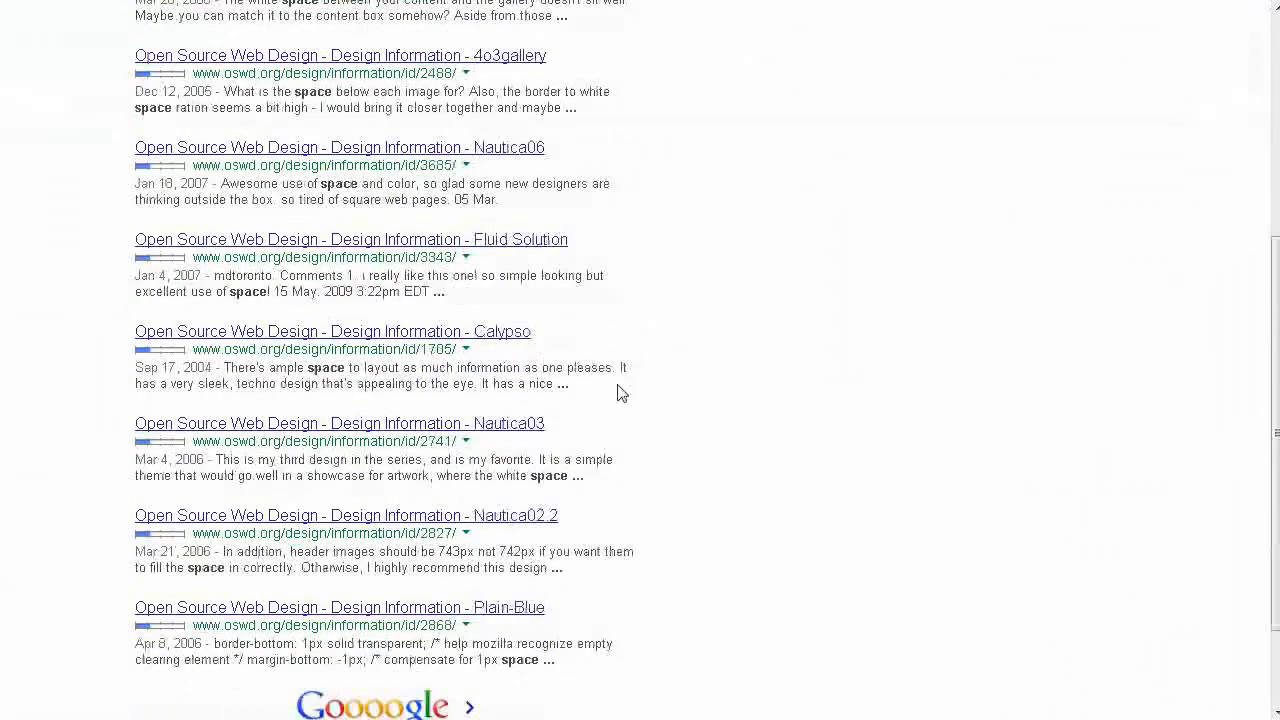
left_click(495, 333)
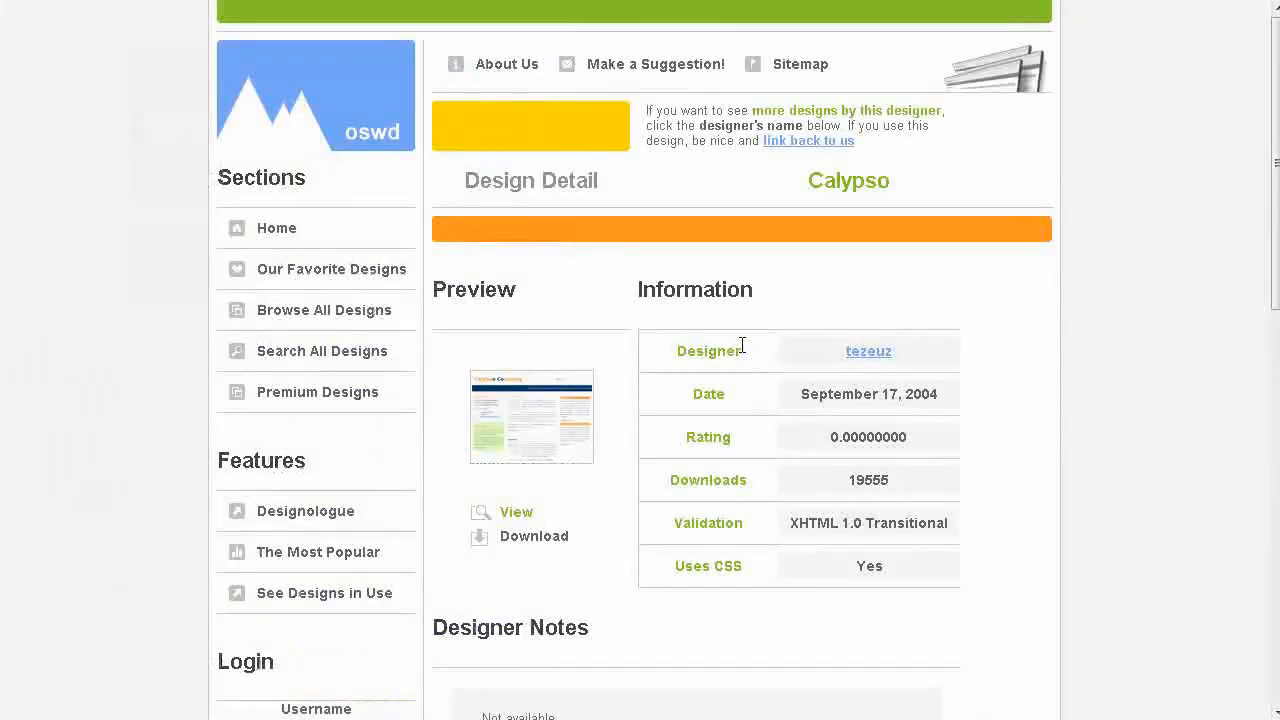
left_click(535, 438)
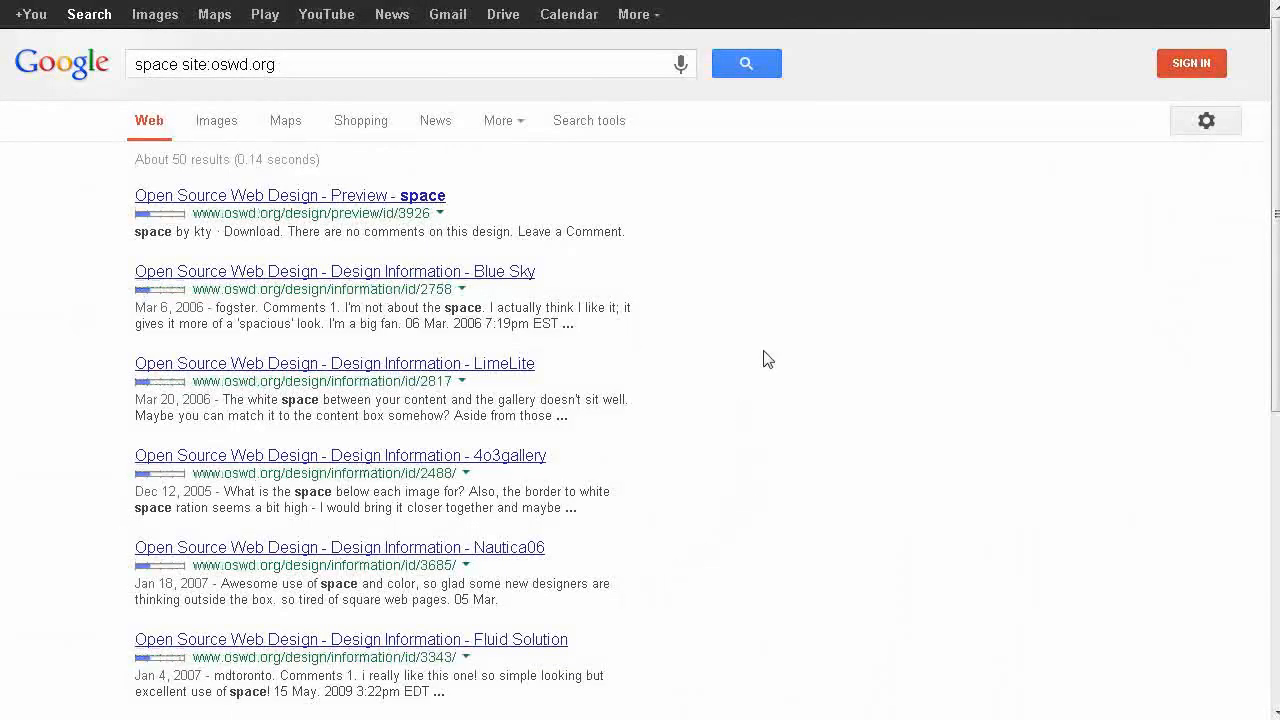
Step: Download the Dark Theme template as dark_theme.zip into the beameupscotty.info folder
scroll(818, 464, "down", 2)
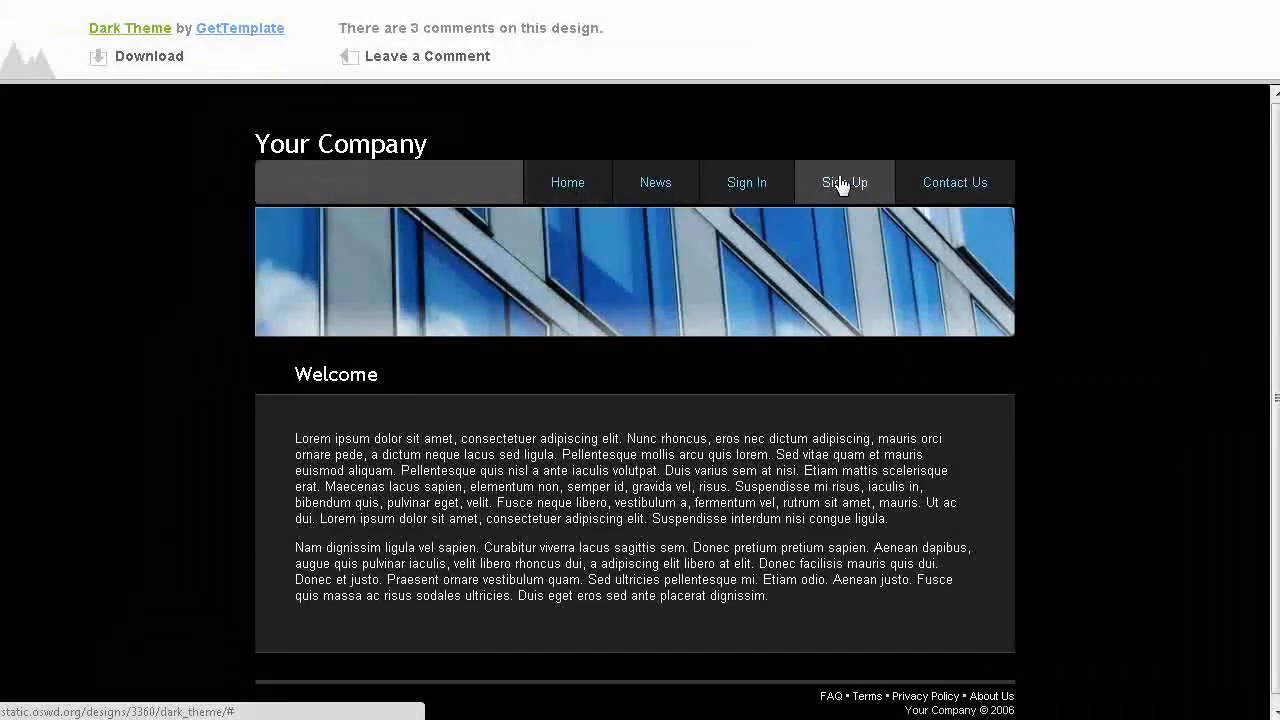
left_click(143, 60)
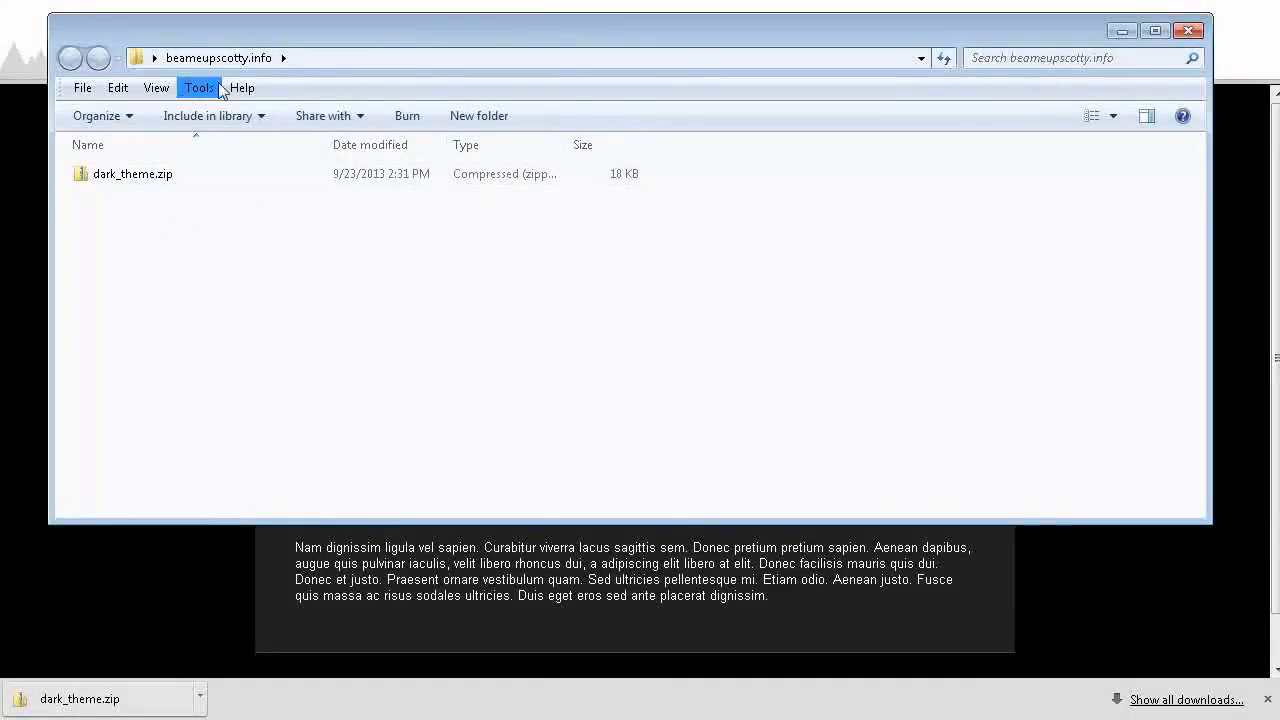
Step: Extract dark_theme.zip to a dark_theme folder inside beameupscotty.info and close the window showing the extracted files
left_click(127, 176)
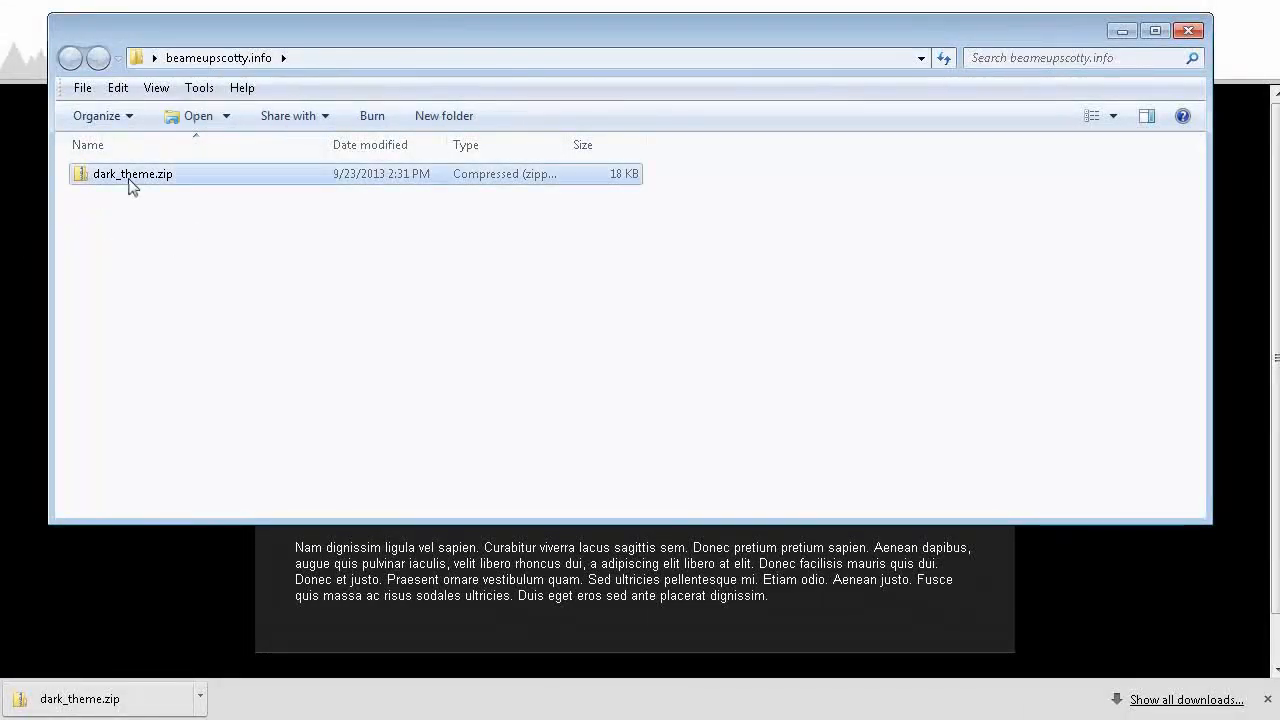
right_click(127, 176)
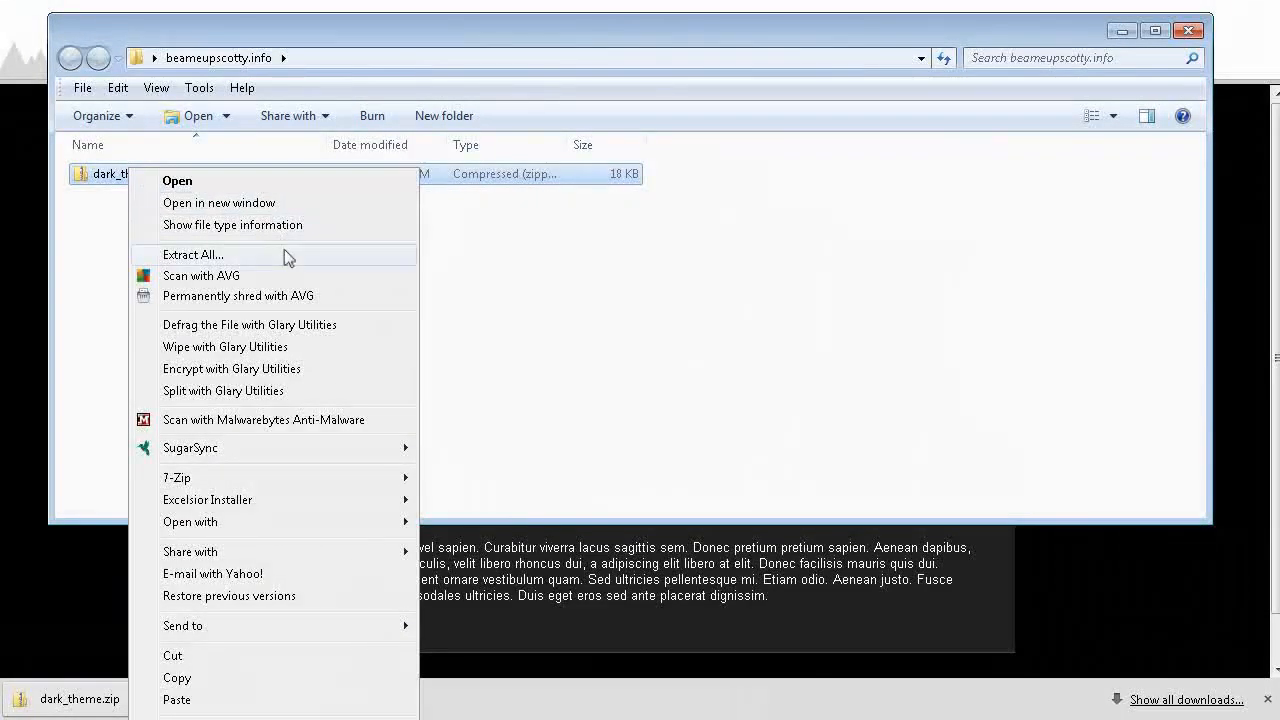
left_click(218, 254)
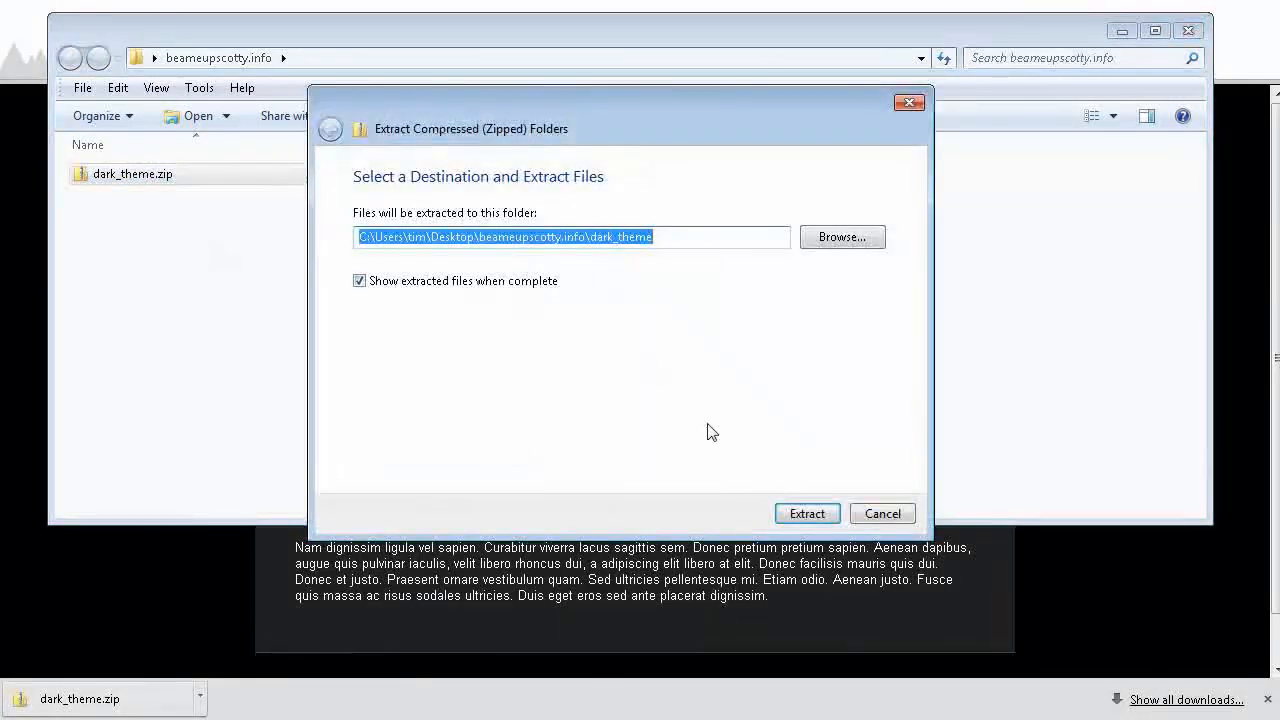
left_click(807, 514)
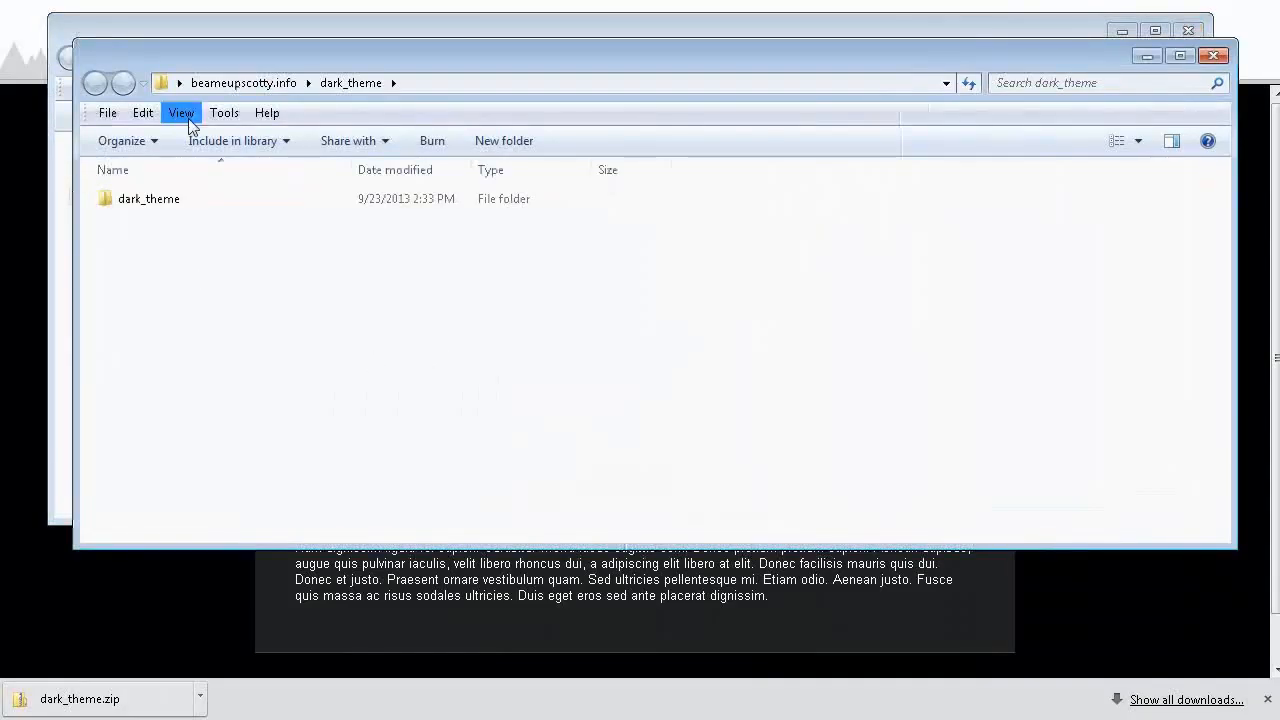
left_click(1214, 57)
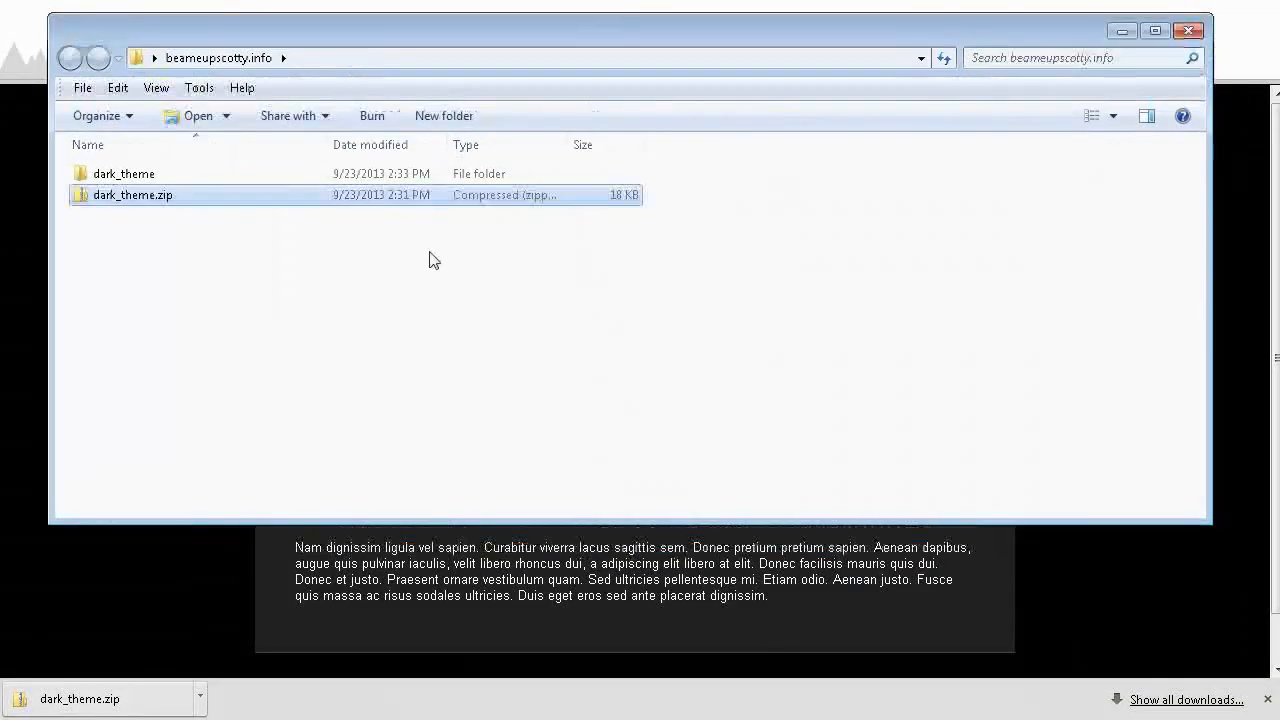
Step: Open index.html from the inner dark_theme folder to view the template in the browser, and close that page
left_click(145, 175)
double_click(145, 175)
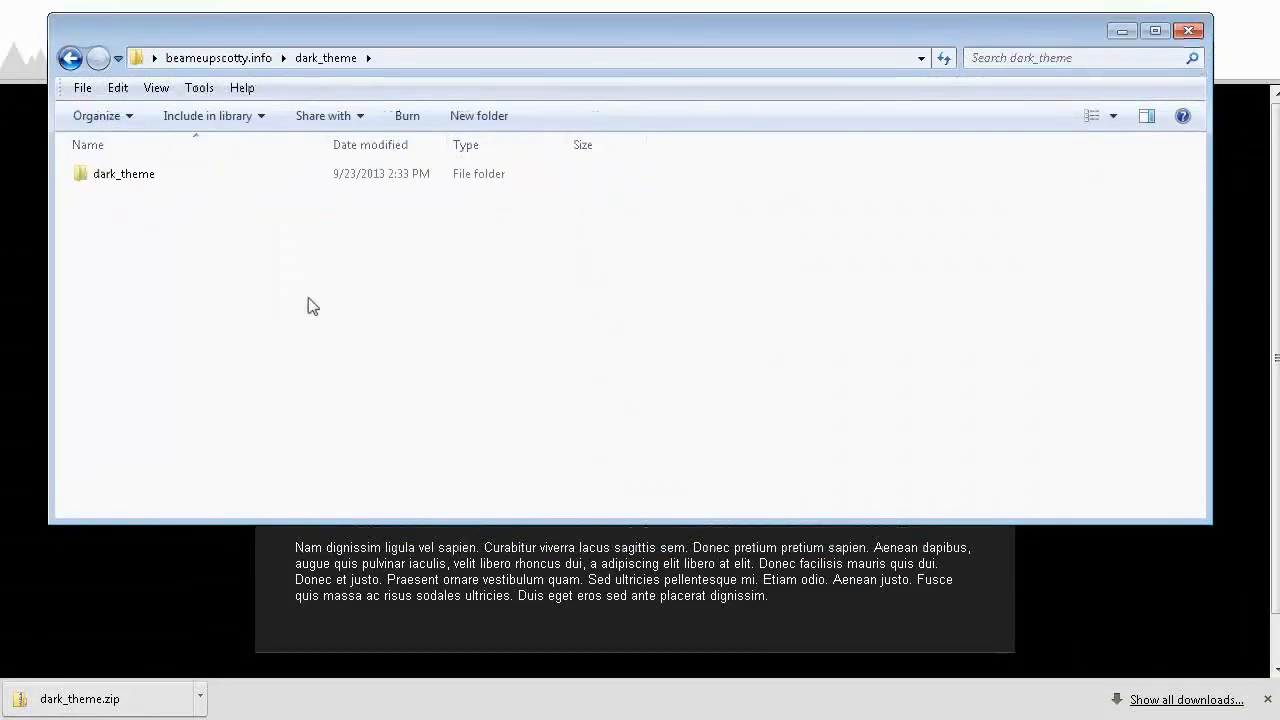
double_click(132, 180)
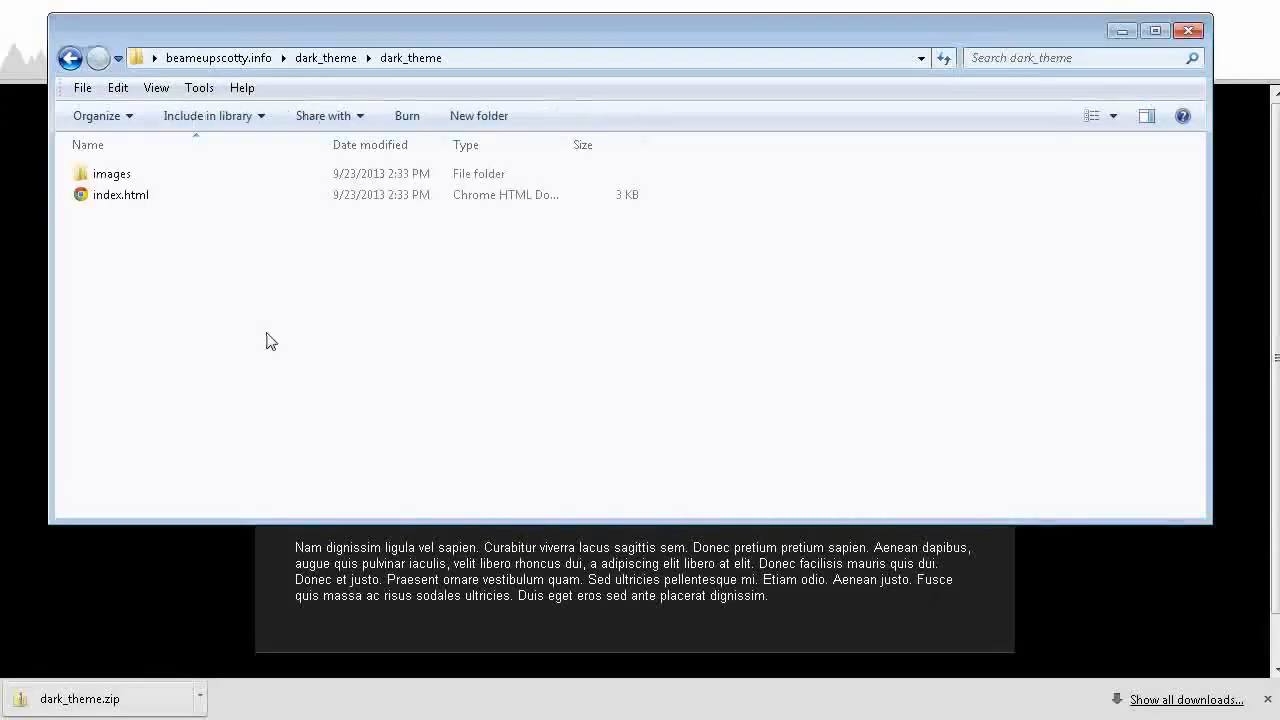
double_click(152, 200)
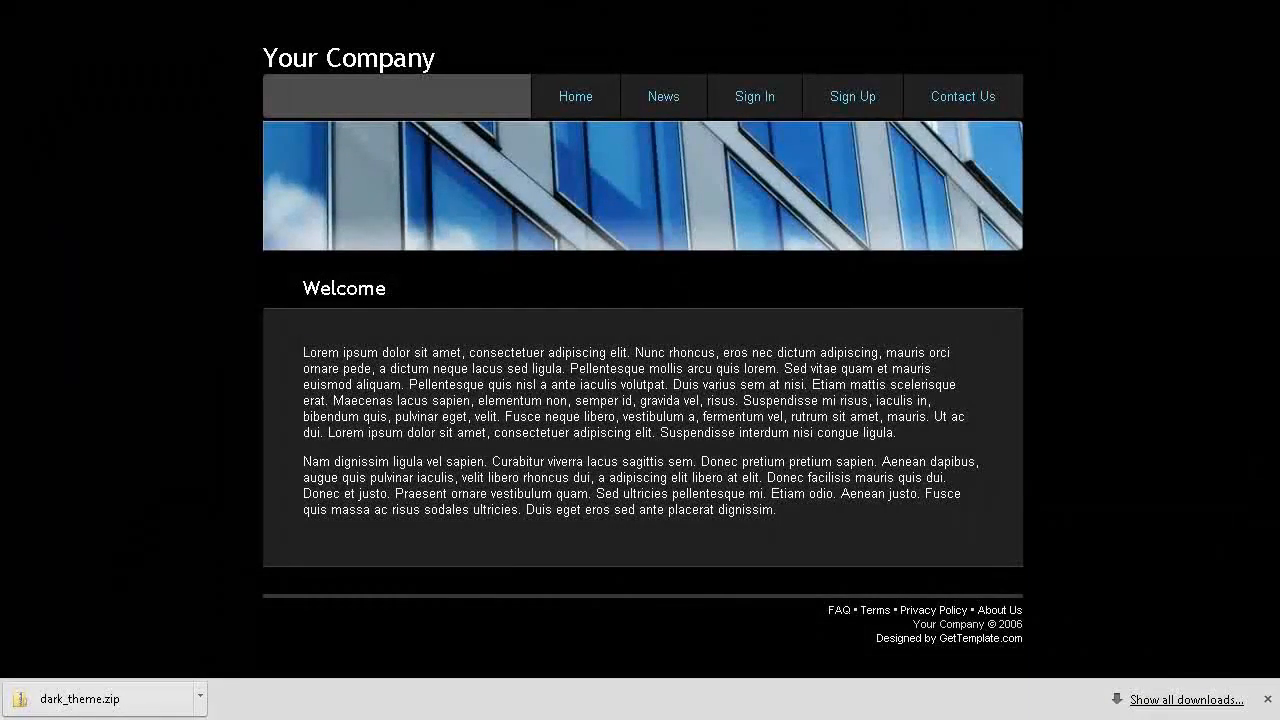
left_click(960, 1)
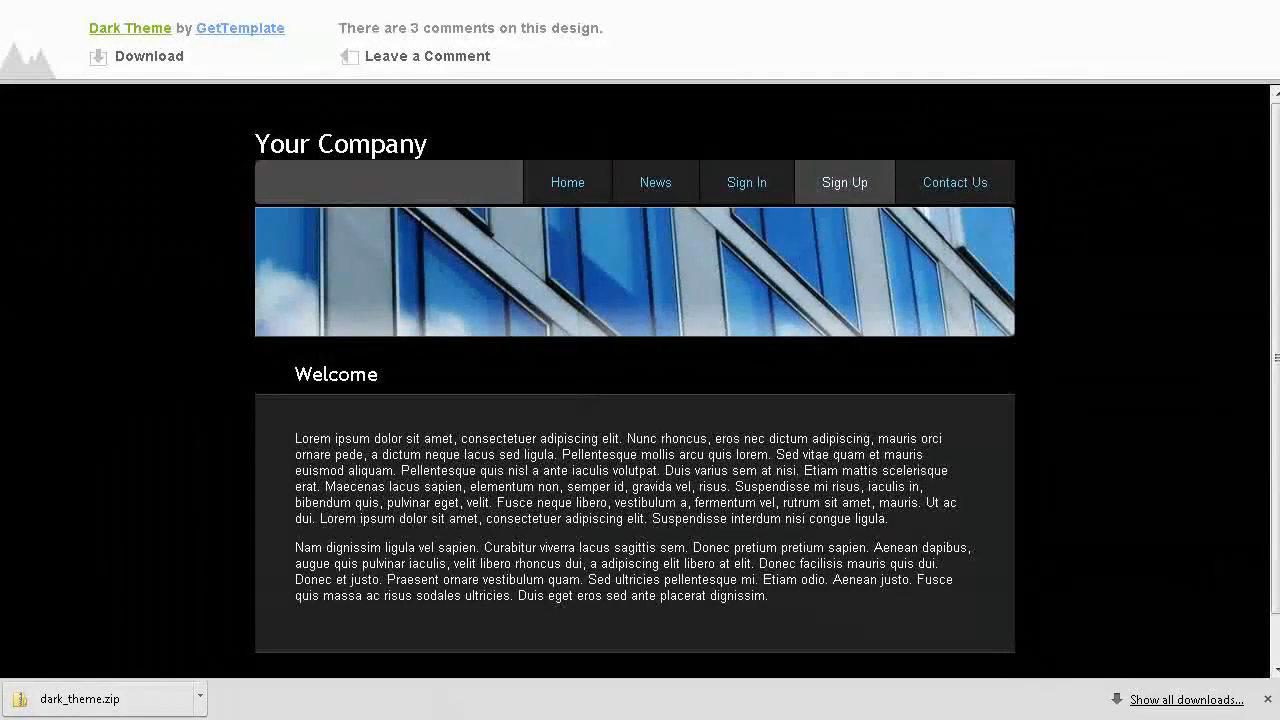
Step: Duplicate index.html within the inner dark_theme folder
left_click(240, 719)
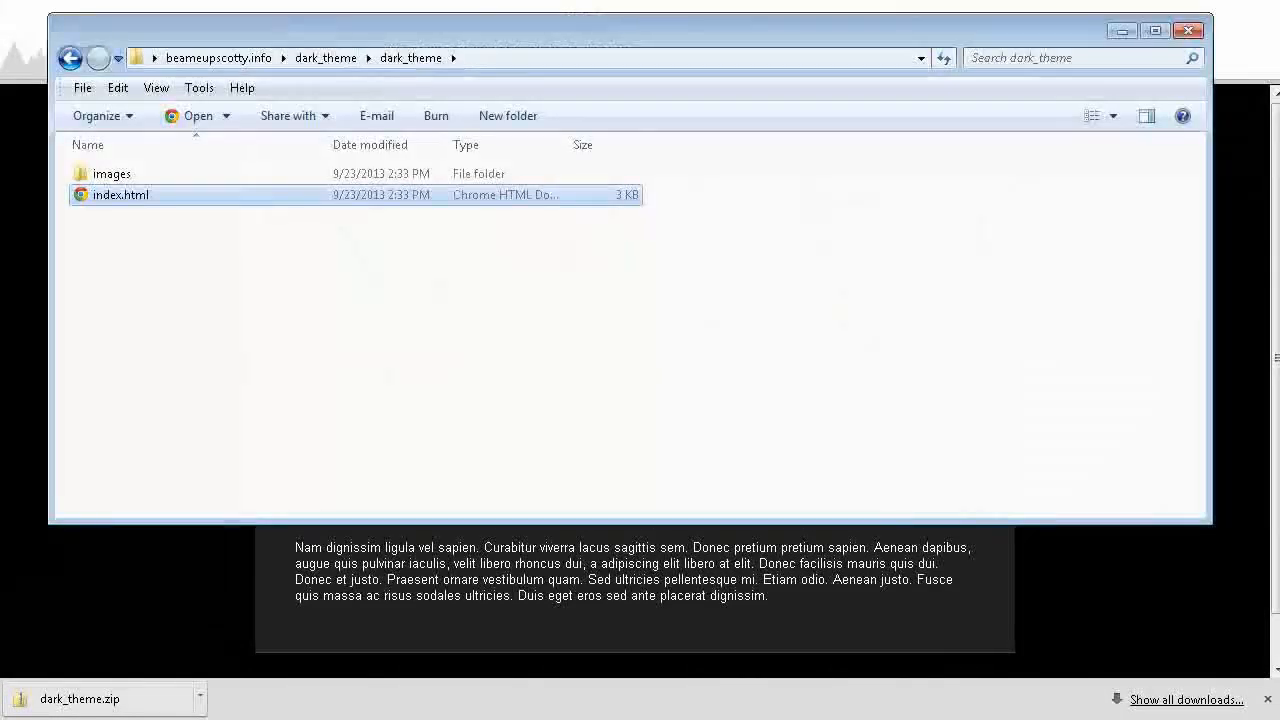
right_click(128, 200)
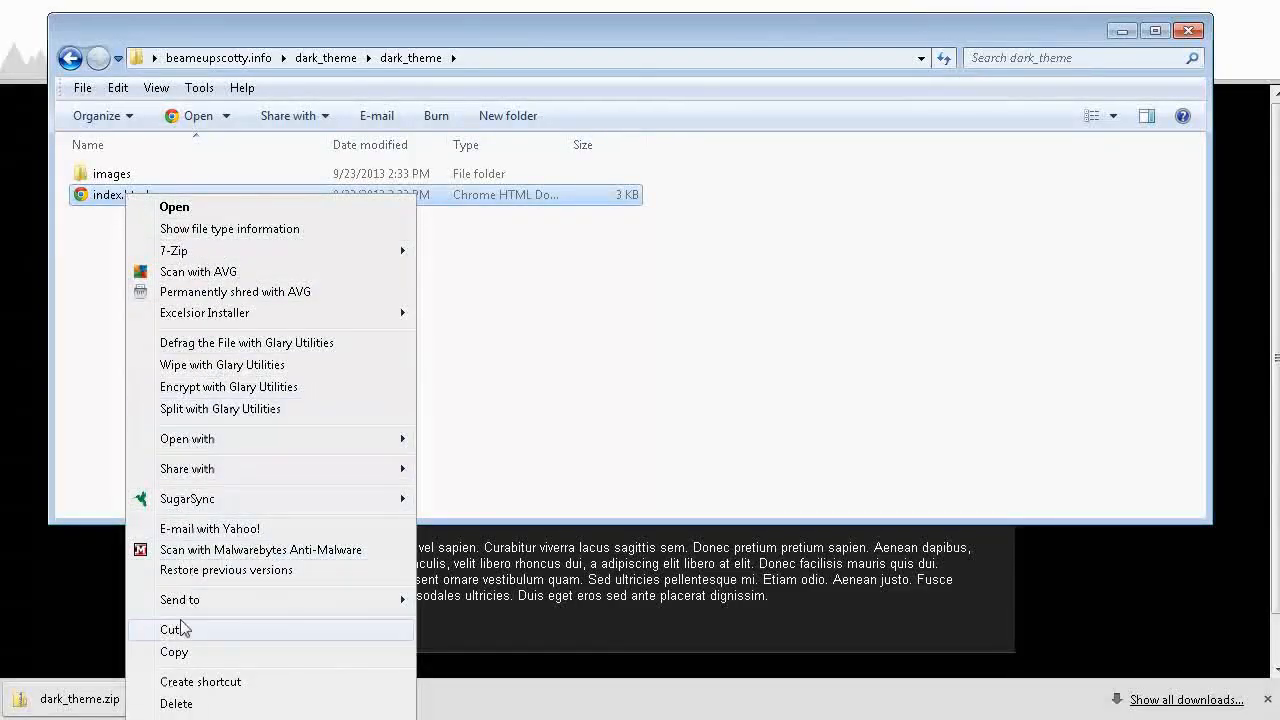
left_click(176, 652)
right_click(161, 270)
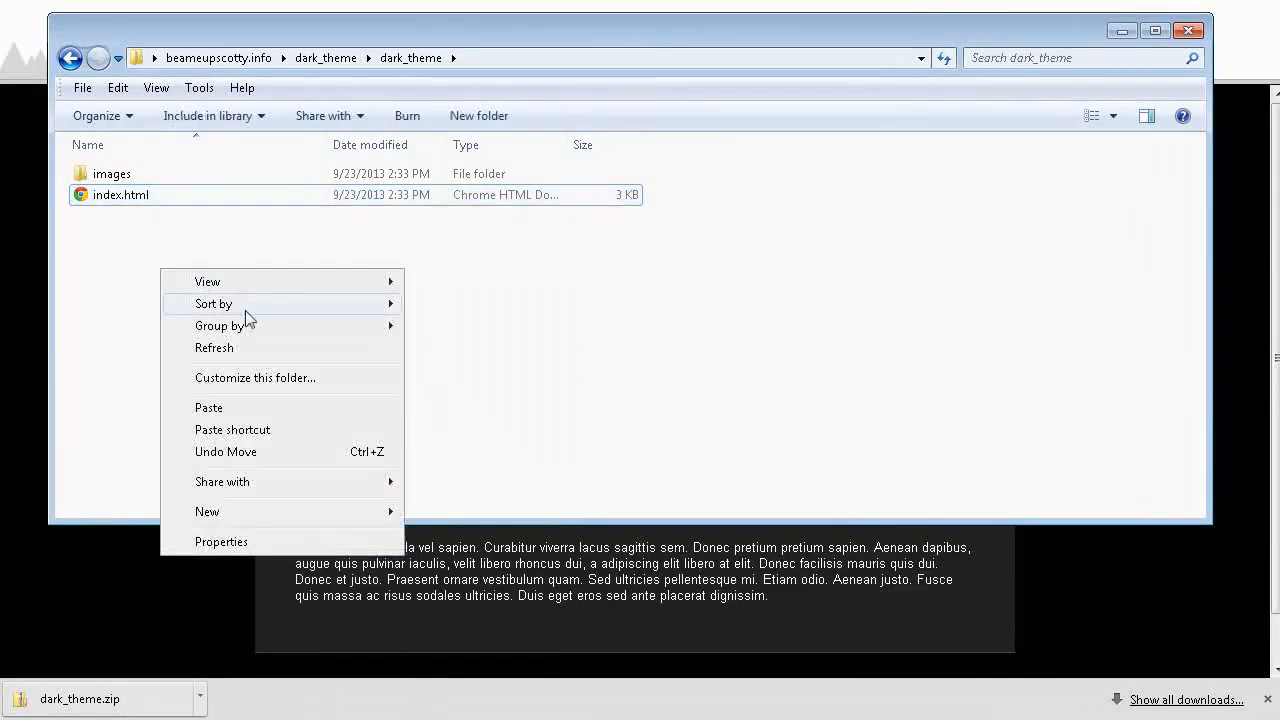
left_click(218, 407)
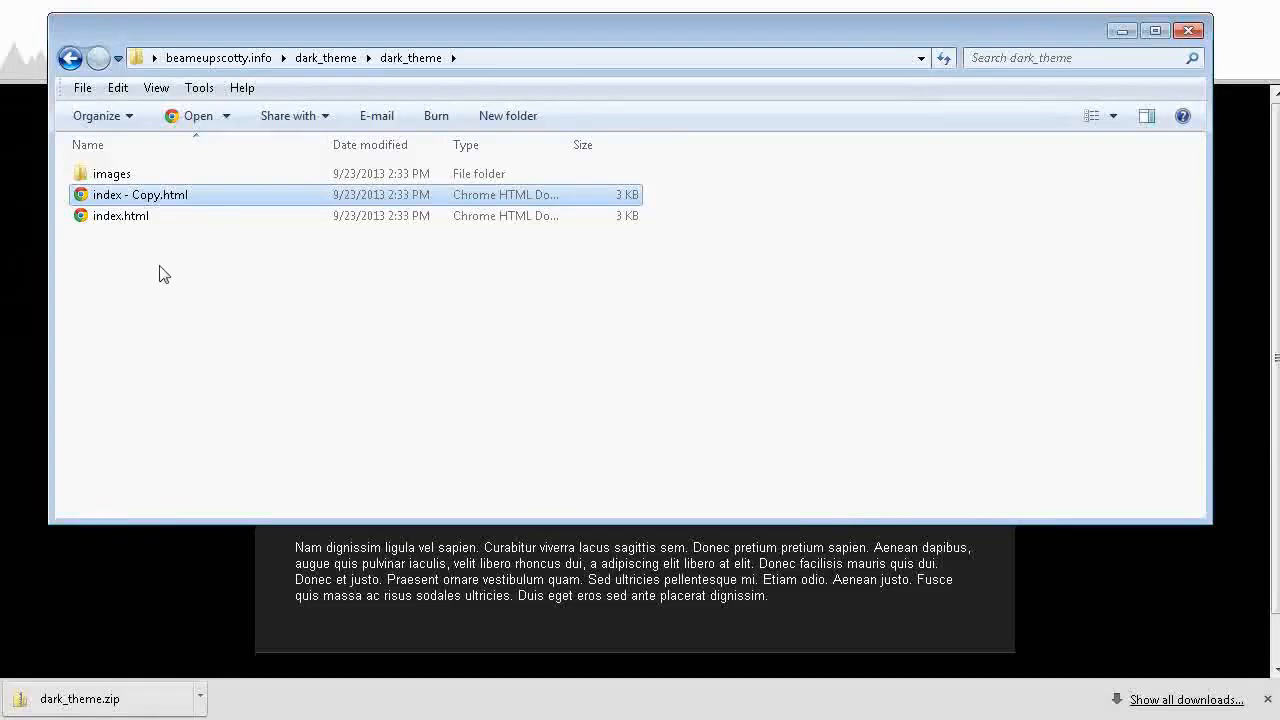
left_click(182, 575)
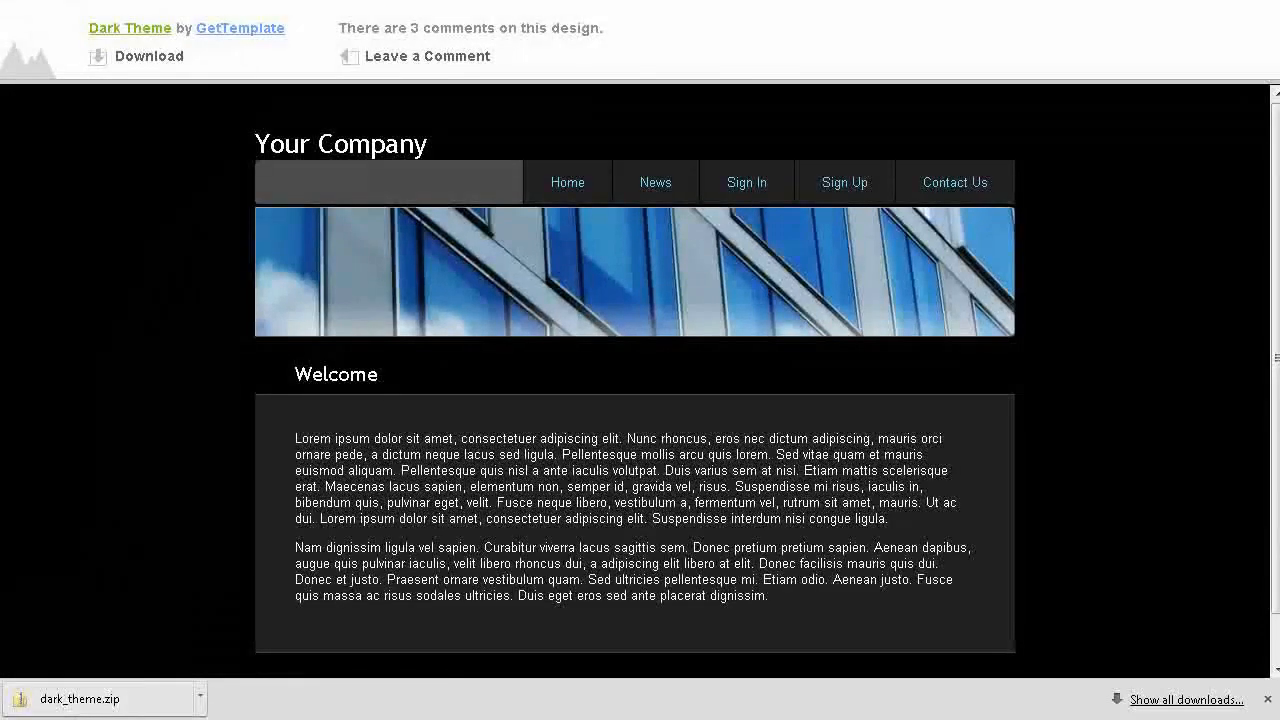
key("alt+Tab")
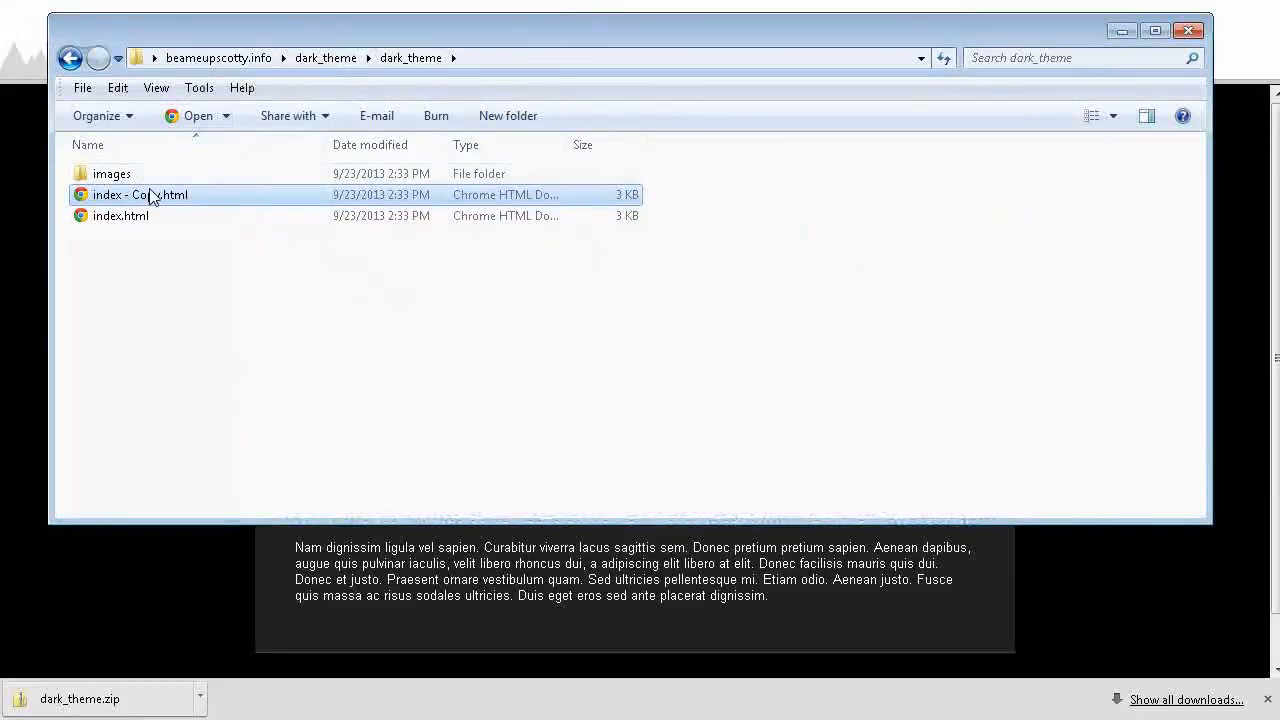
right_click(155, 200)
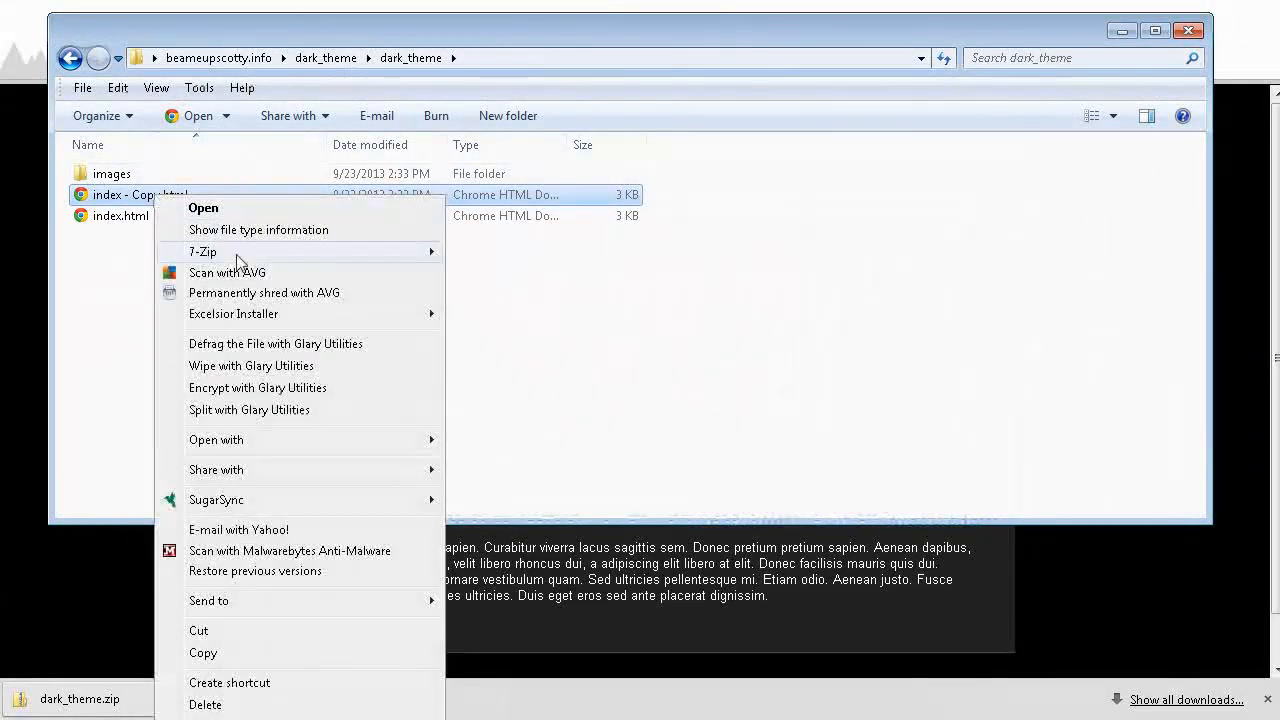
left_click(205, 704)
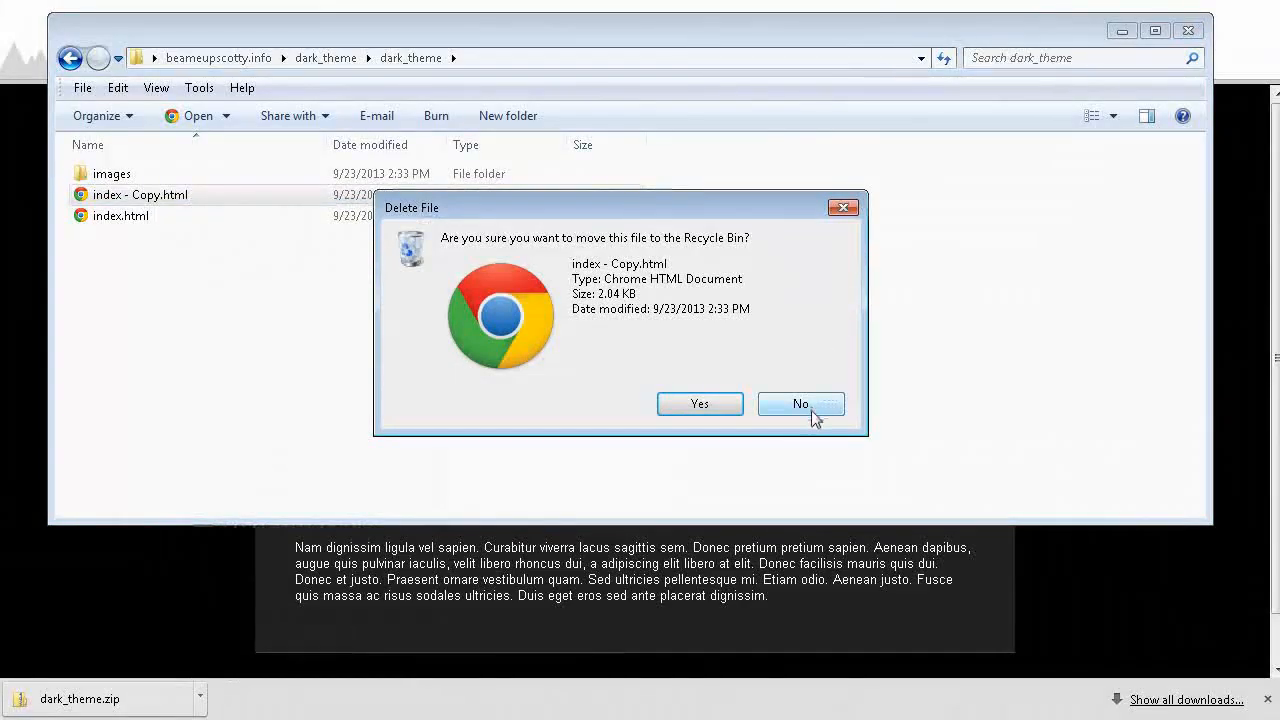
left_click(812, 412)
Step: Rename the duplicated index page in the inner dark_theme folder as contact-us.html
right_click(157, 200)
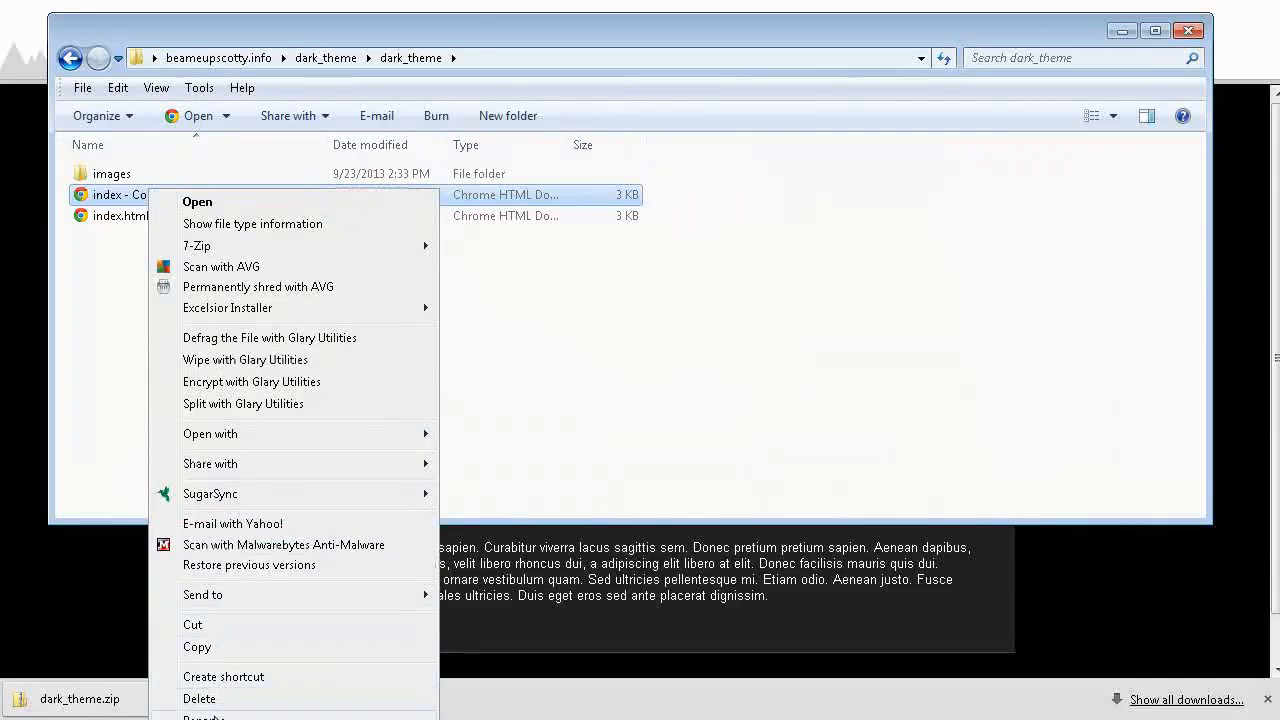
left_click(203, 716)
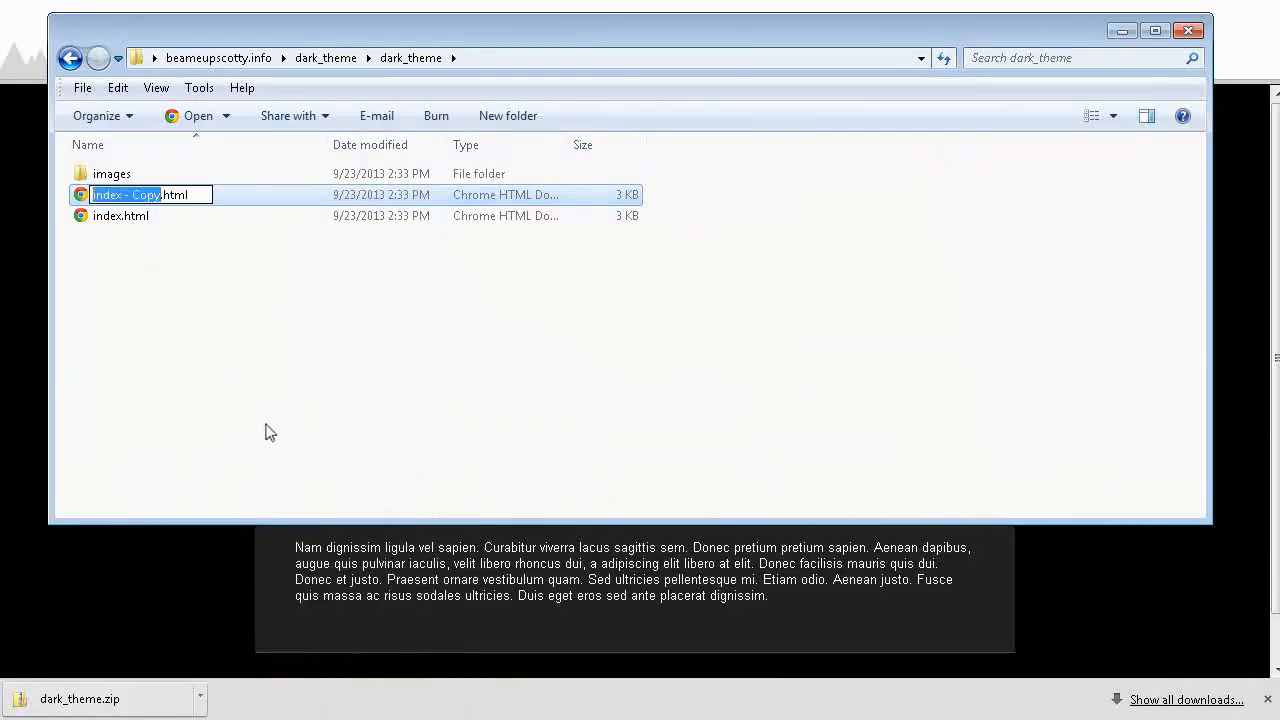
type("contact-us")
key("Return")
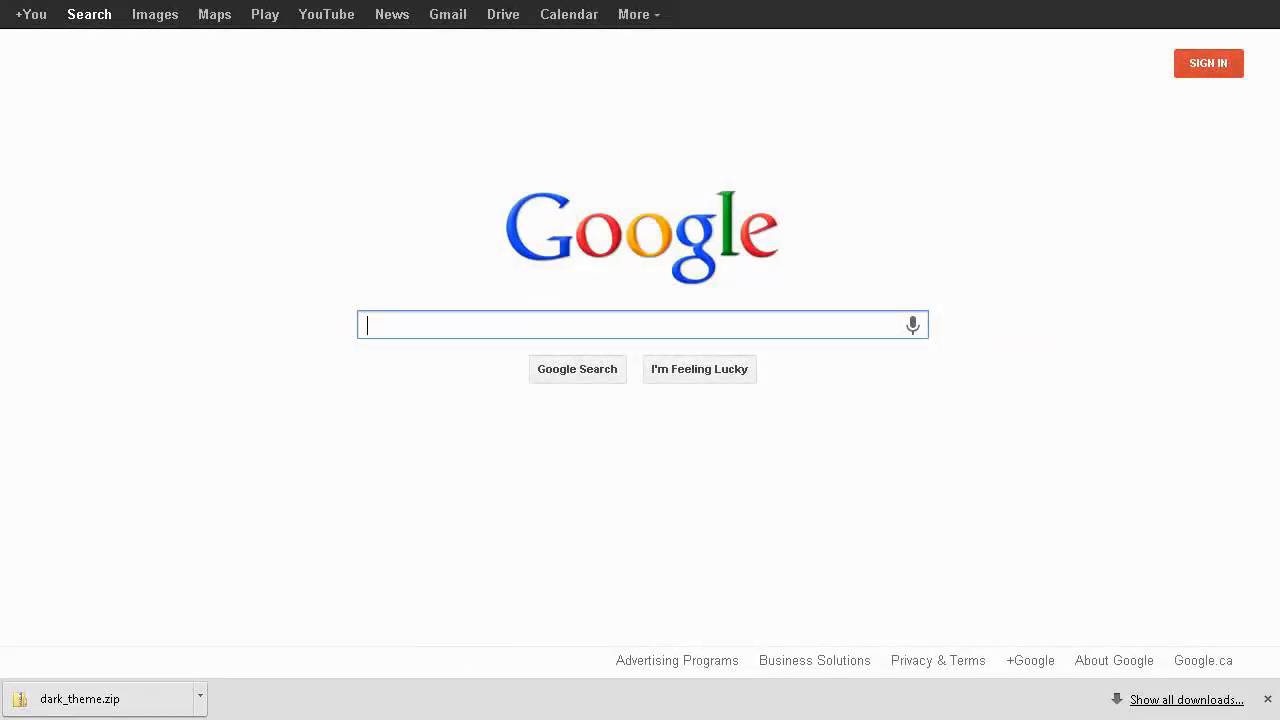
Step: Search Google for "kompoz" and open the Downloads page of kompozer.net
type("komp")
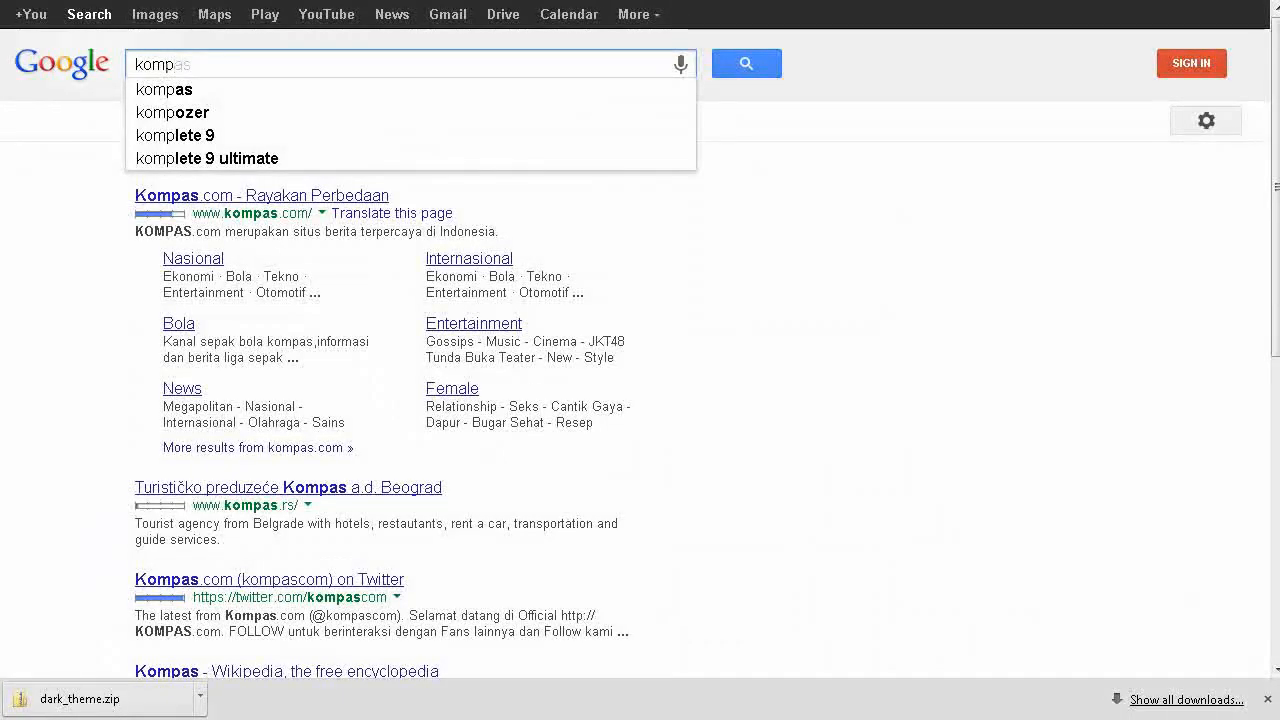
type("oz")
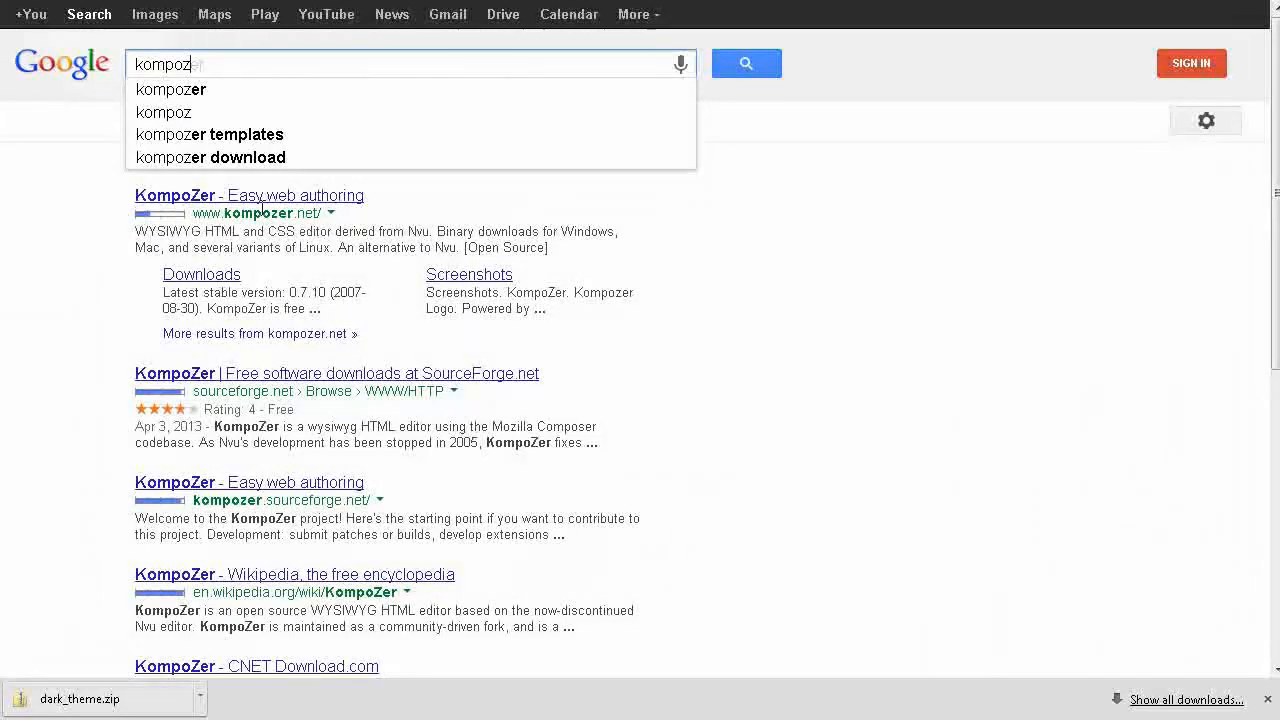
left_click(202, 275)
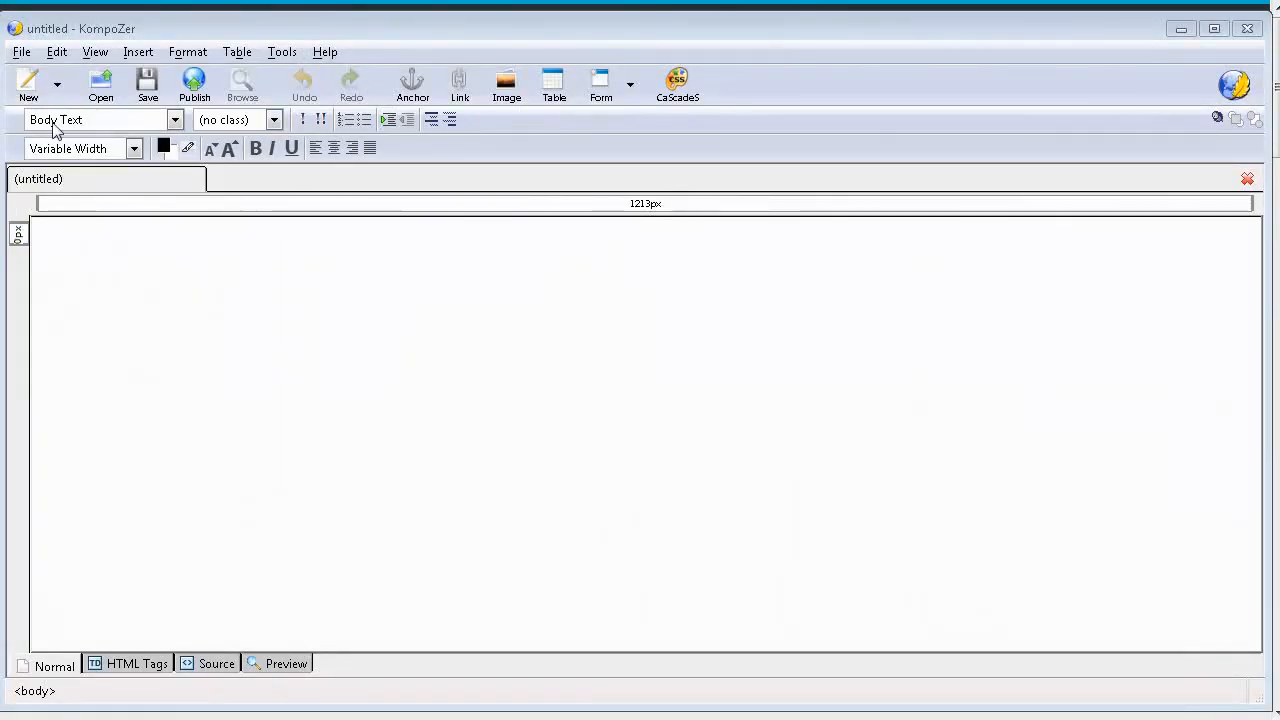
Step: In KompoZer, open index.html from the inner dark_theme folder of beameupscotty.info
left_click(101, 85)
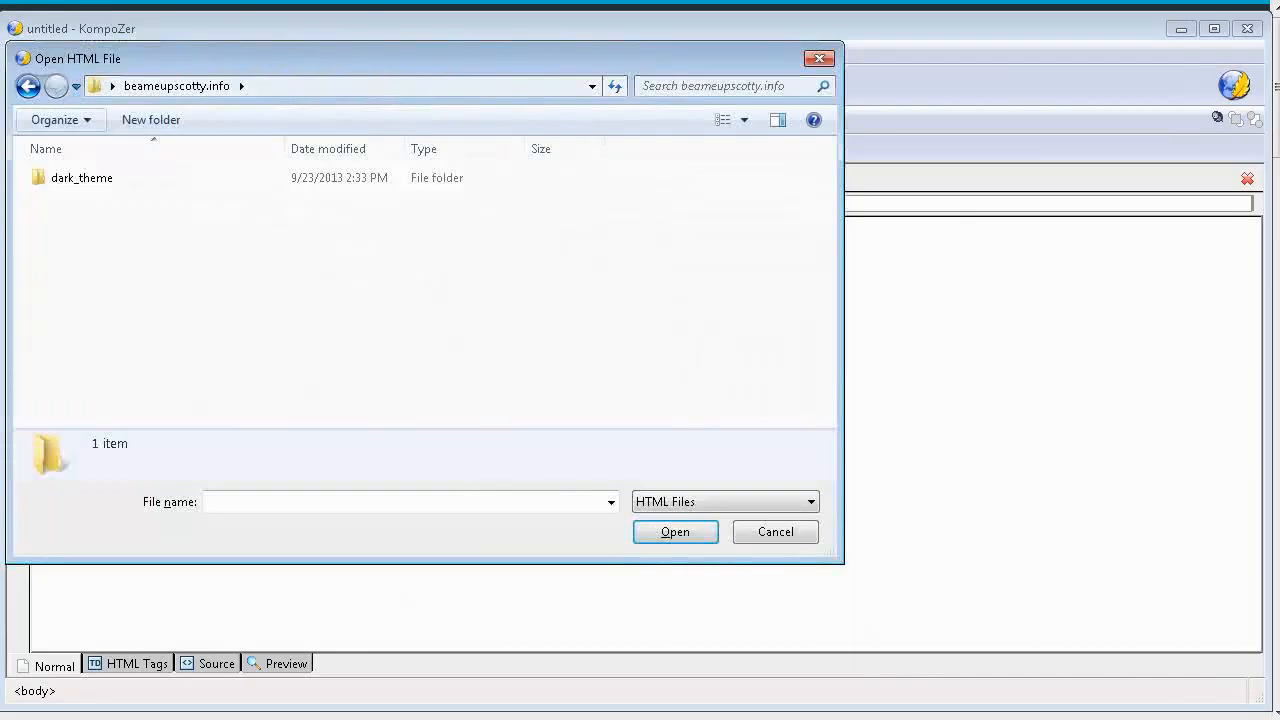
left_click(93, 178)
double_click(93, 178)
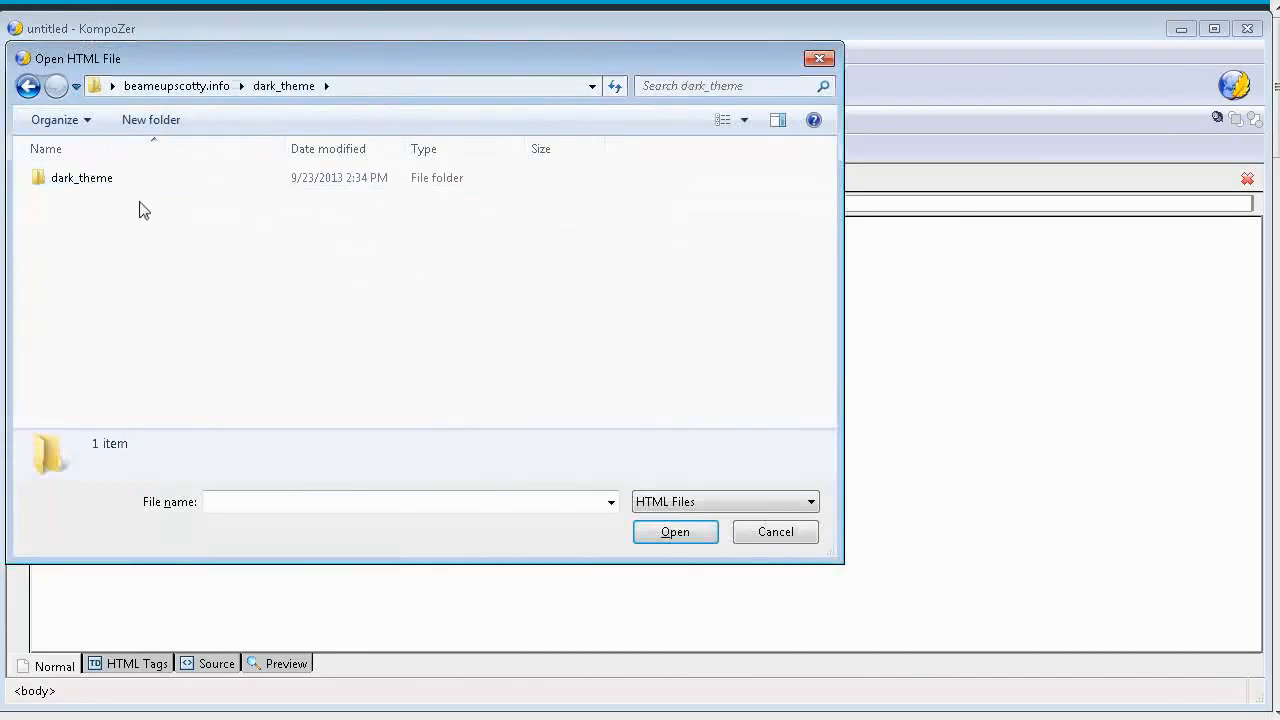
left_click(108, 188)
double_click(110, 187)
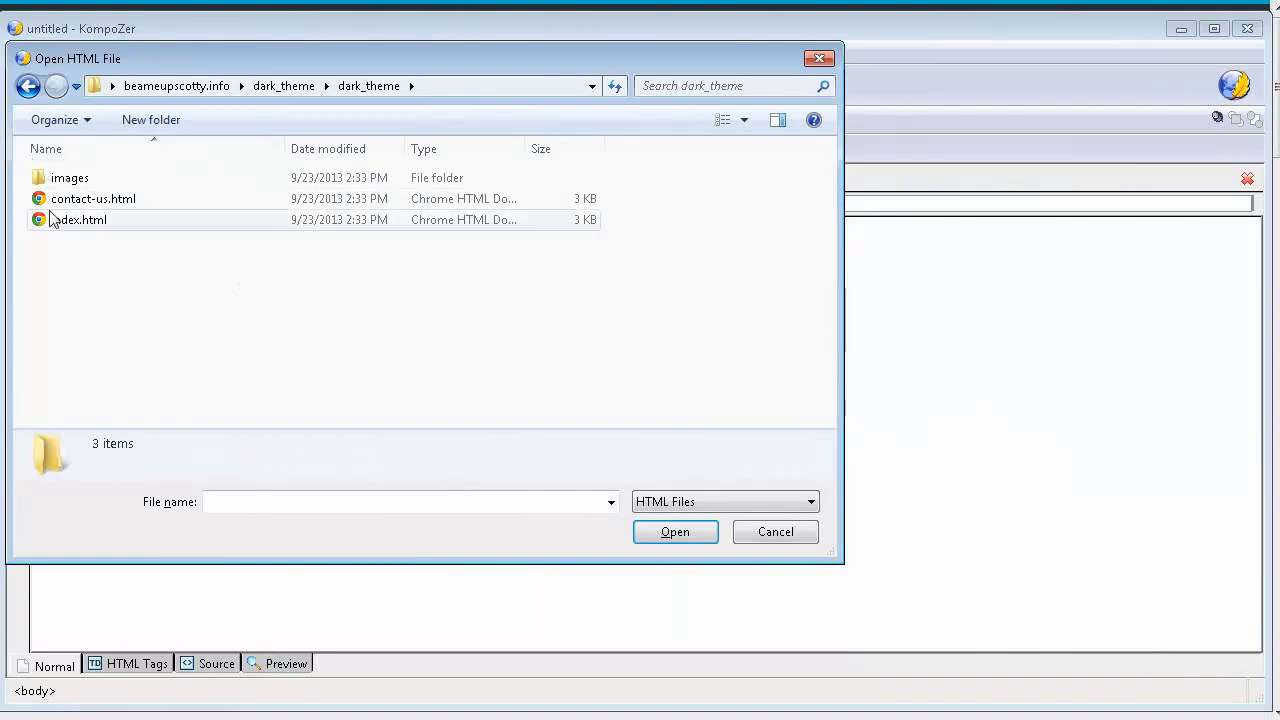
left_click(95, 221)
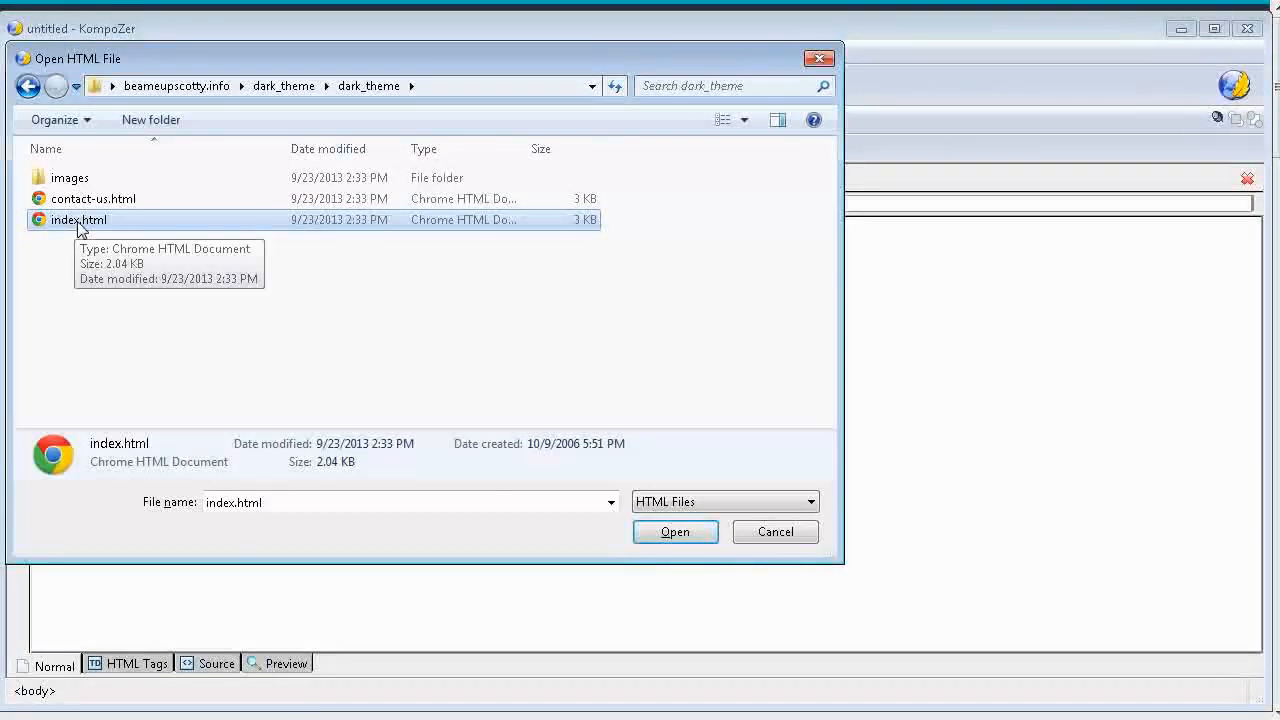
left_click(672, 530)
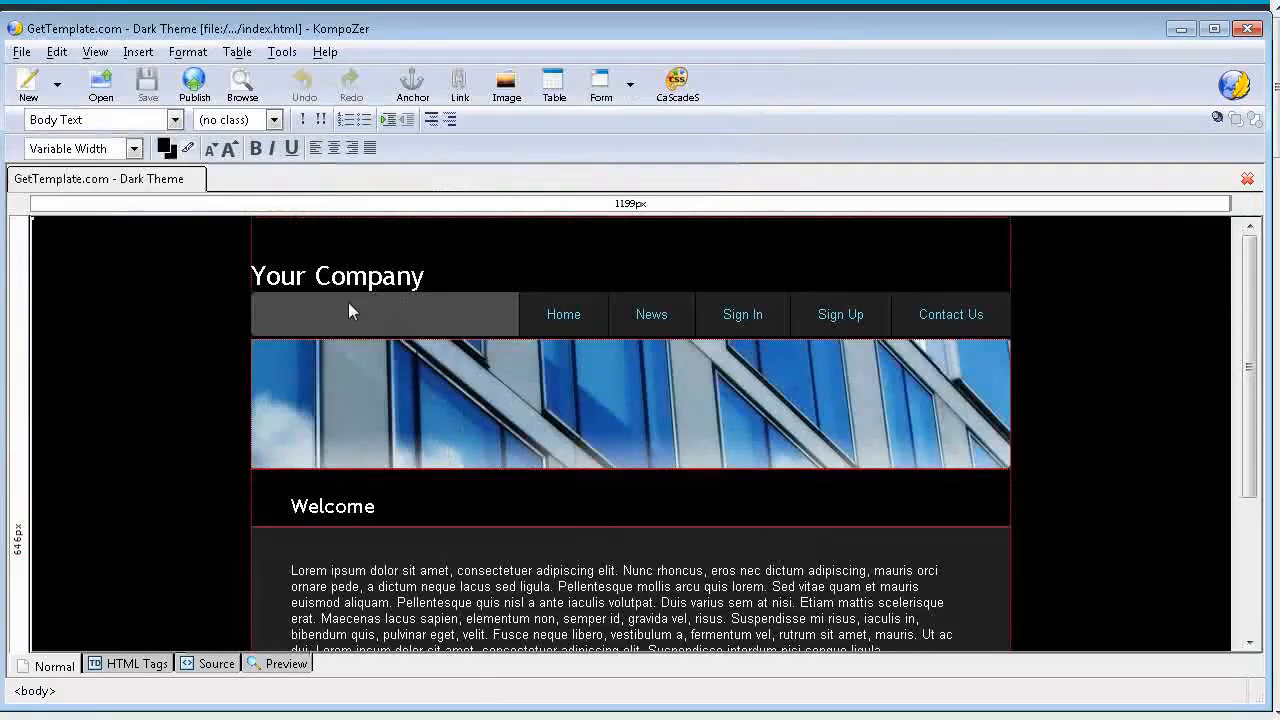
Step: Replace the "Your Company" heading in the page header with "Beammeupscotty!"
left_click_drag(251, 276, 609, 297)
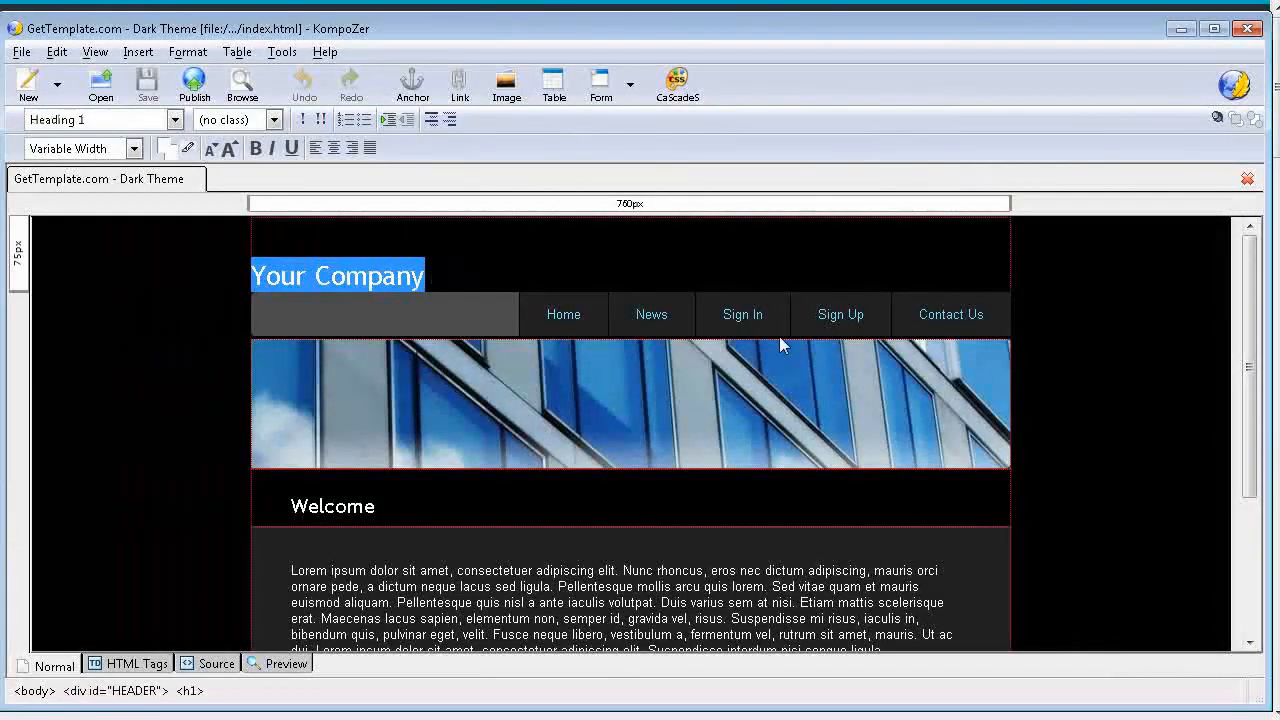
type("B")
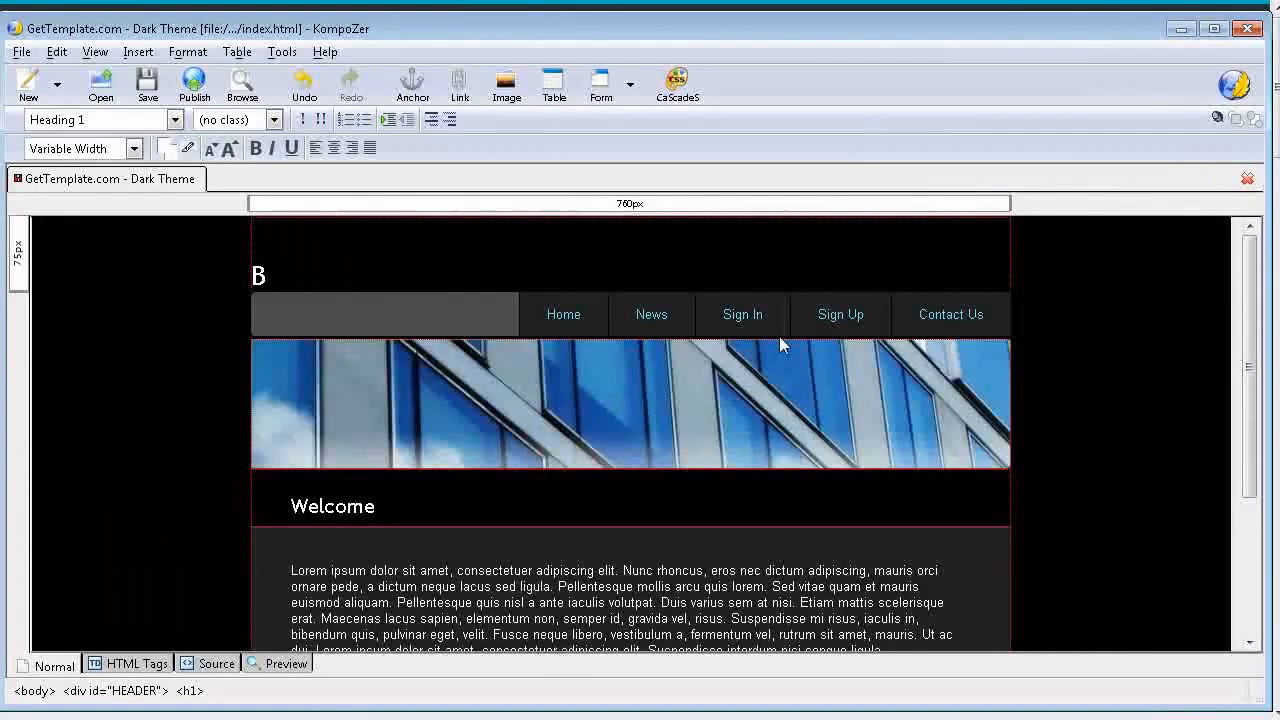
type("ea")
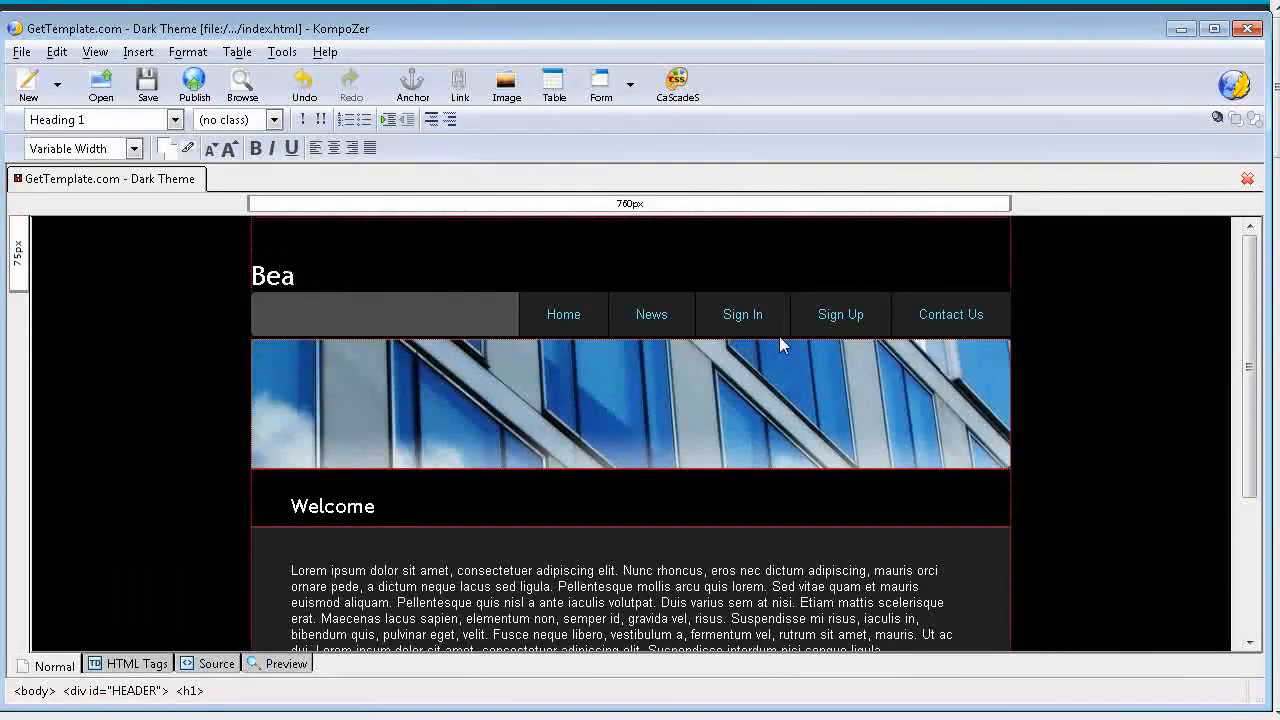
type("mmeups")
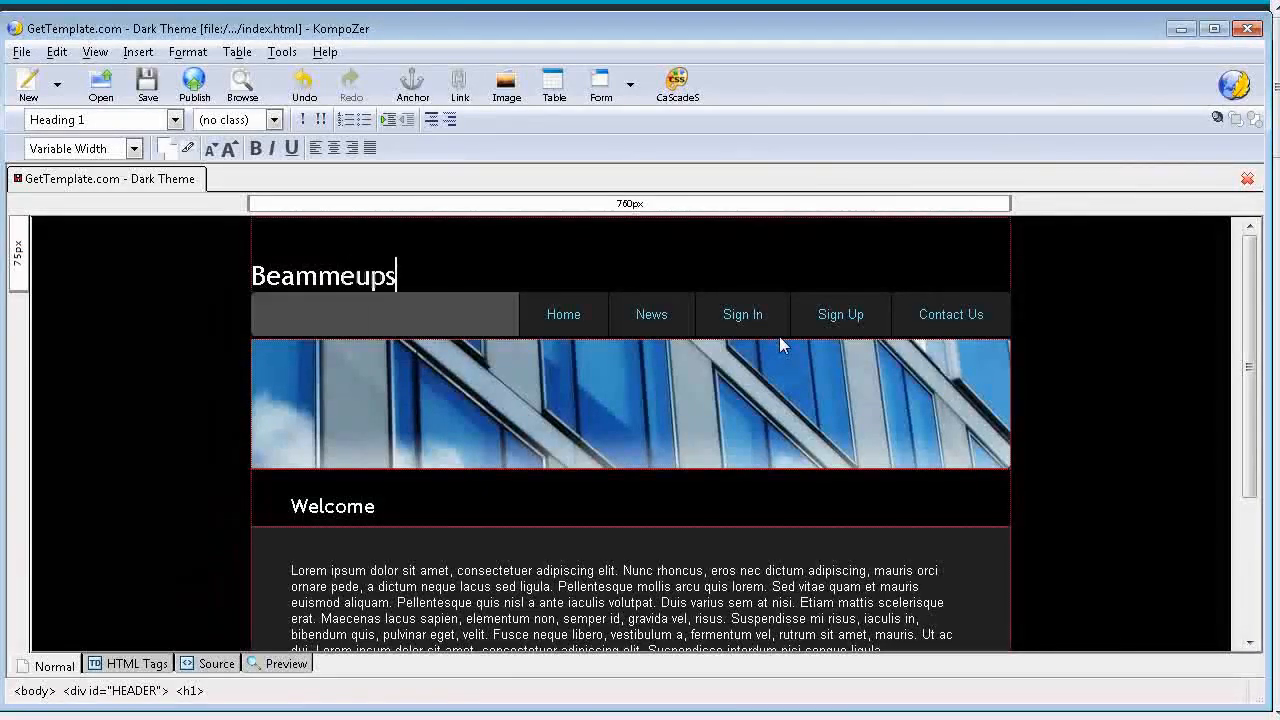
type("cotty")
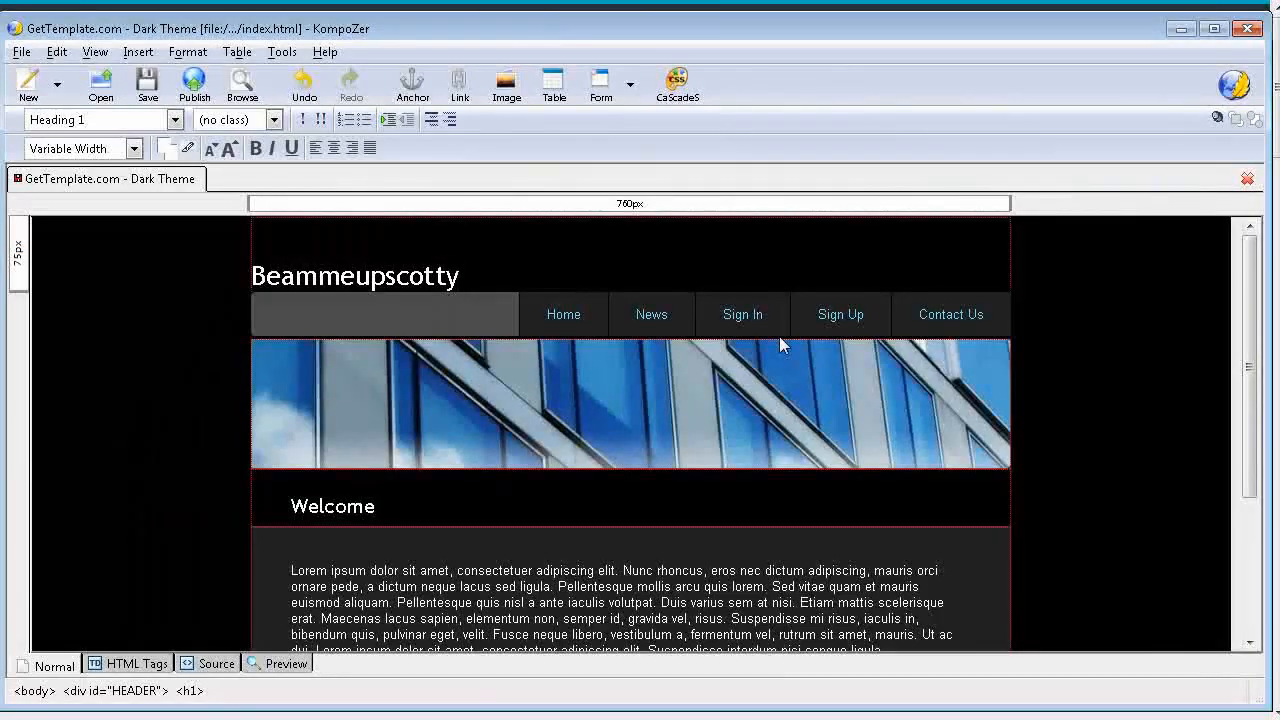
type("!")
key("Return")
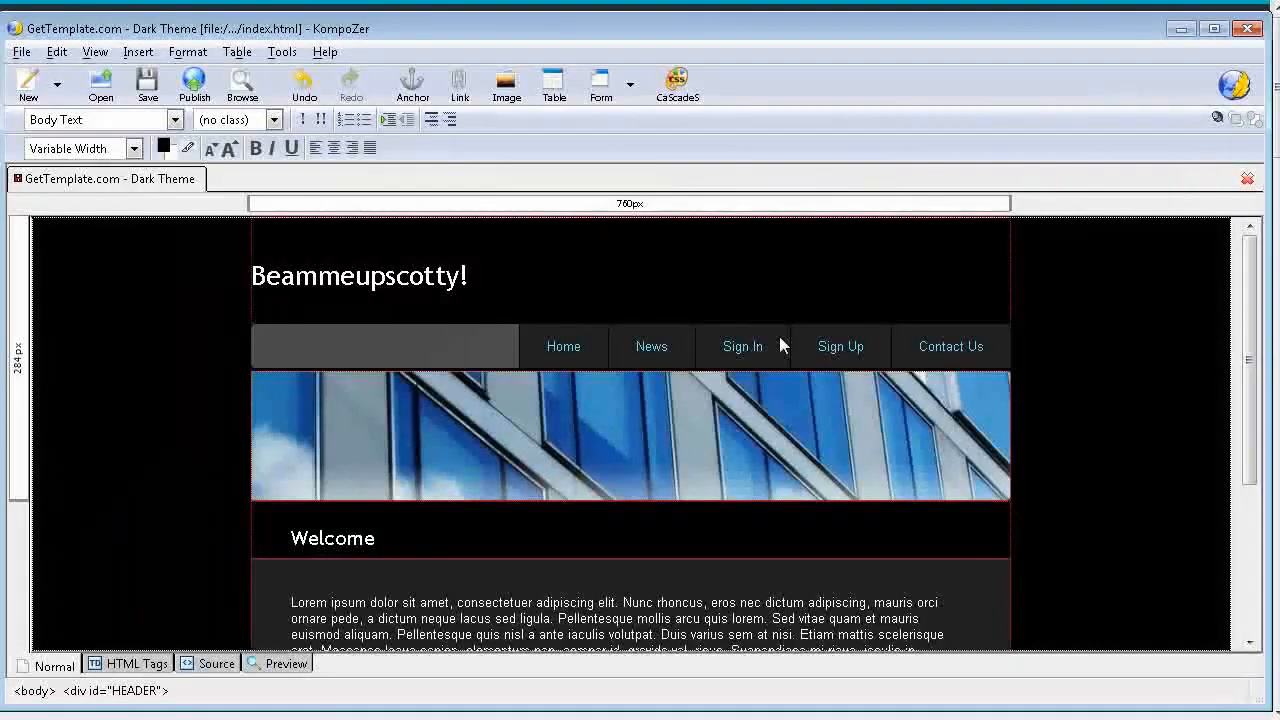
key("BackSpace")
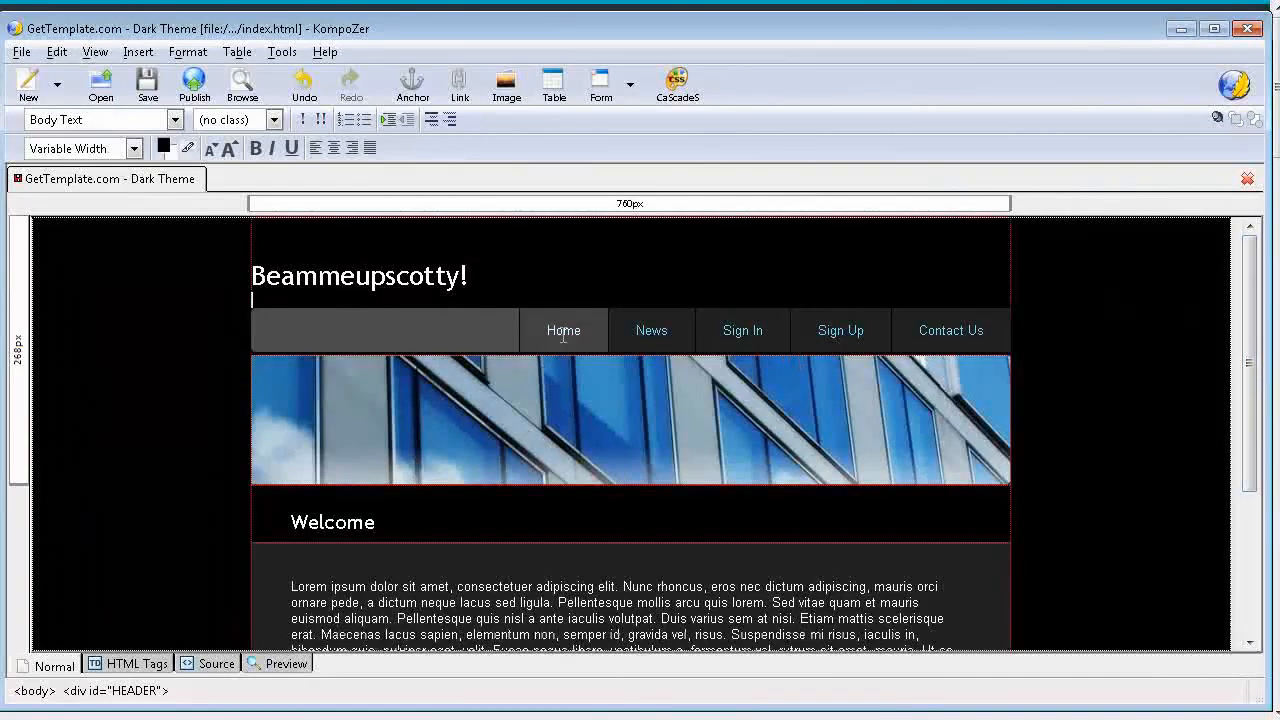
Step: Delete the News and Sign In items from the navigation bar, including their empty list entries
double_click(640, 330)
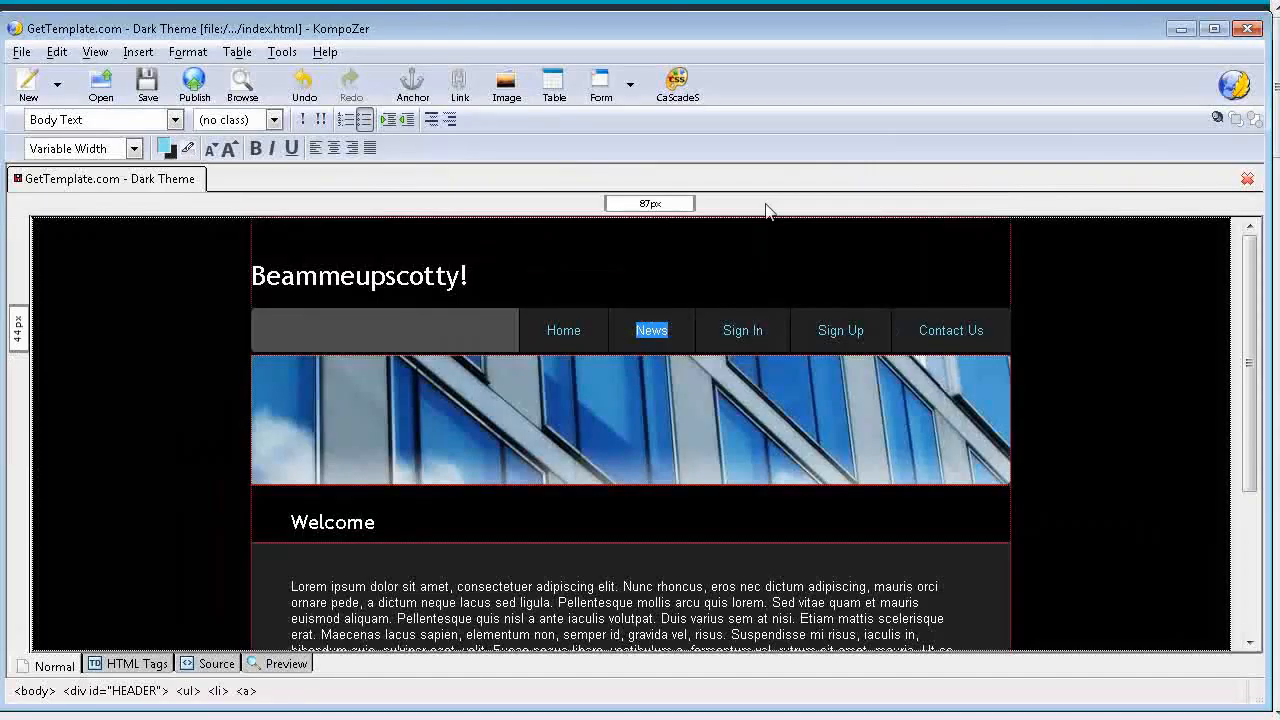
key("Delete")
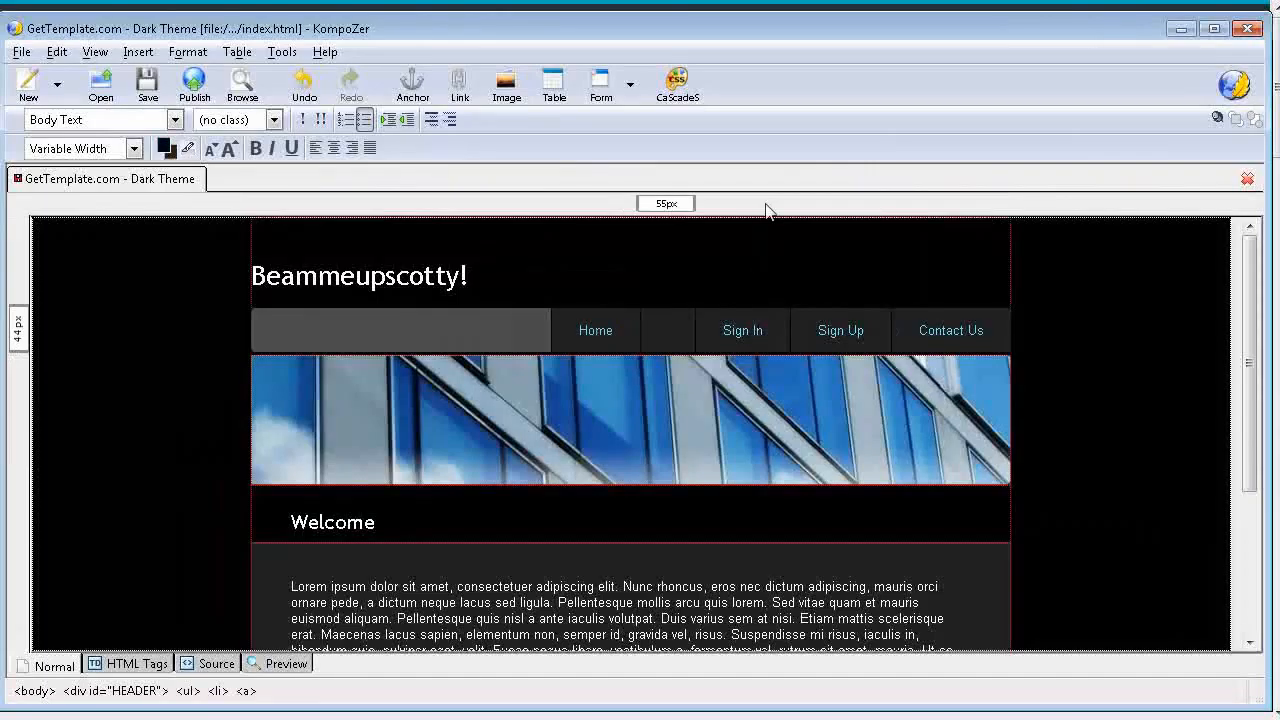
key("Delete")
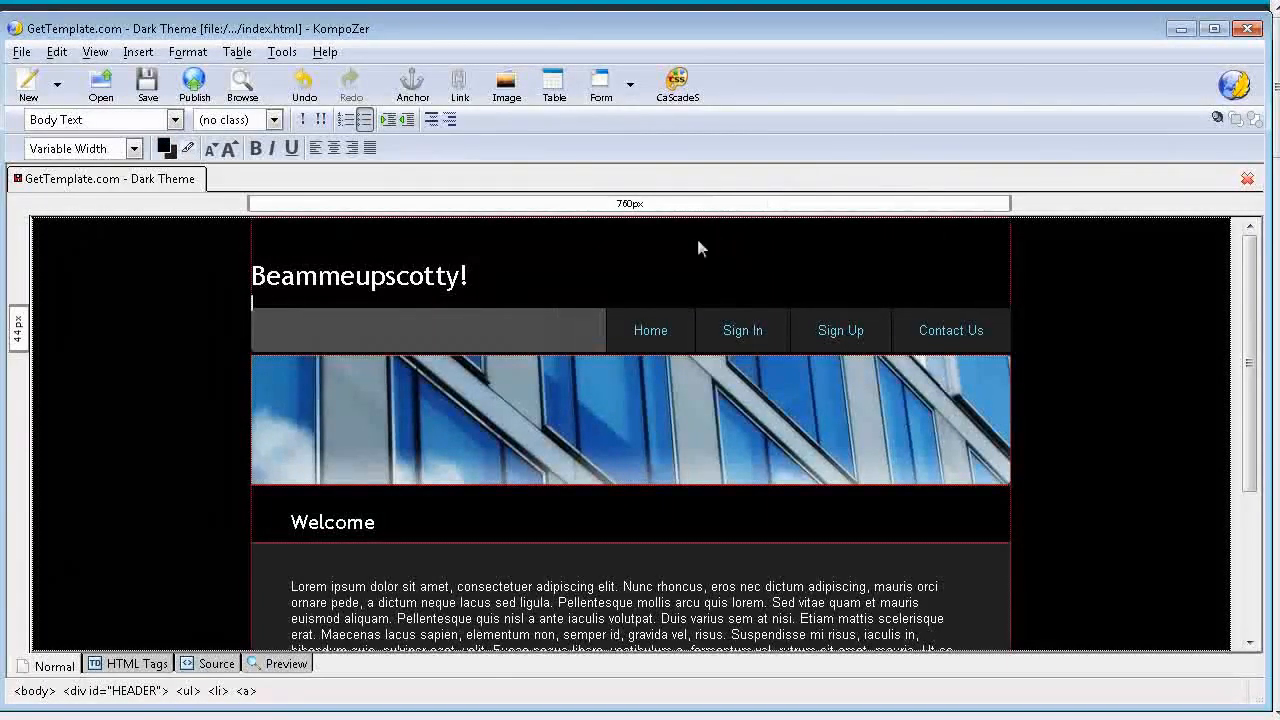
left_click_drag(723, 331, 769, 334)
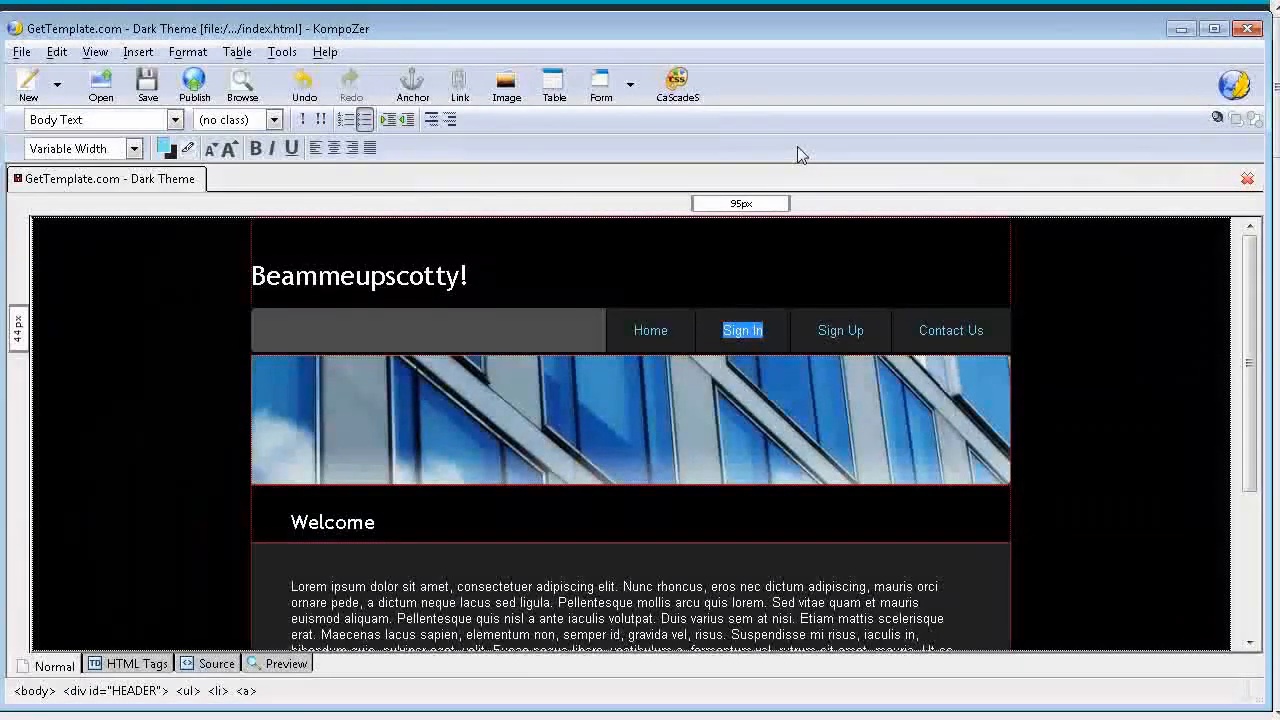
key("Delete")
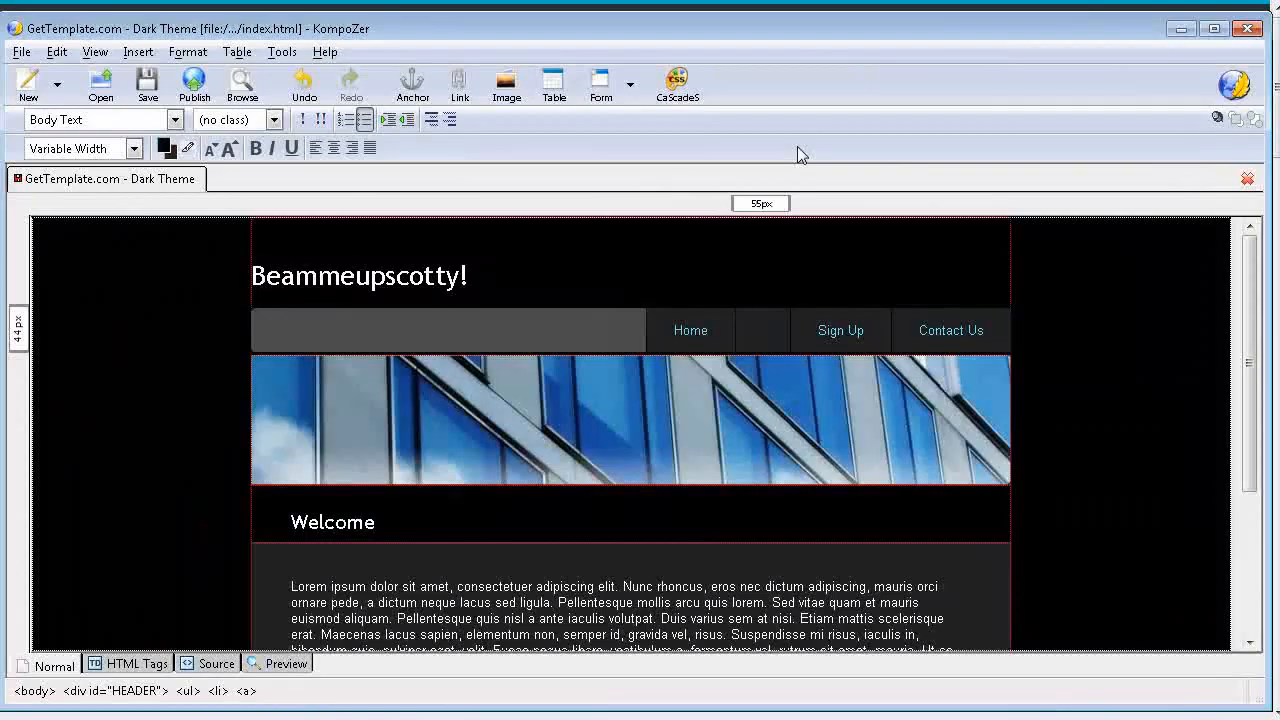
key("BackSpace")
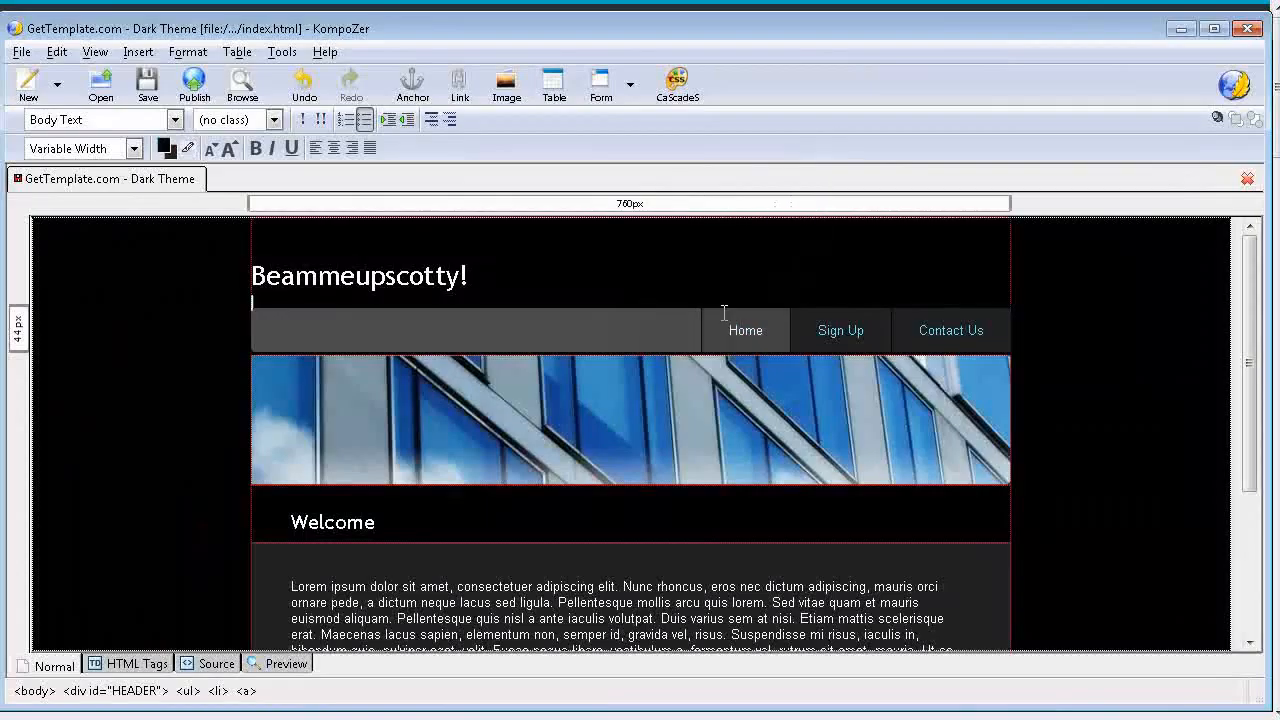
Step: Delete the Sign Up item from the navigation bar, leaving only Home and Contact Us
left_click(818, 330)
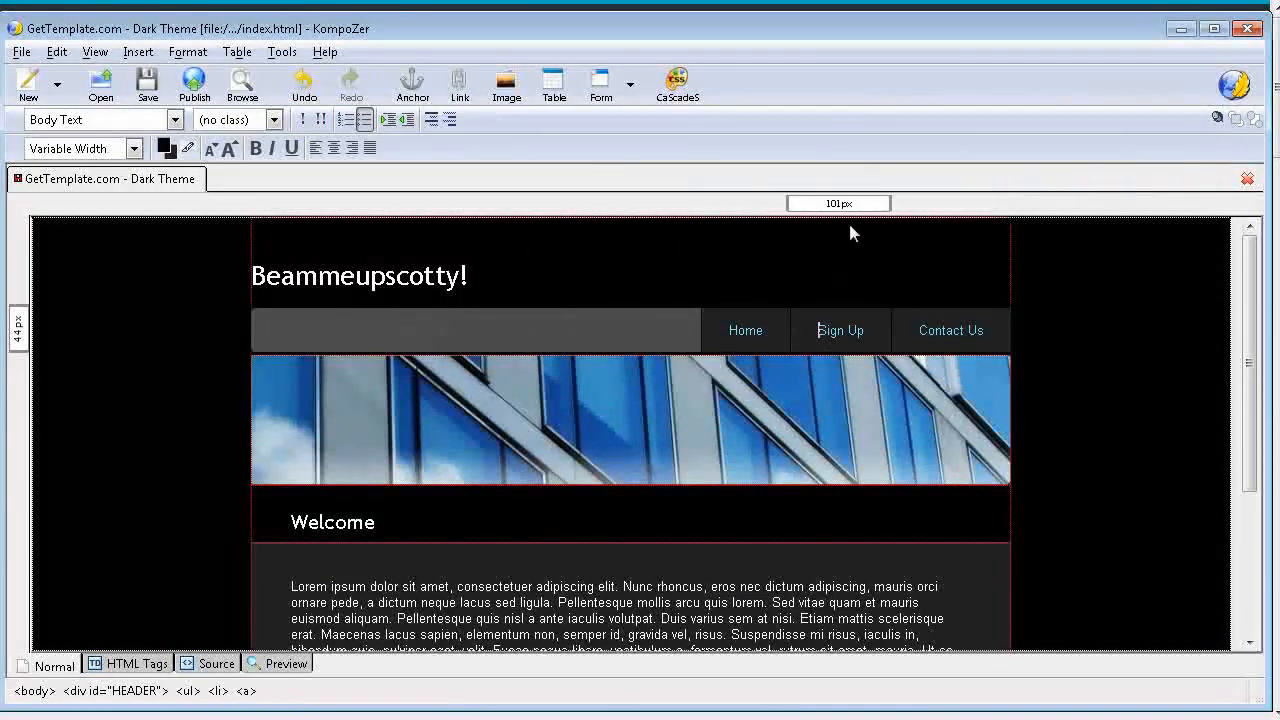
key("Delete")
key("Delete")
key("Delete")
key("Delete")
key("Delete")
key("Delete")
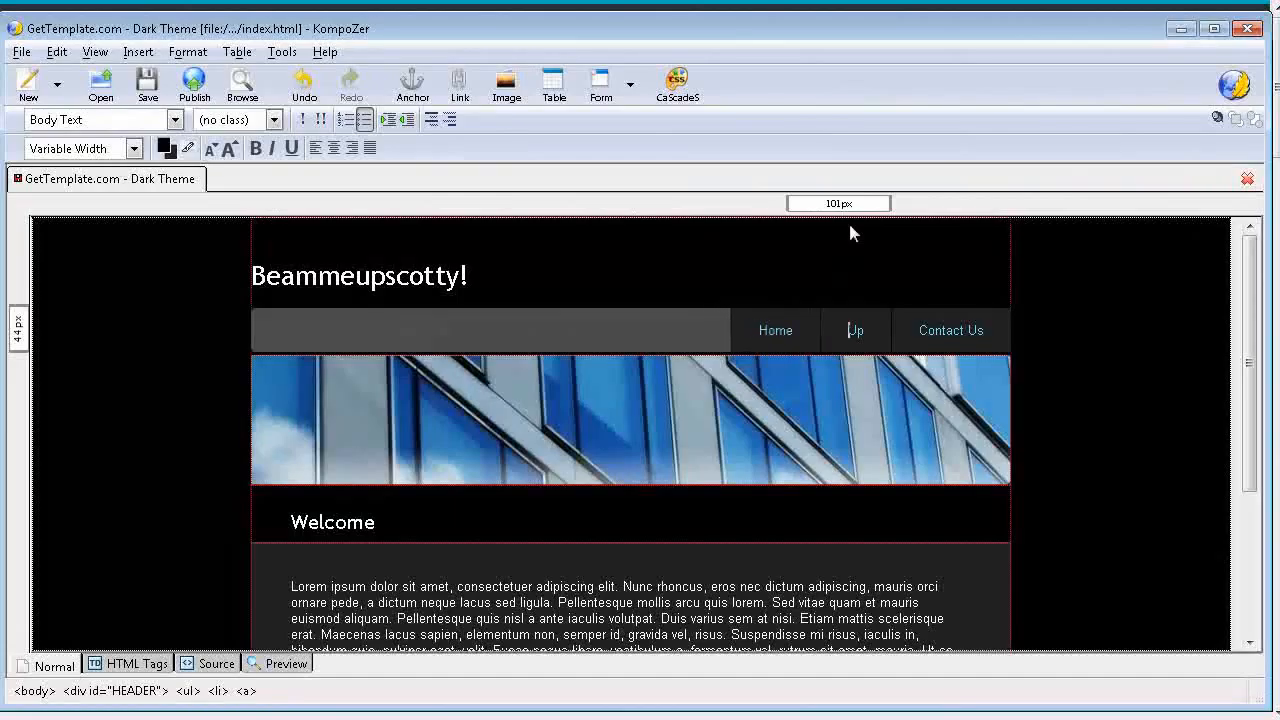
key("Delete")
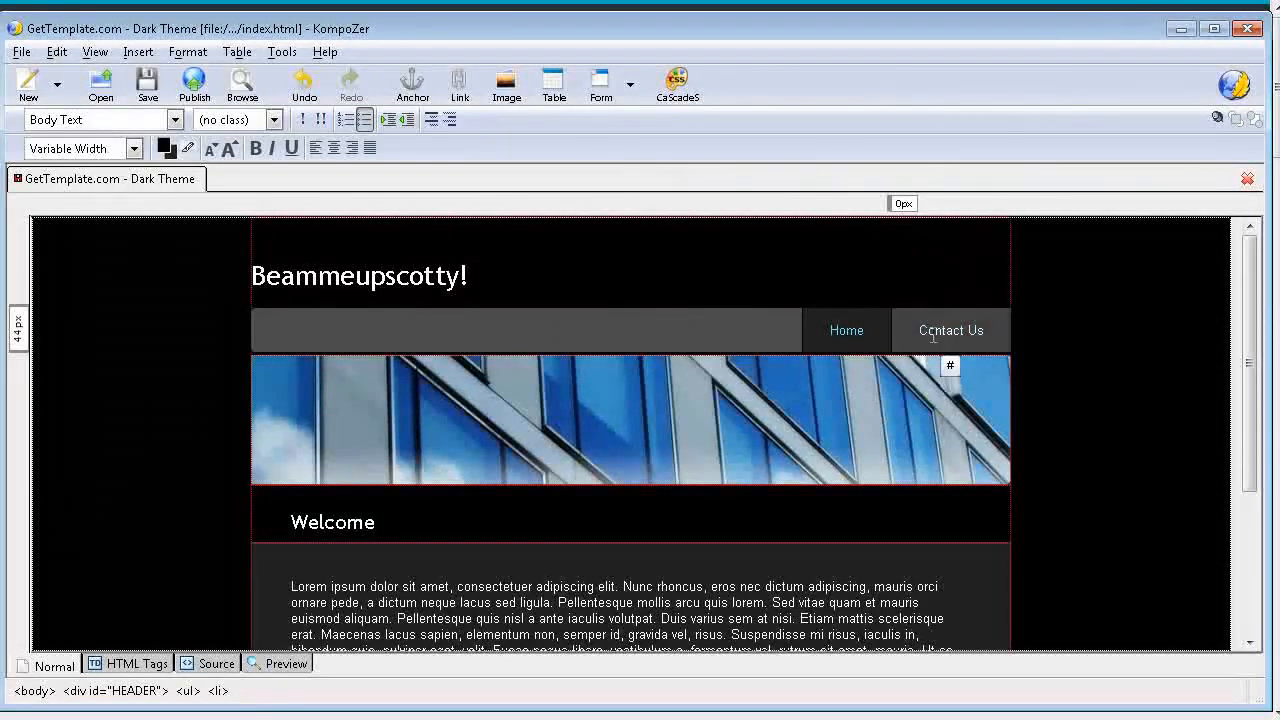
Step: Set the link location of the Contact Us navigation item to contact-us.html in the inner dark_theme folder
left_click_drag(919, 330, 982, 333)
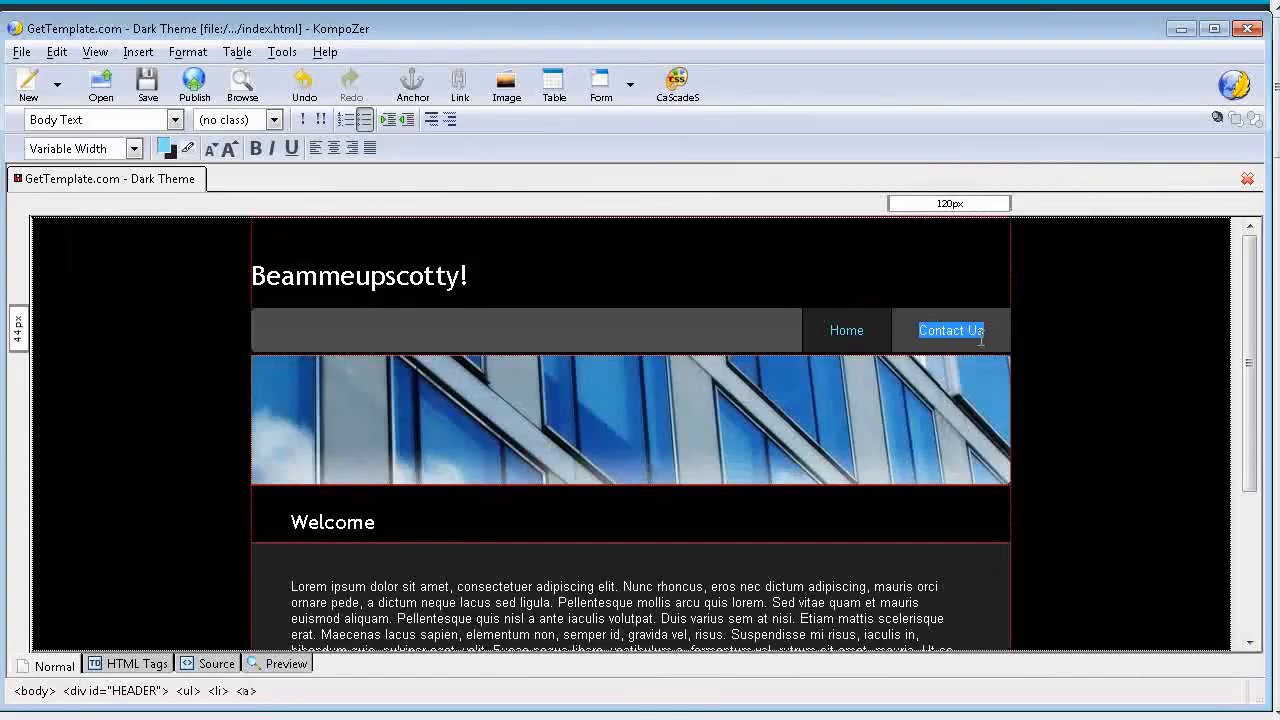
left_click(459, 90)
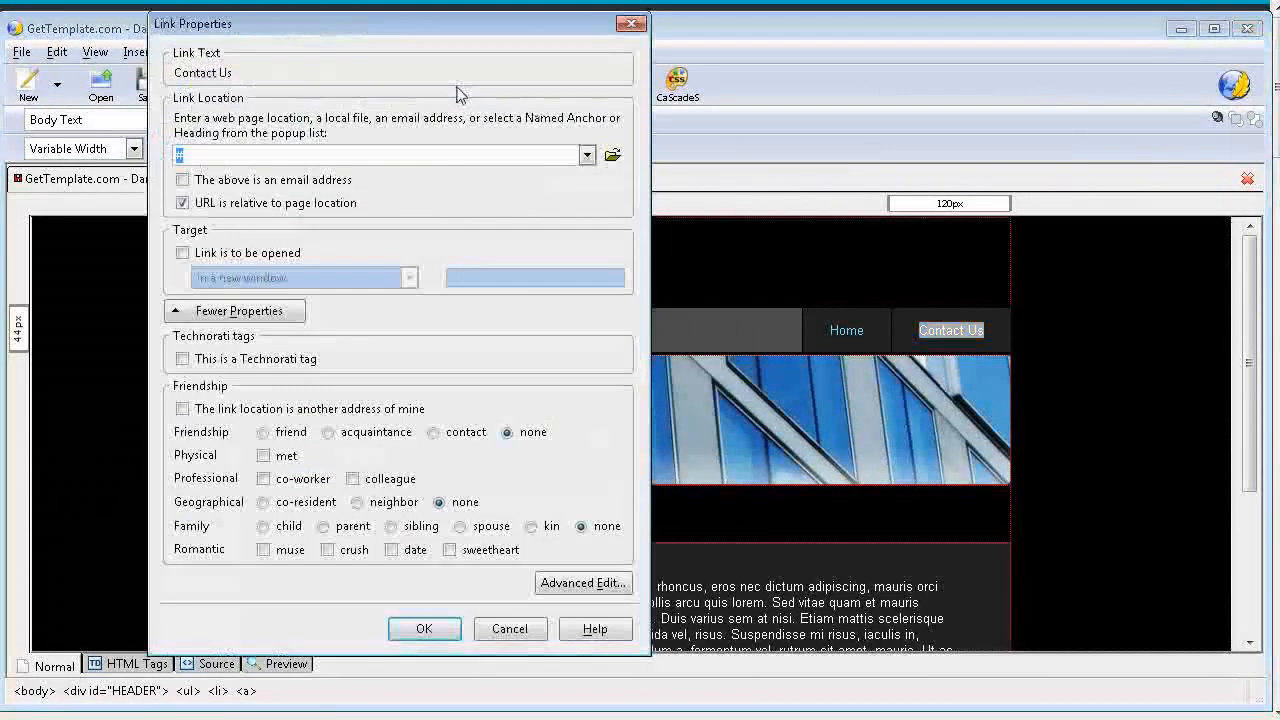
left_click(612, 157)
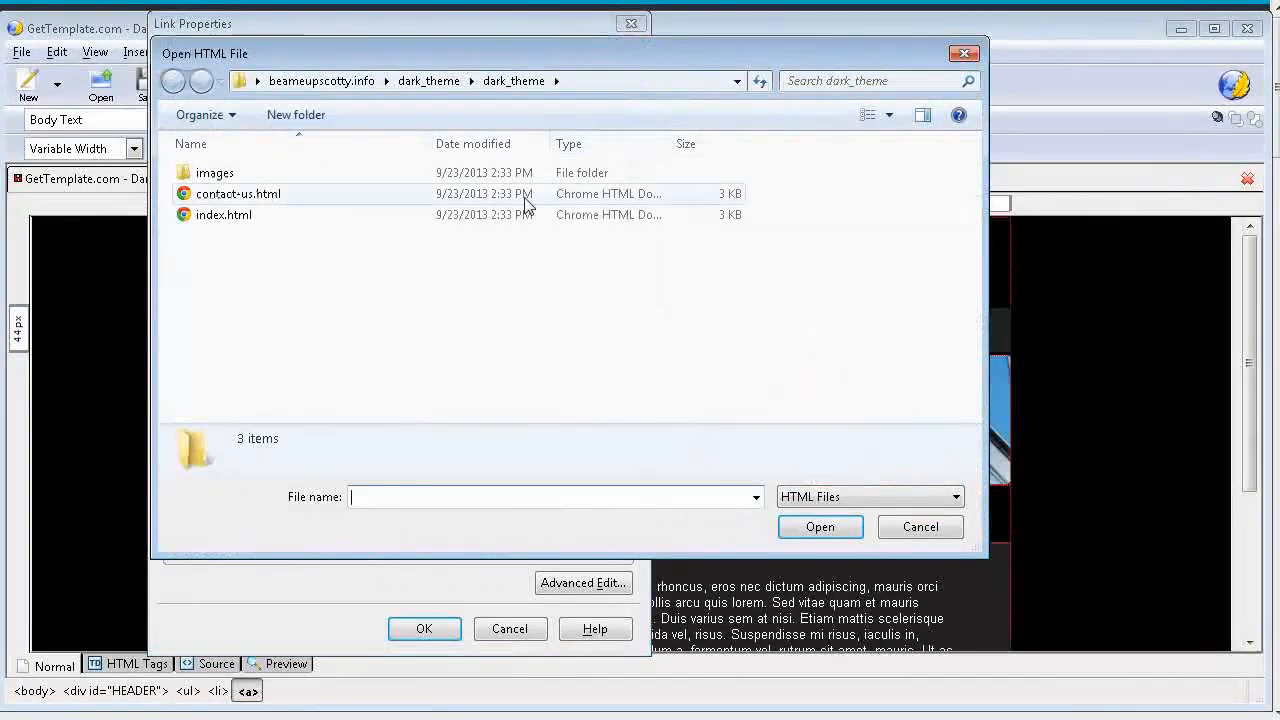
left_click(283, 204)
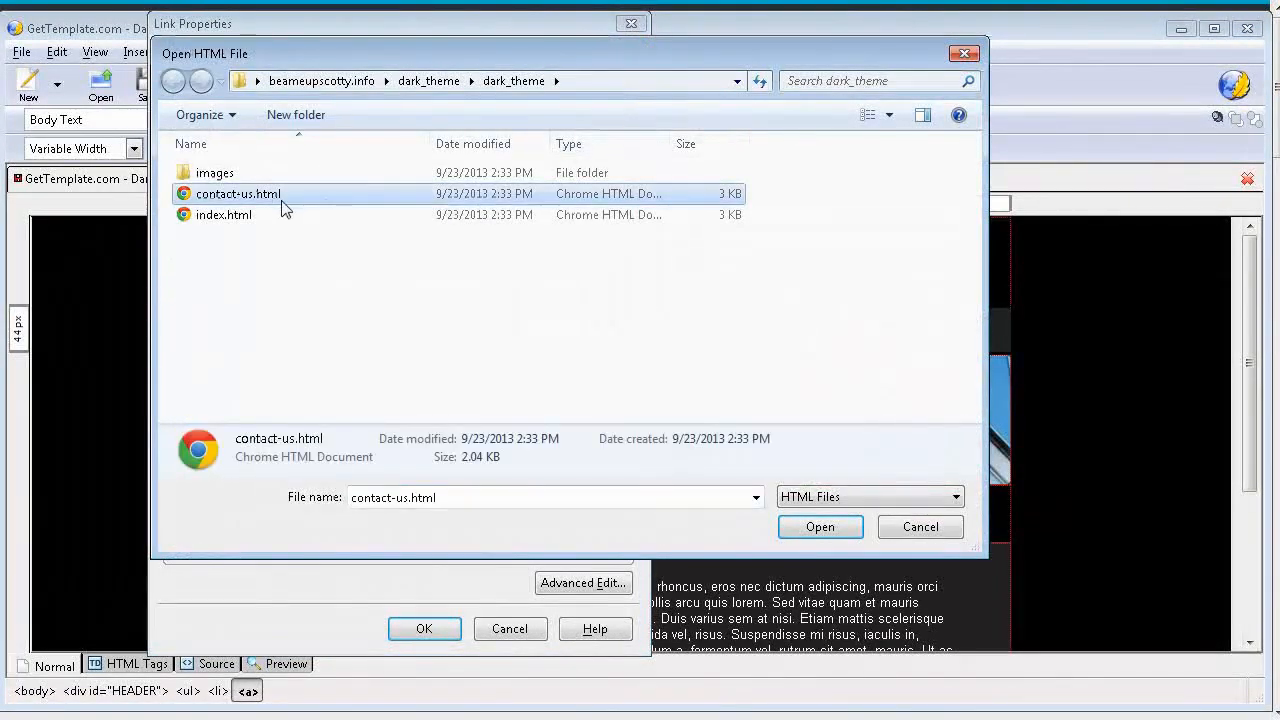
left_click(820, 527)
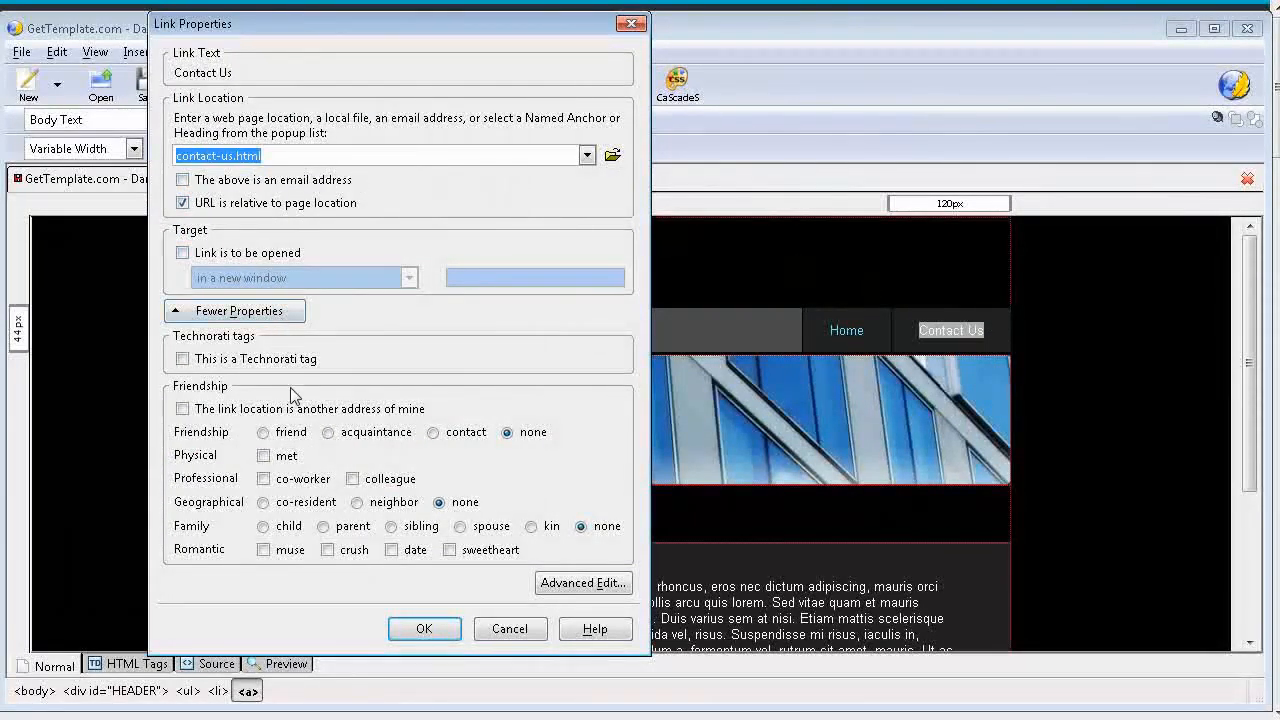
left_click(183, 256)
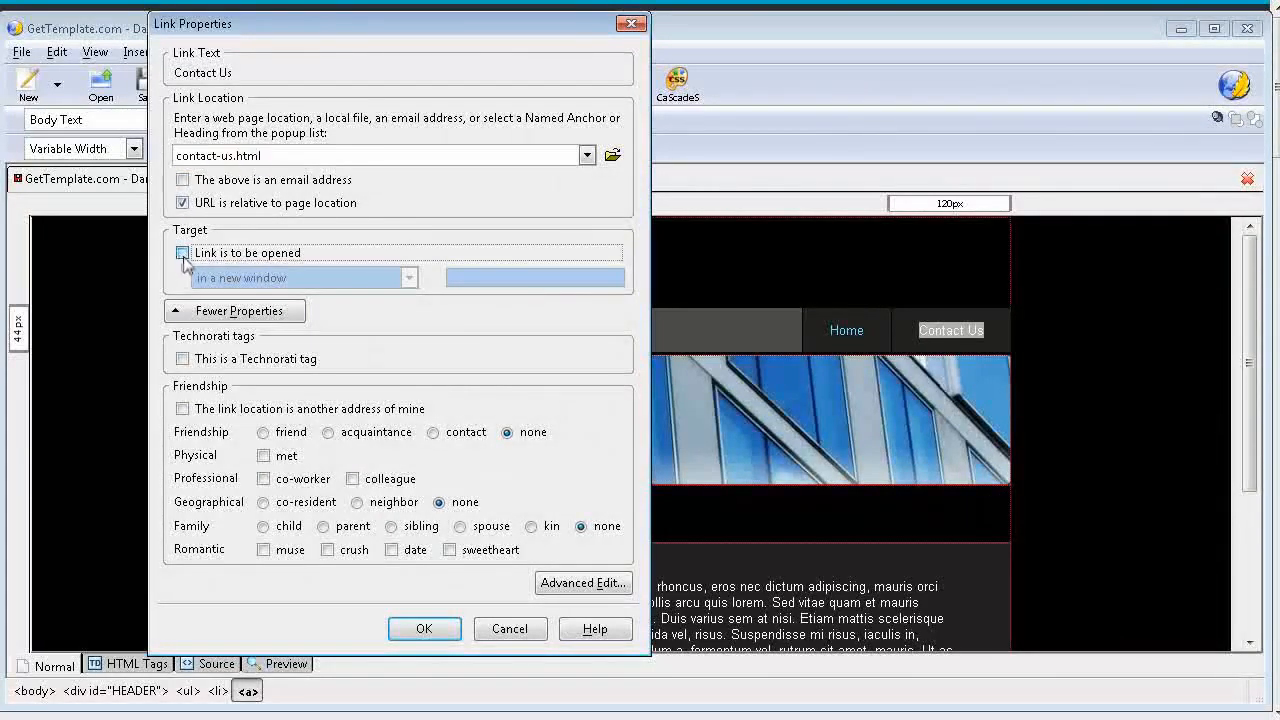
left_click(408, 279)
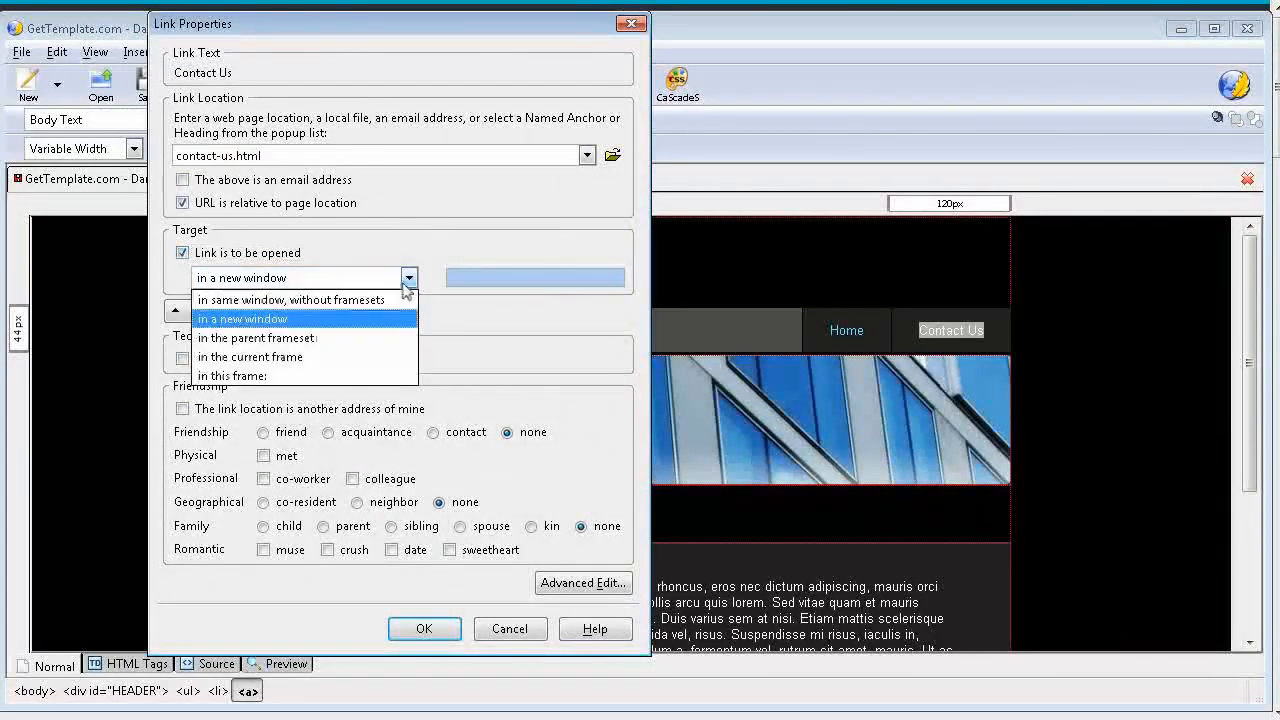
left_click(408, 279)
left_click(183, 256)
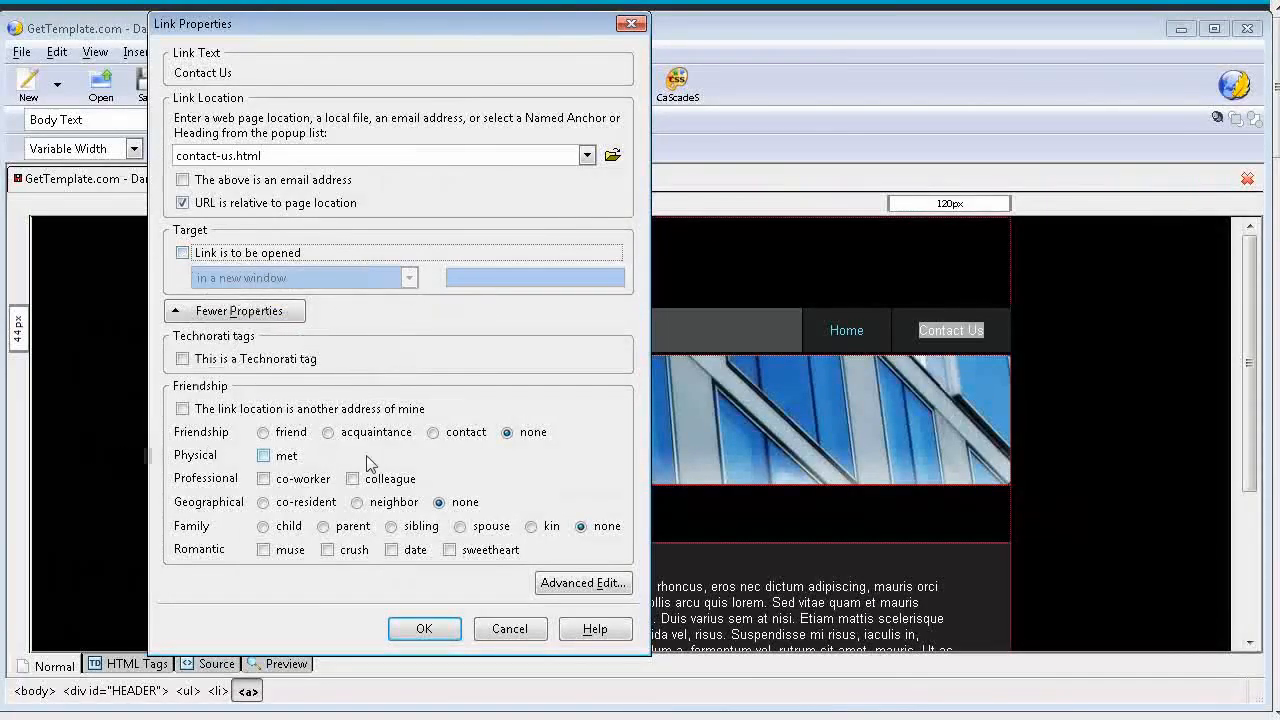
Step: Apply the contact-us.html link to the Contact Us navigation item
left_click(424, 628)
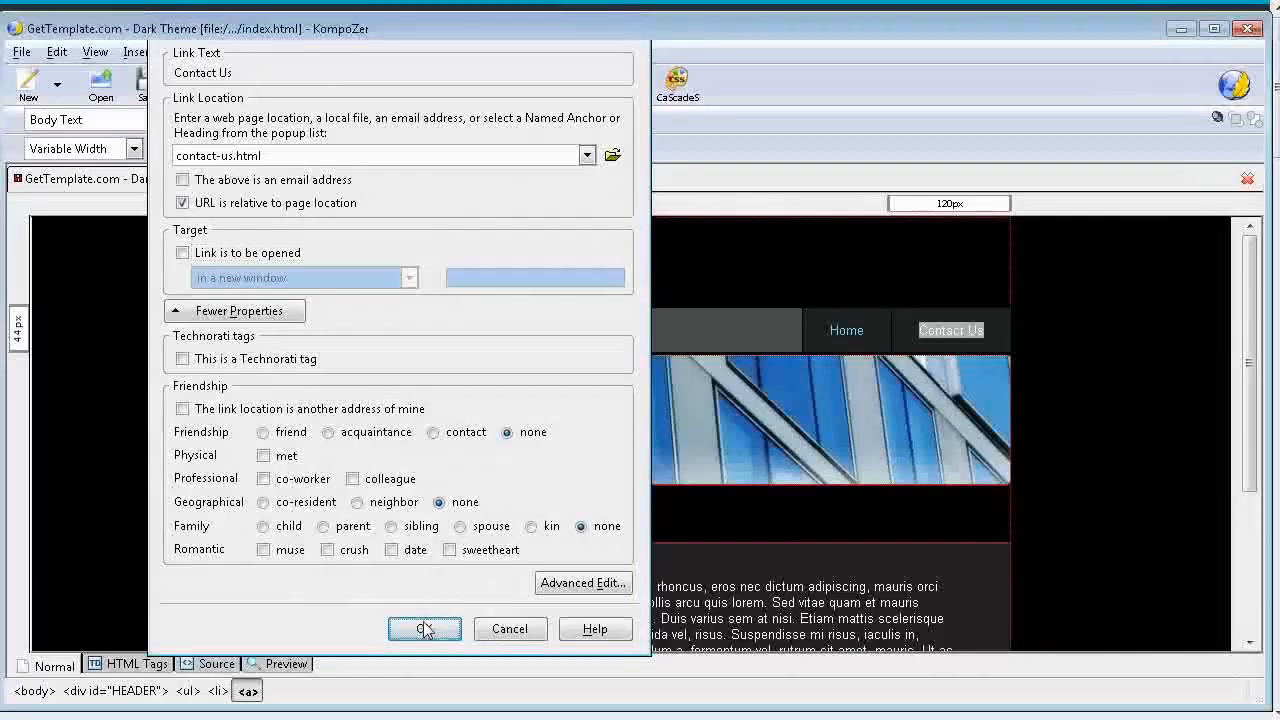
scroll(500, 498, "down", 4)
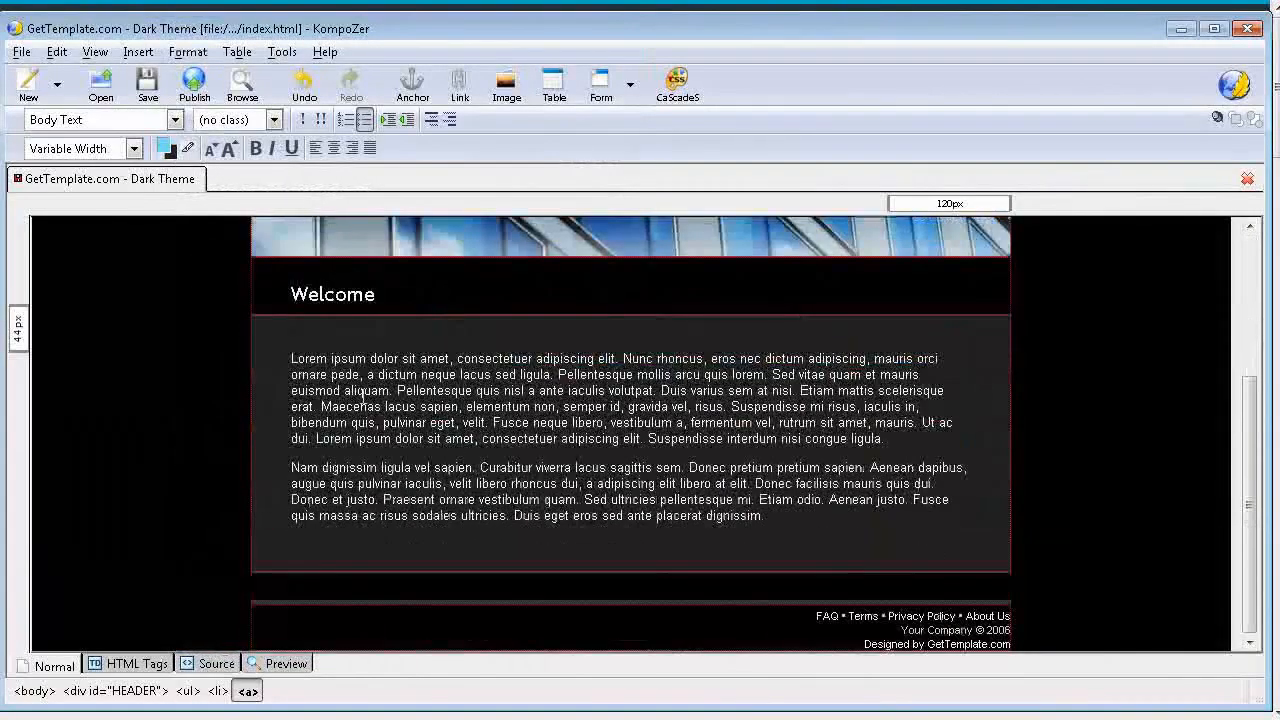
left_click_drag(291, 360, 816, 525)
left_click(844, 488)
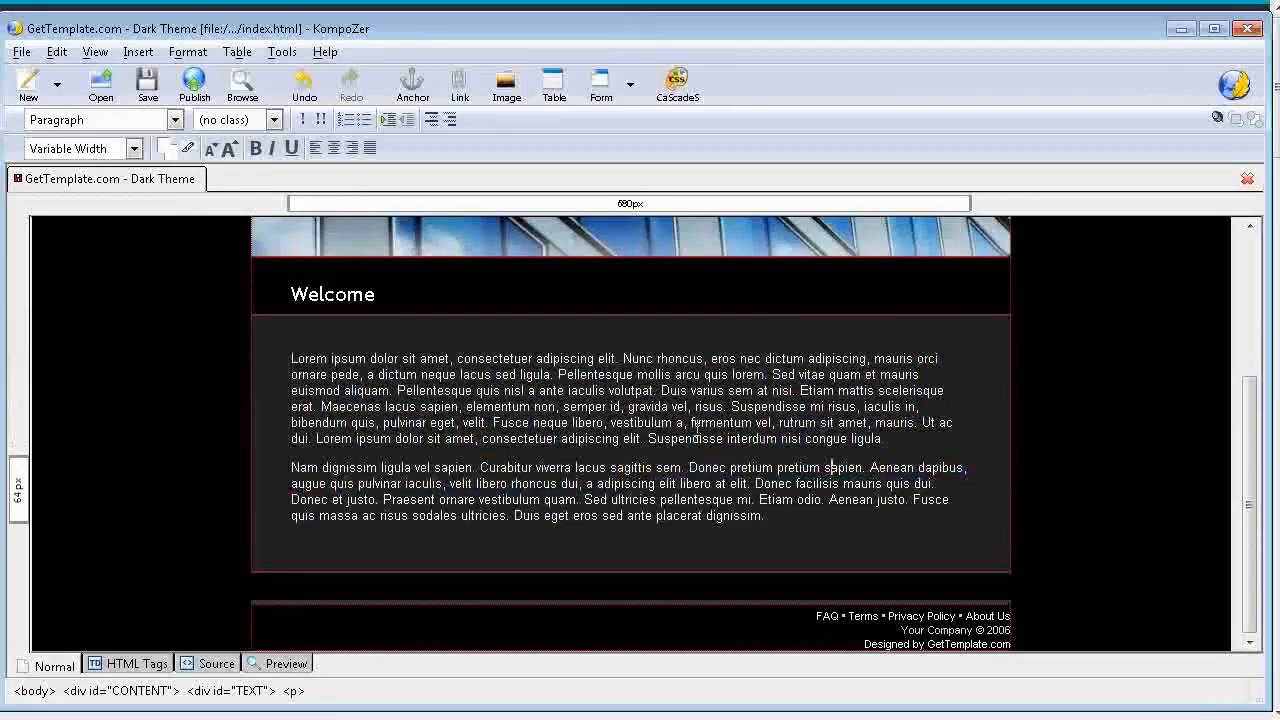
scroll(630, 416, "up", 4)
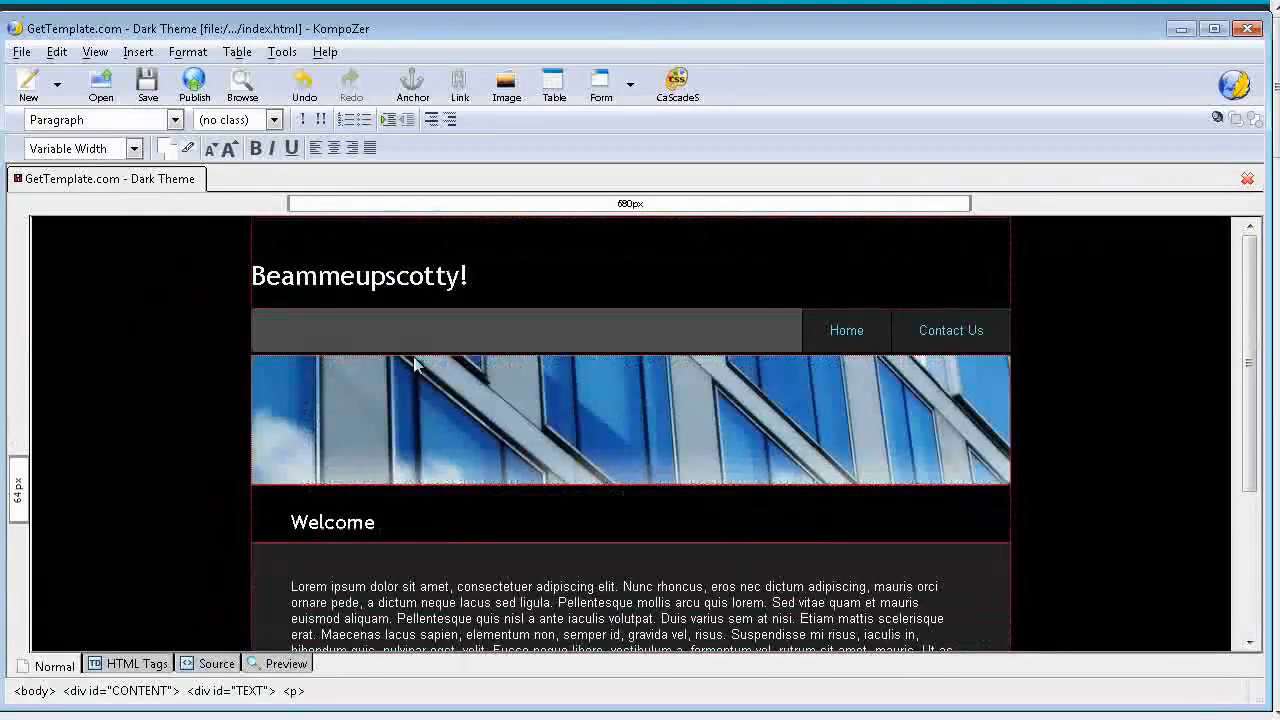
left_click(455, 383)
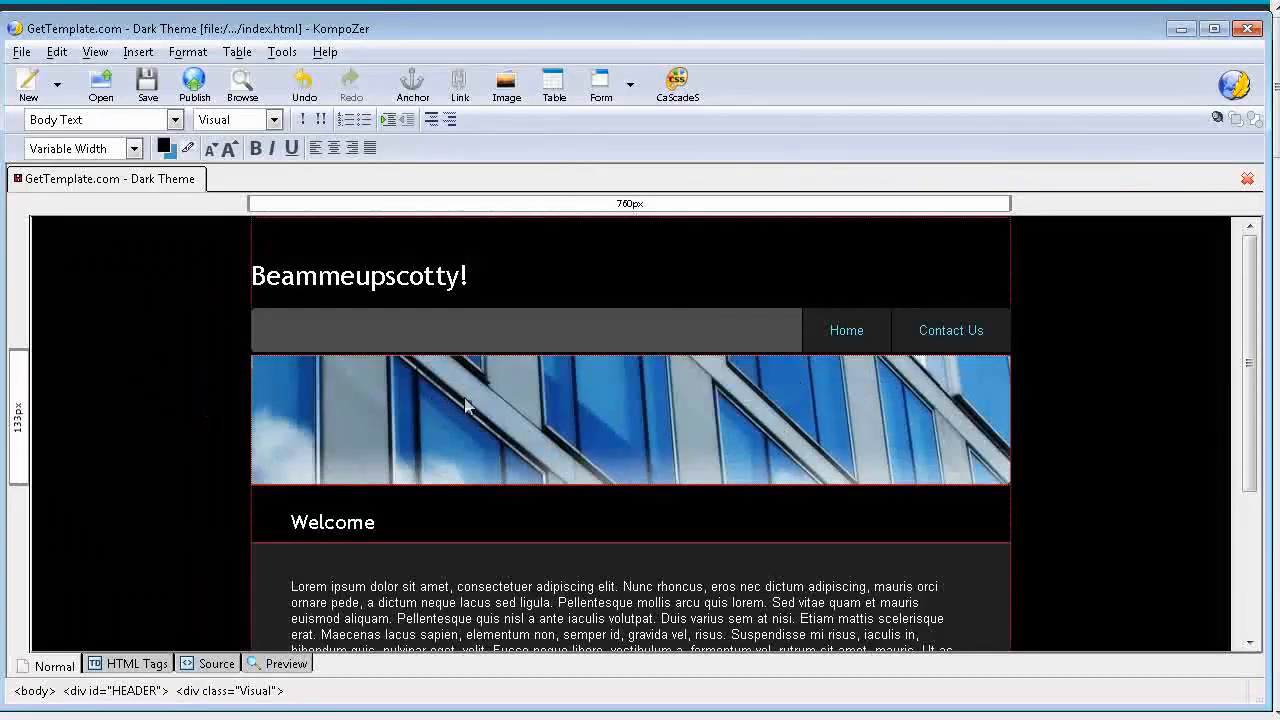
Step: Start inserting an image before the first paragraph under Welcome, choosing ST_TOS_Cast.jpg from the beameupscotty.info folder
scroll(464, 400, "down", 5)
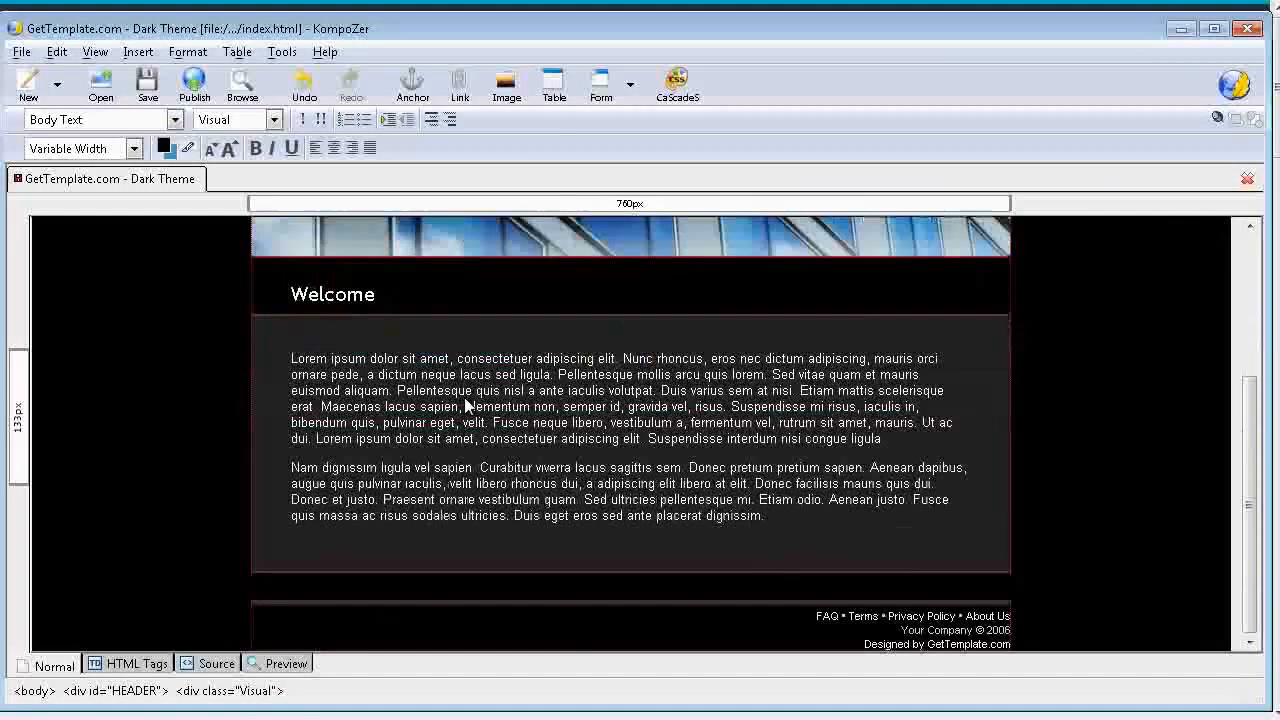
left_click(291, 358)
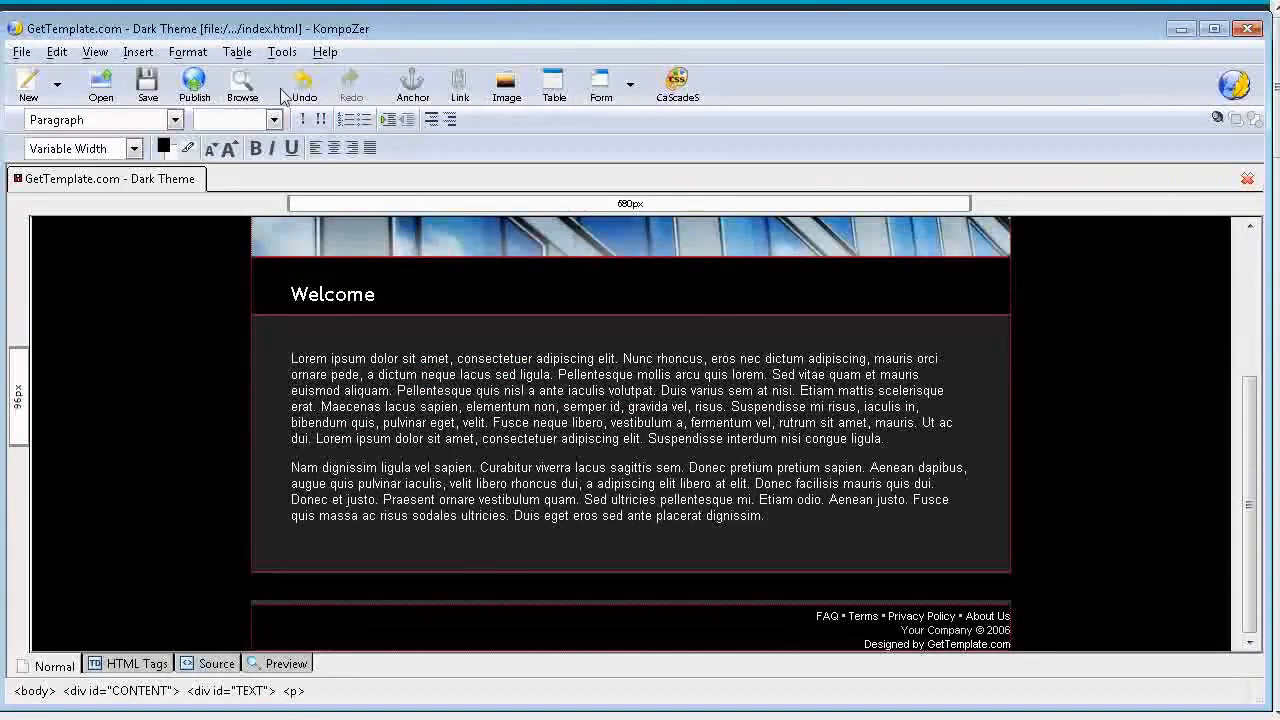
left_click(506, 90)
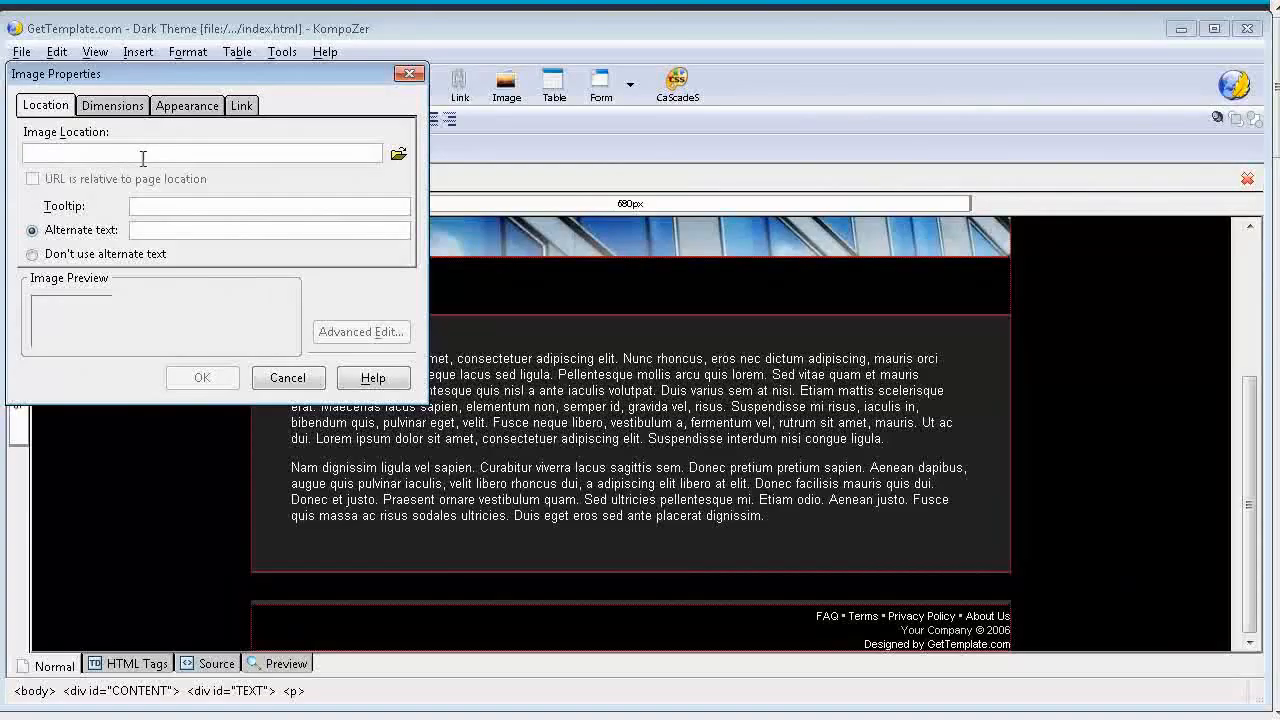
left_click(399, 156)
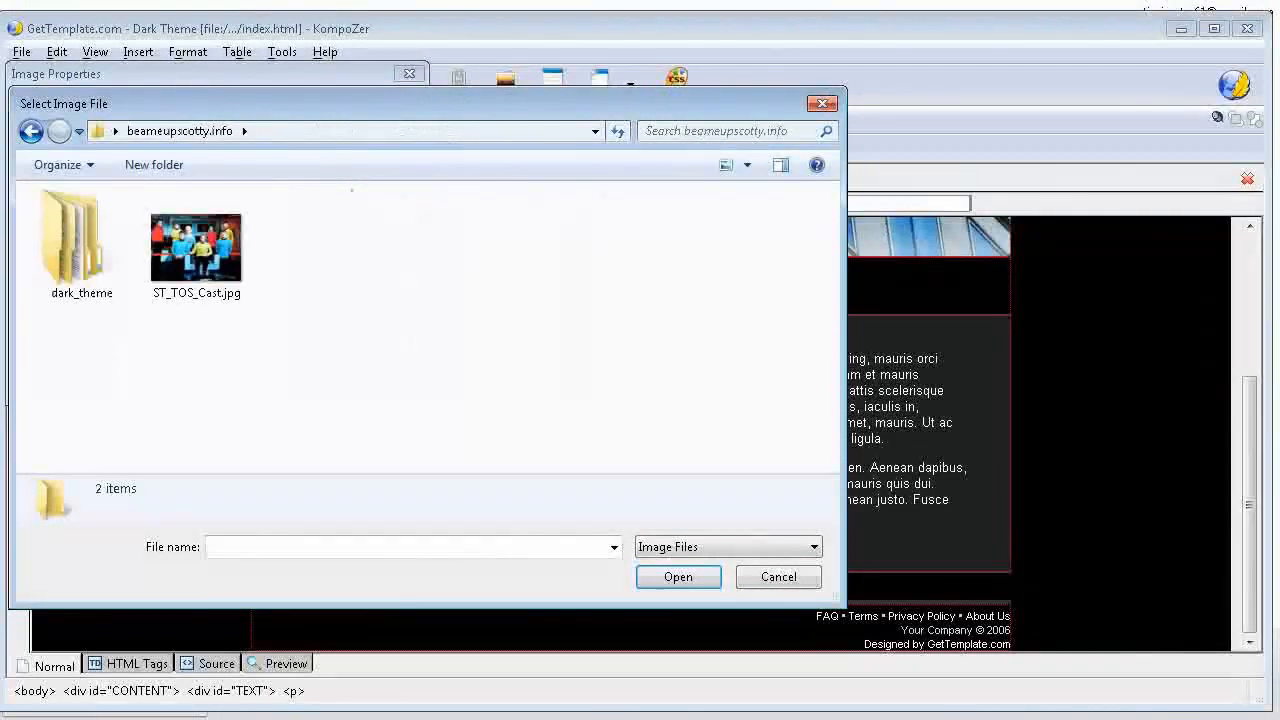
left_click(184, 246)
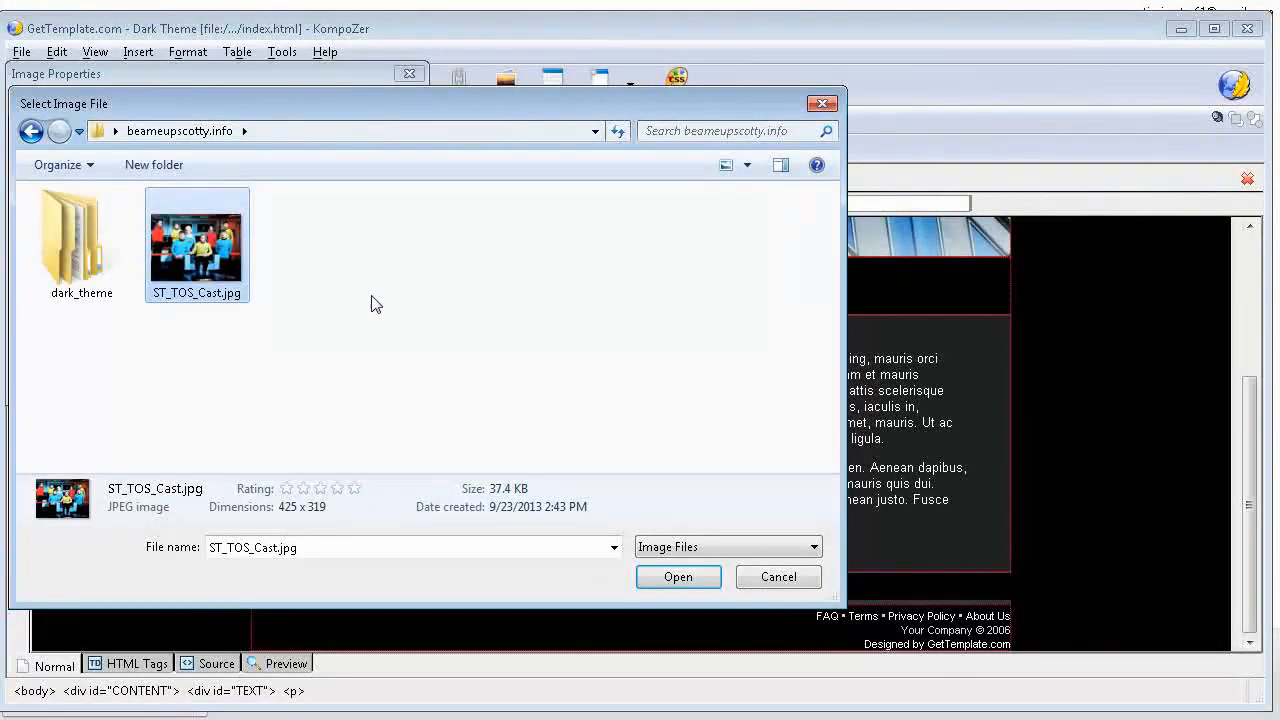
left_click(690, 578)
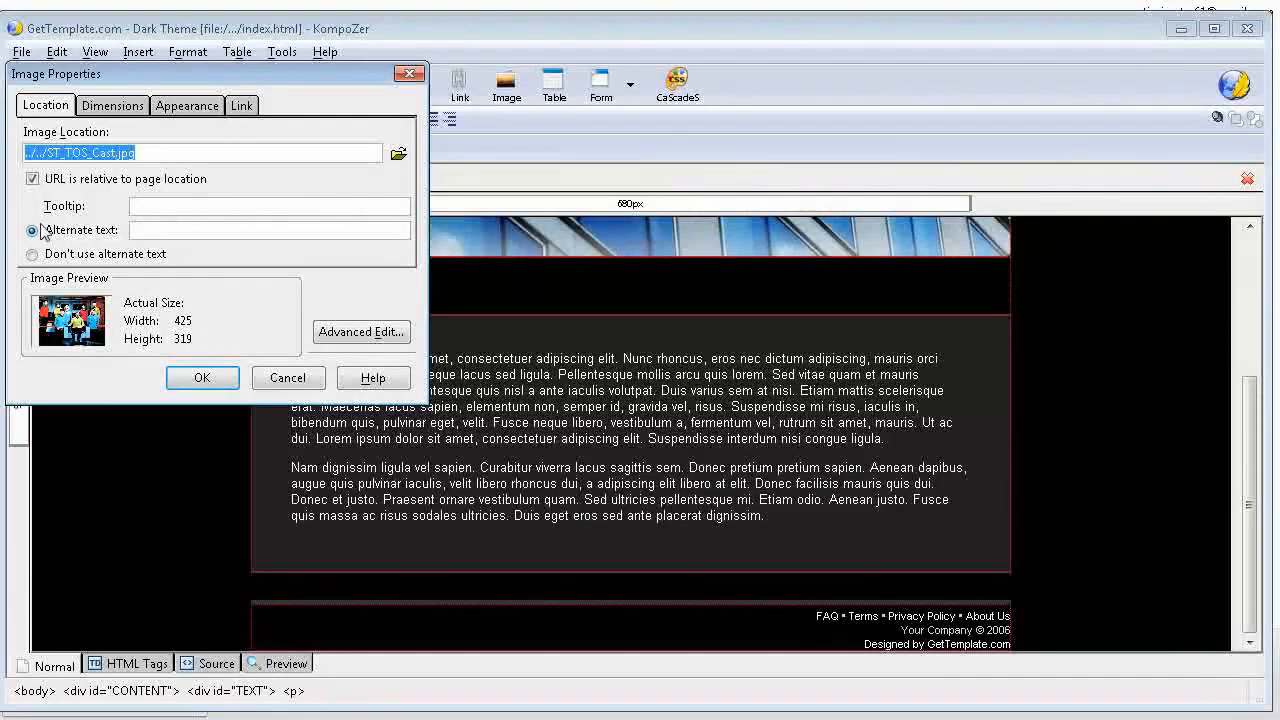
Step: Give the image the alternate text "Star Trek" and insert it into the page
left_click(192, 222)
left_click(166, 236)
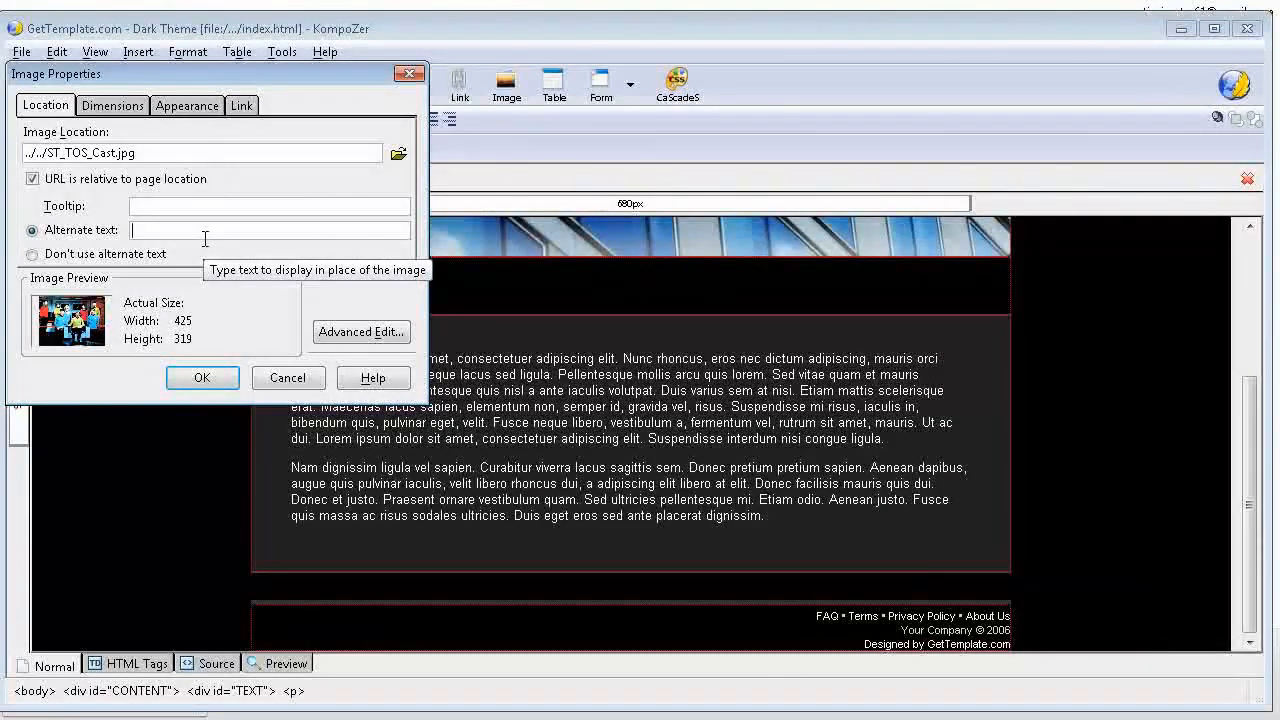
type("S")
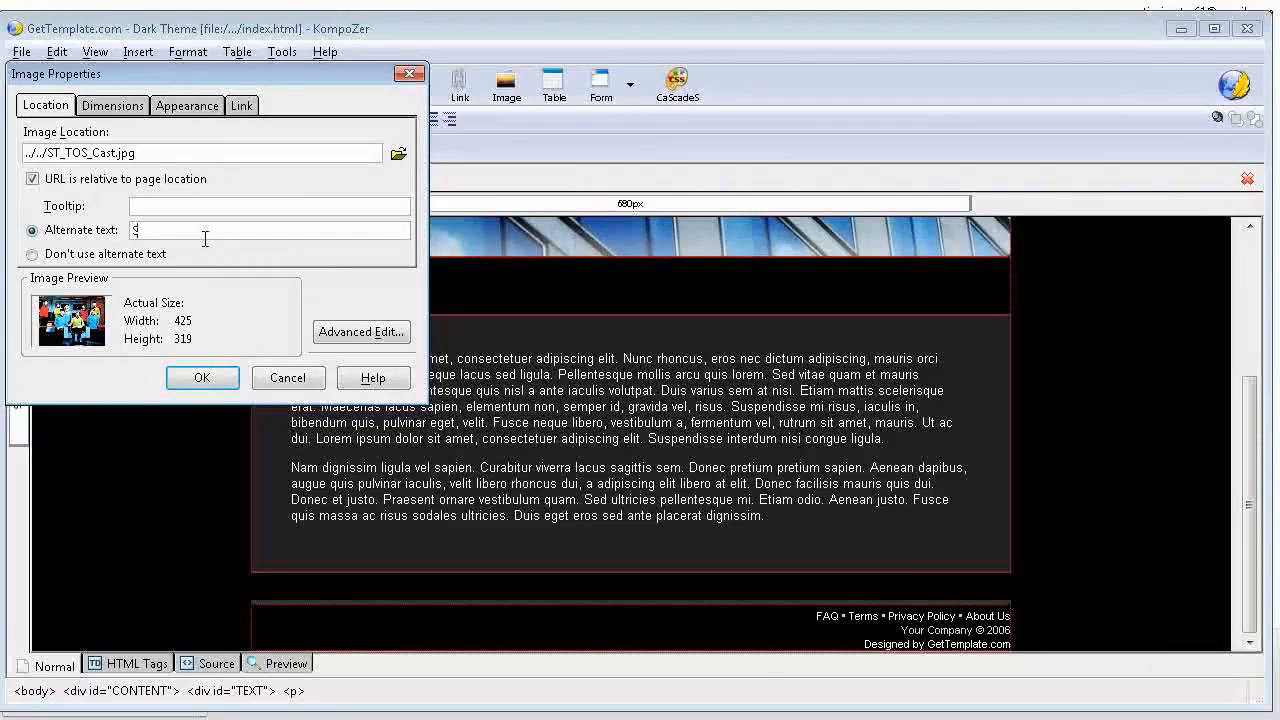
type("tar Trek")
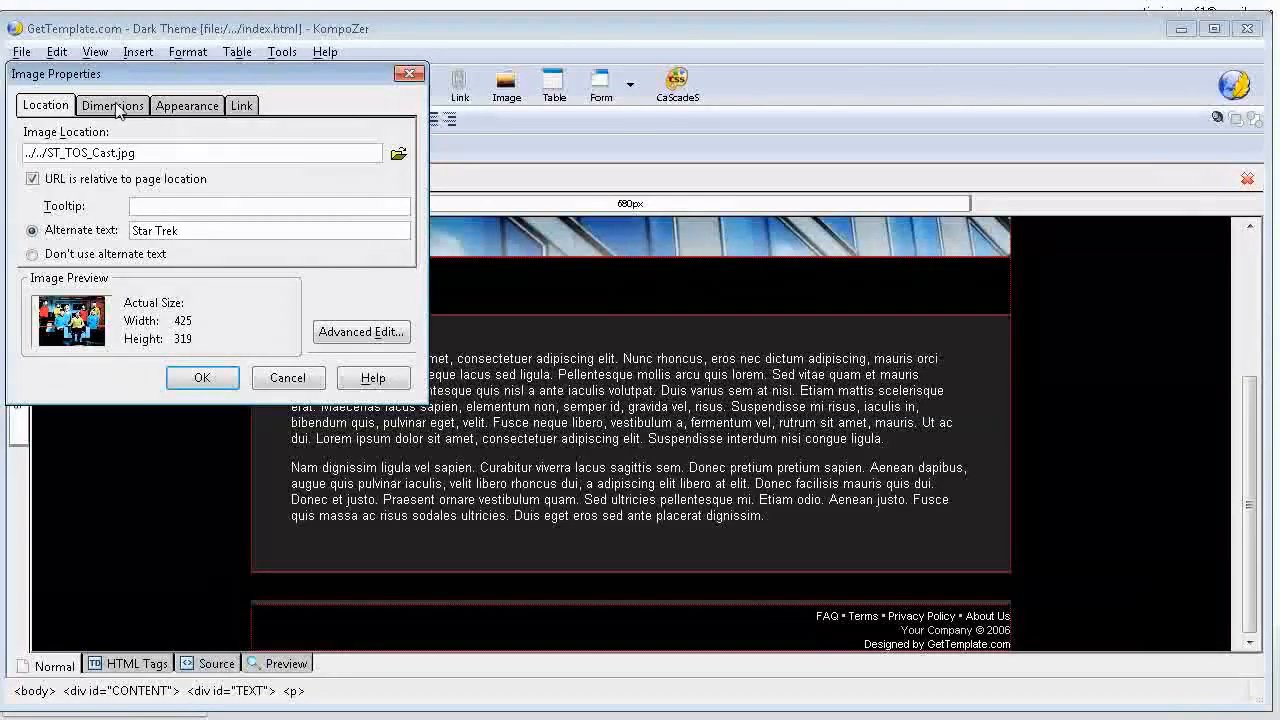
left_click(180, 108)
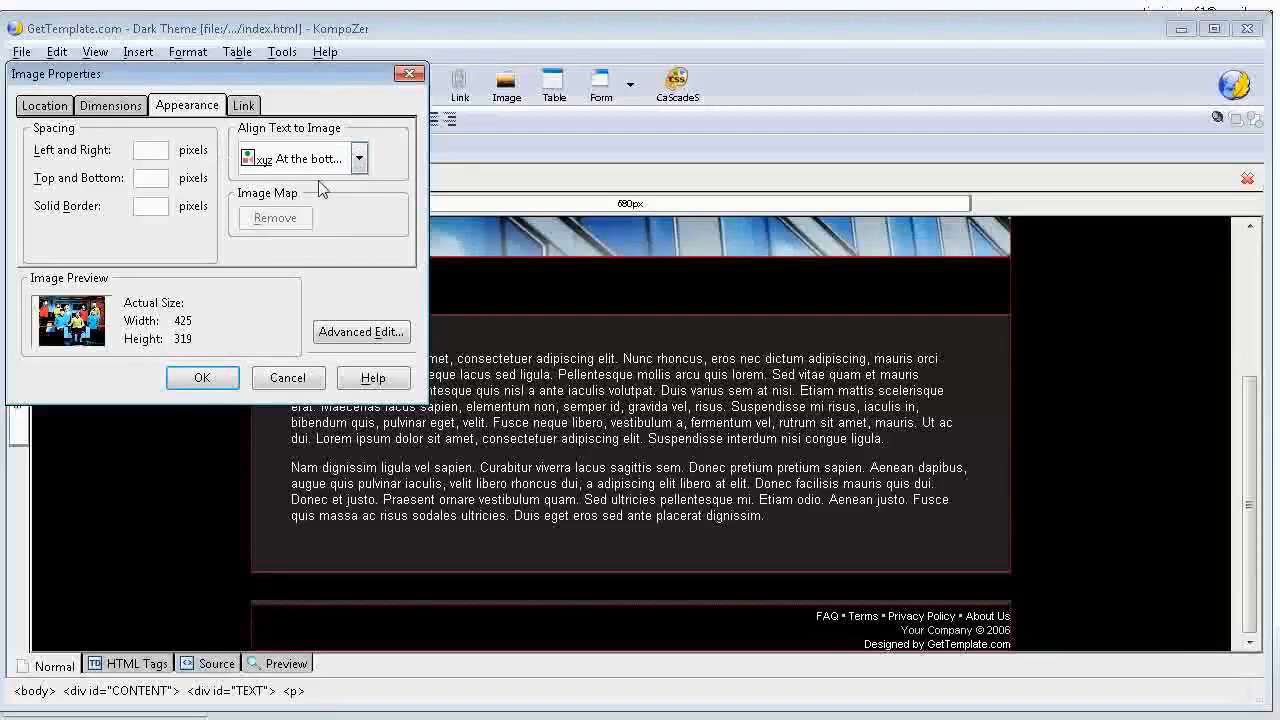
left_click(202, 377)
Step: Set the text alignment of the Star Trek cast image to Wrap to the right
scroll(767, 390, "down", 2)
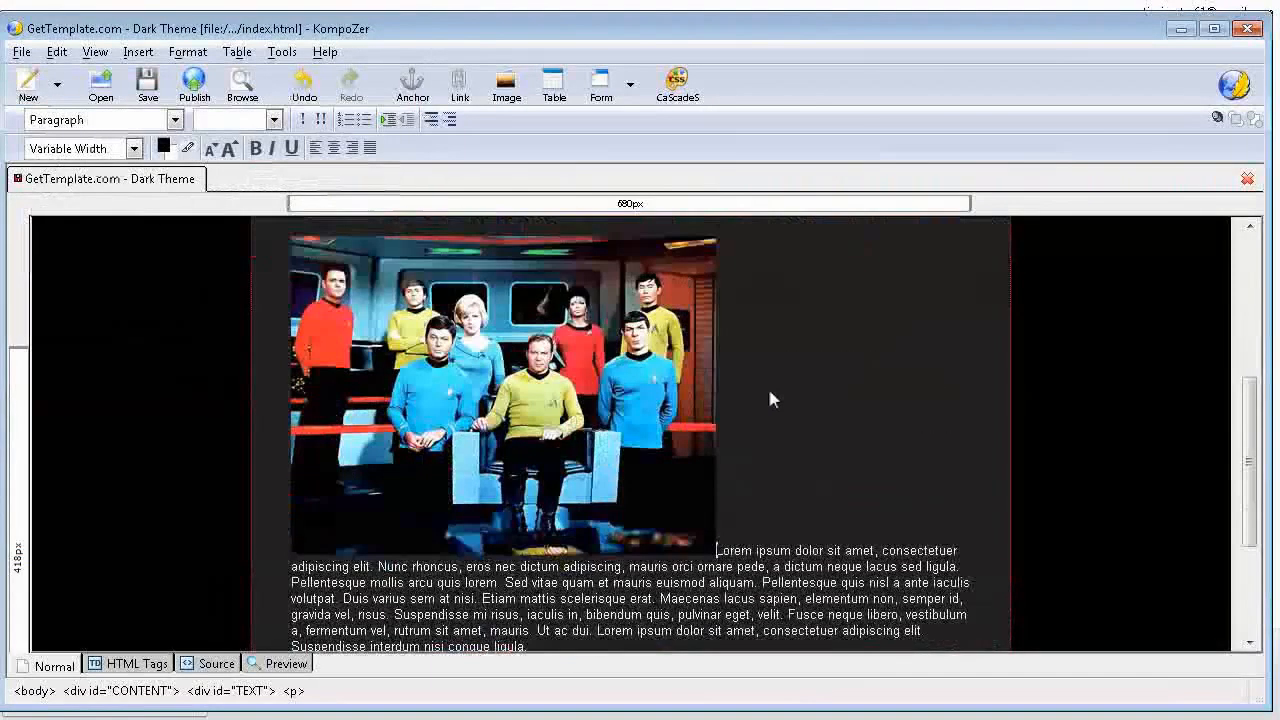
scroll(777, 390, "up", 4)
scroll(765, 418, "down", 4)
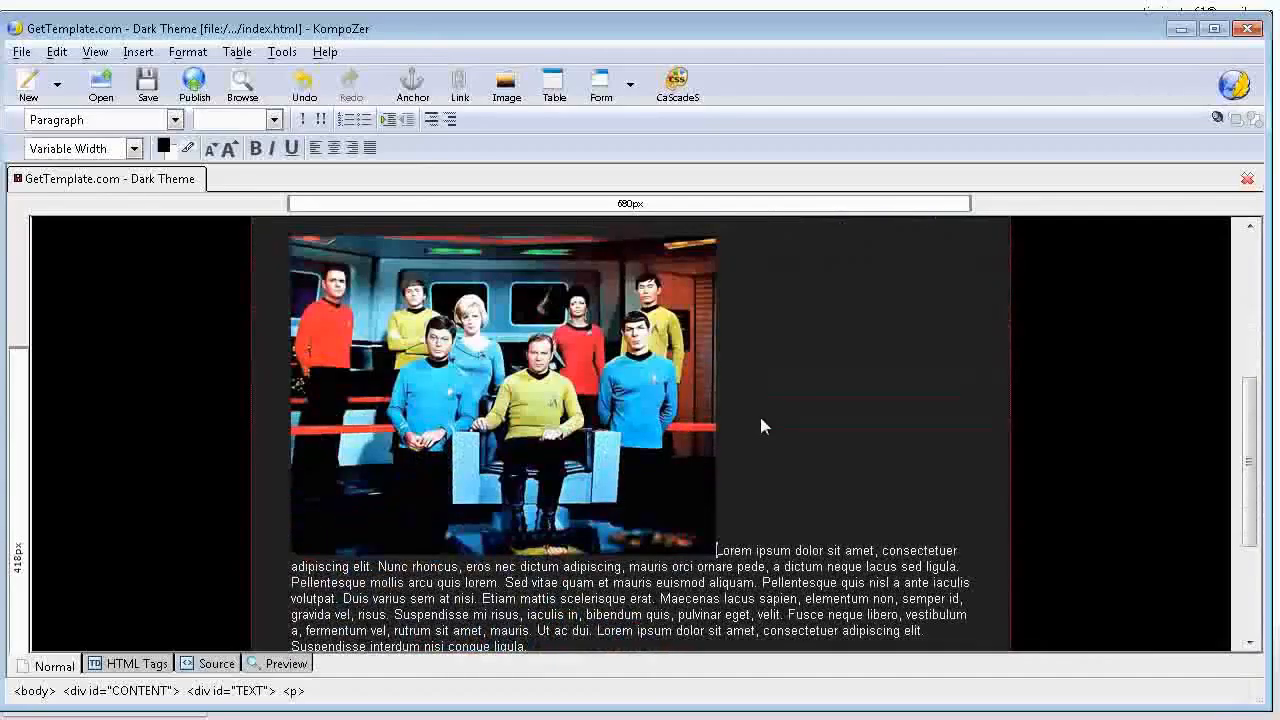
scroll(760, 425, "up", 2)
left_click(508, 472)
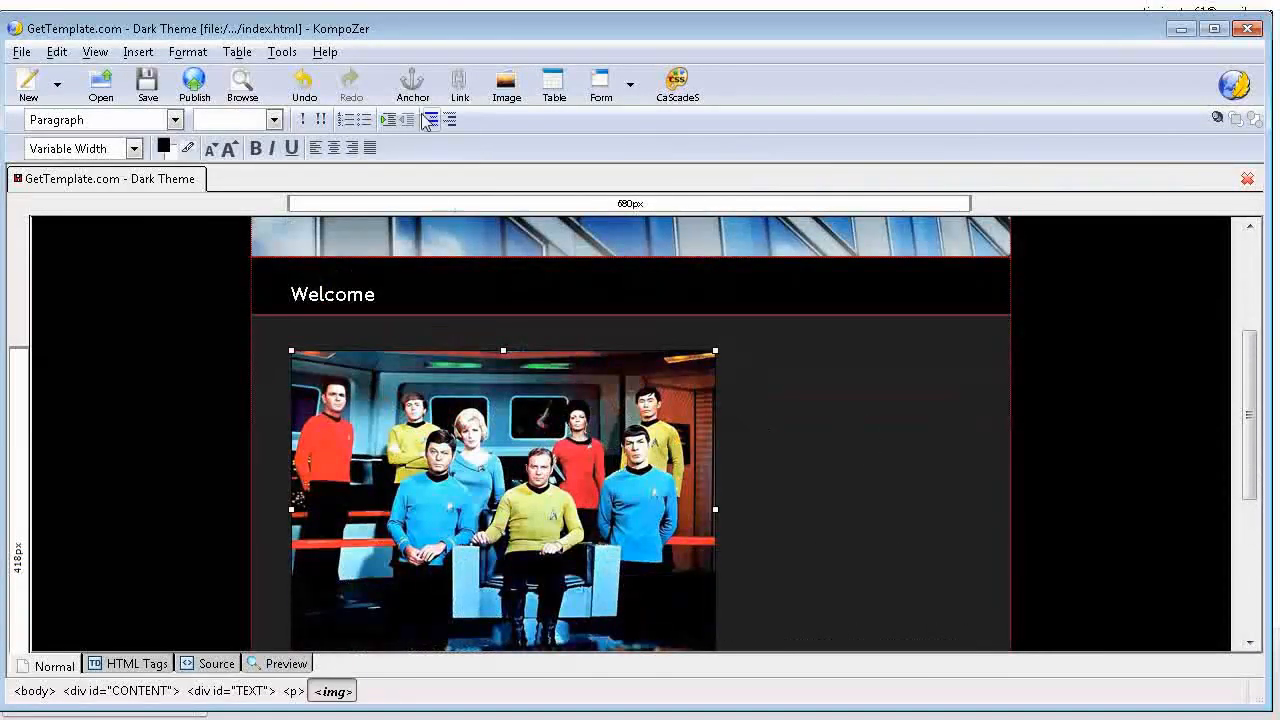
left_click(505, 88)
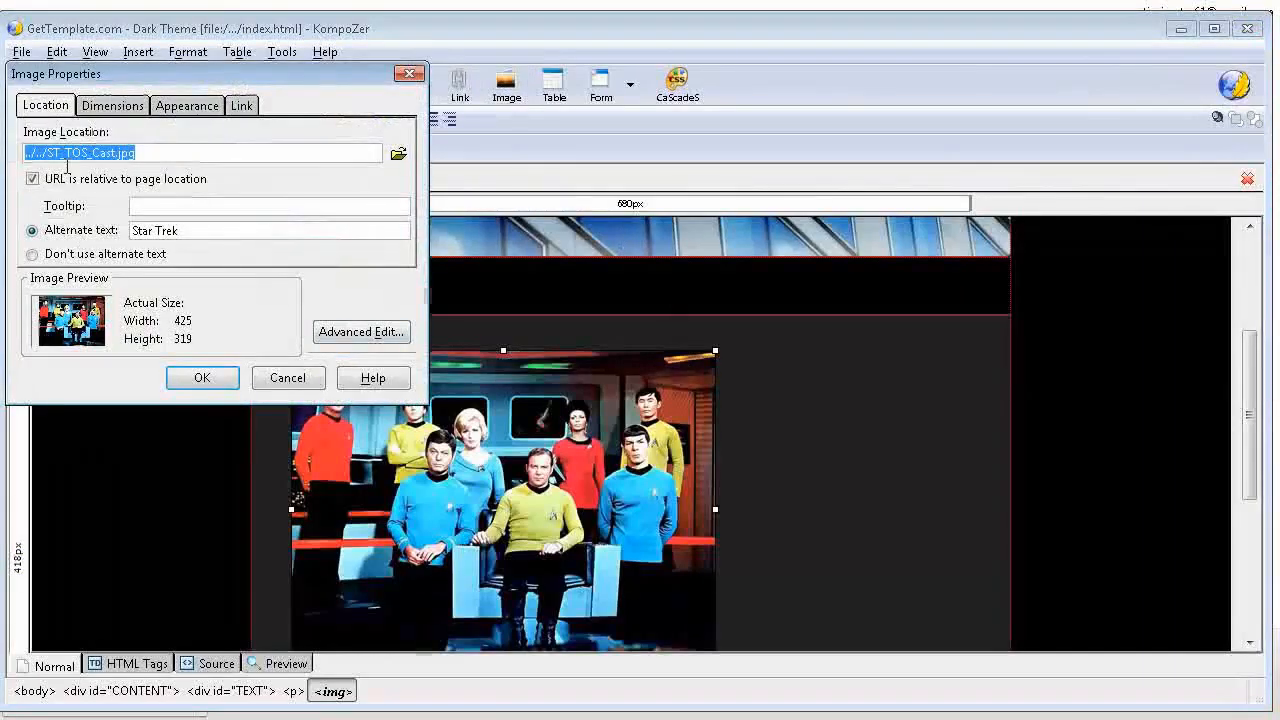
left_click(186, 105)
left_click(333, 160)
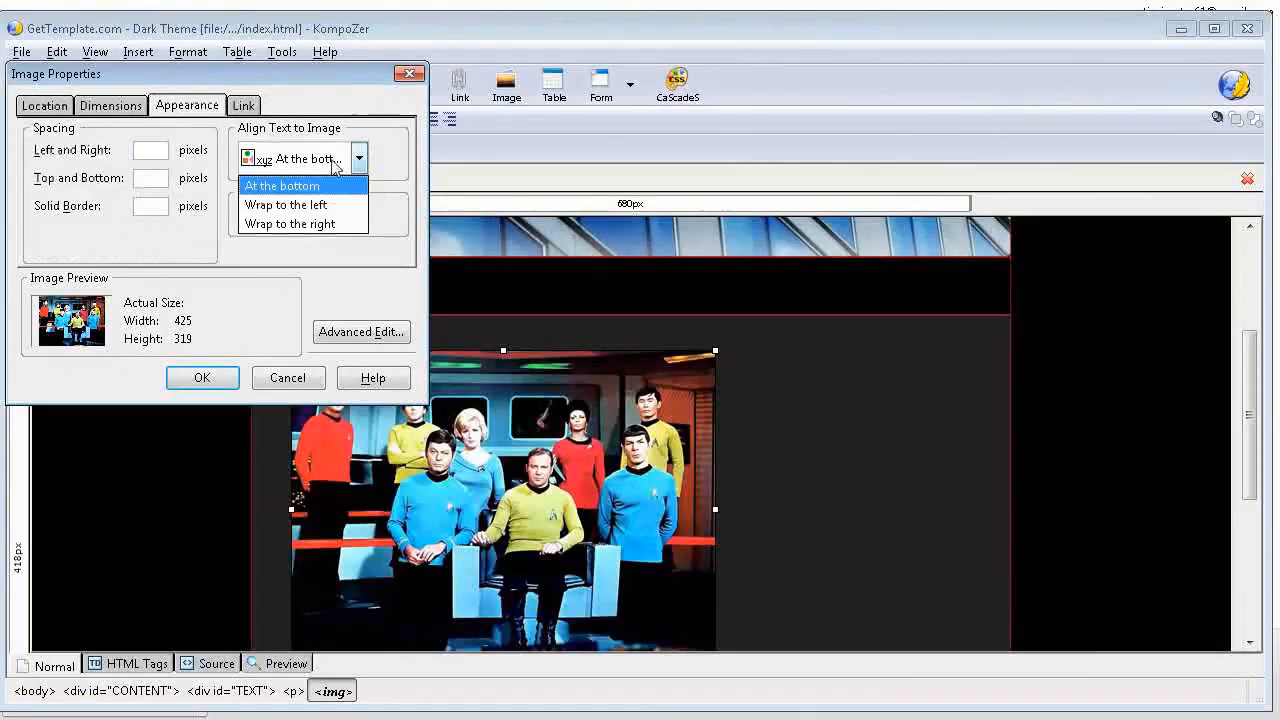
left_click(347, 231)
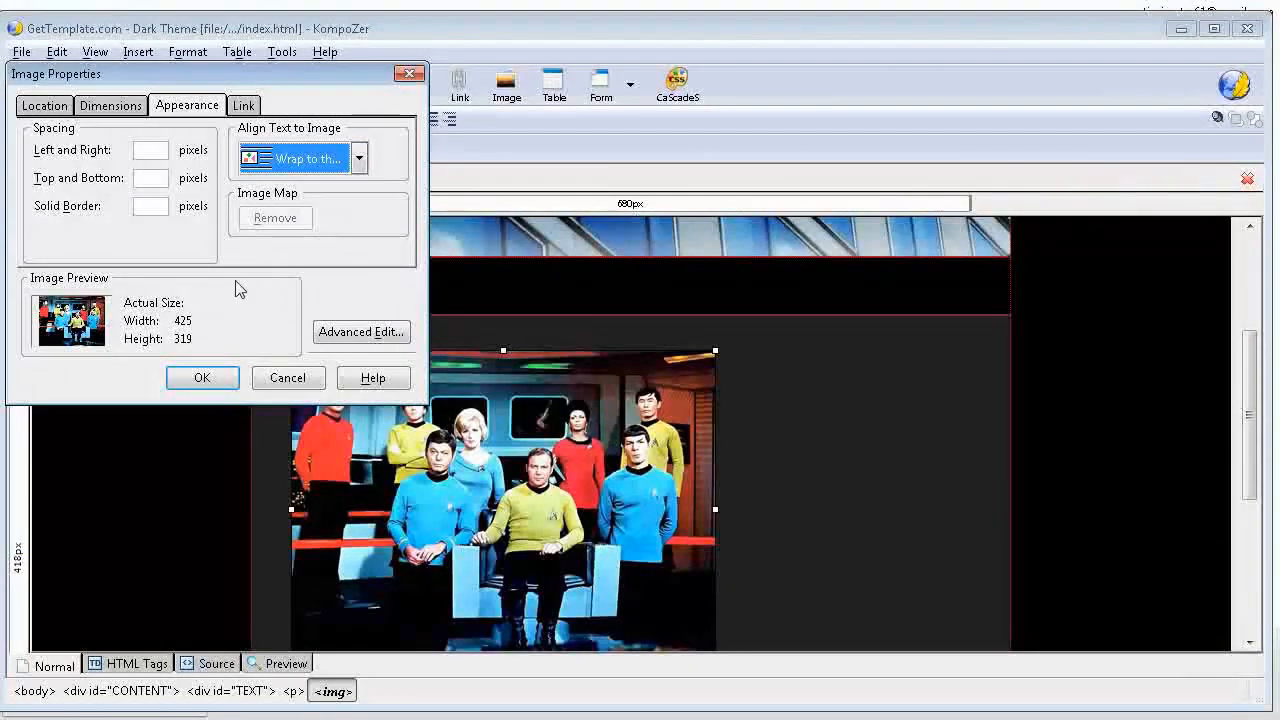
left_click(202, 378)
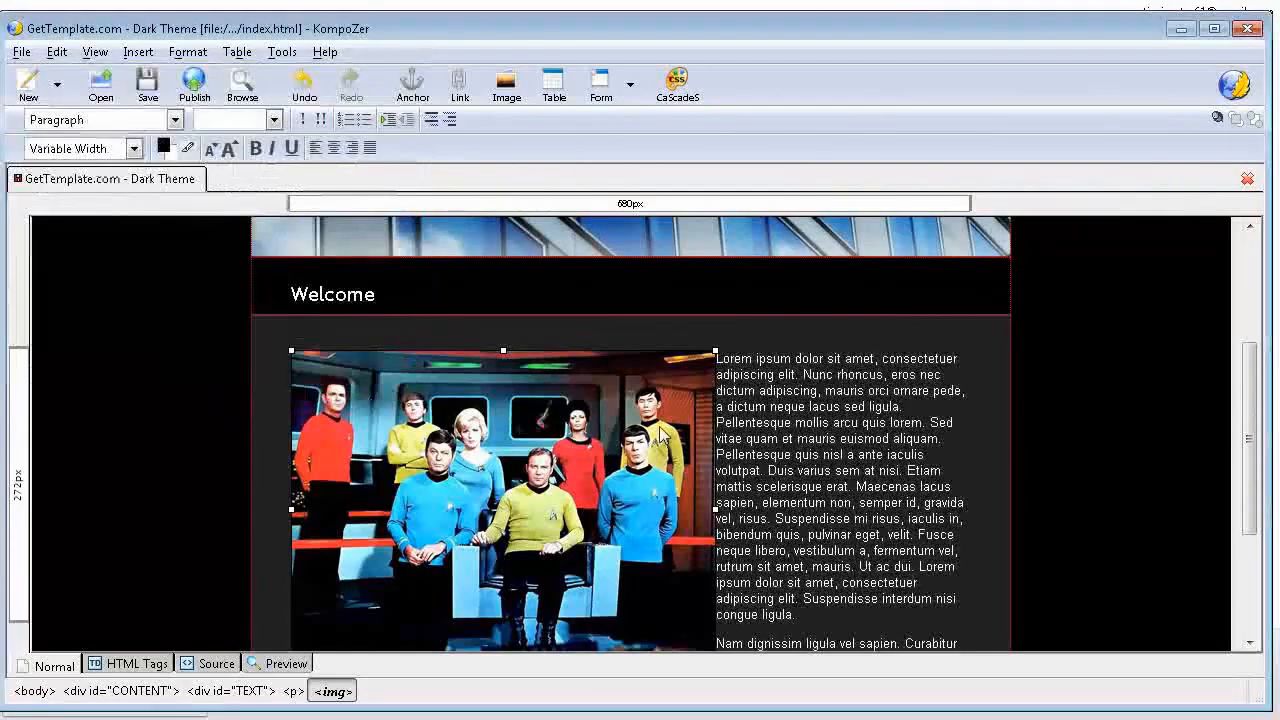
Step: Delete all the footer text, including the FAQ, Terms, Privacy Policy and About Us links, the copyright line and the designer credit
scroll(812, 405, "down", 4)
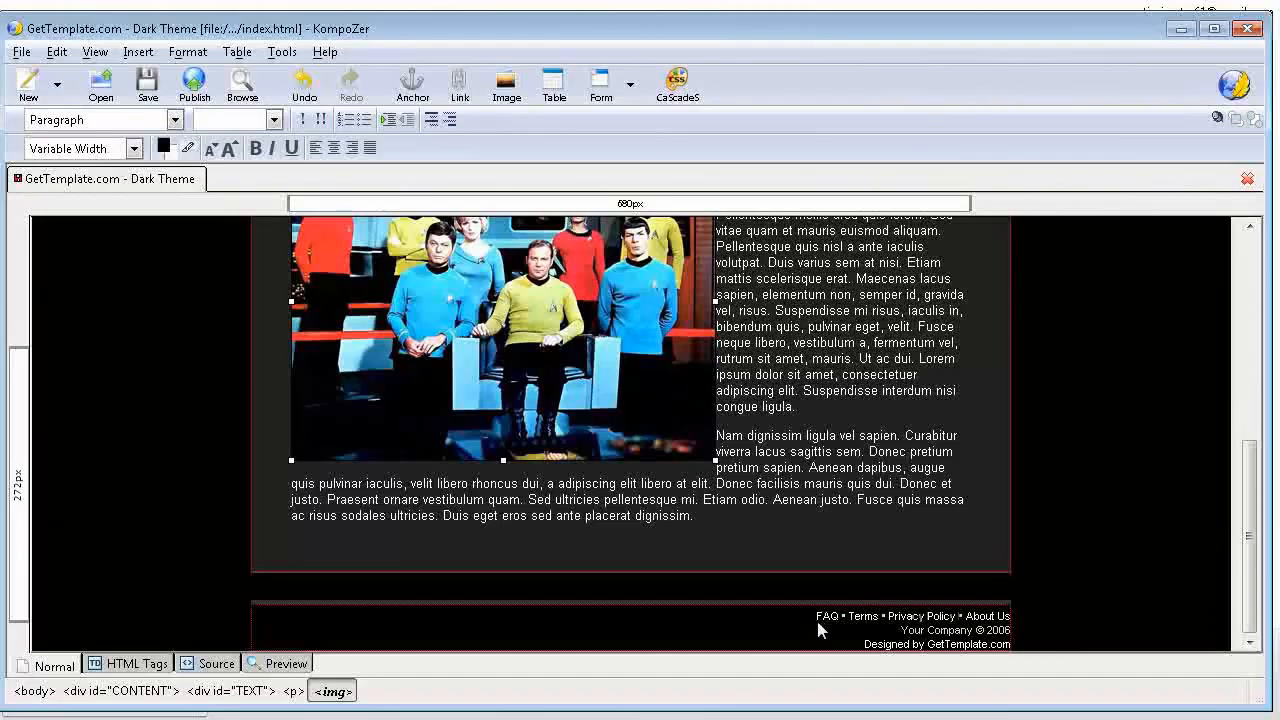
left_click_drag(817, 621, 1023, 643)
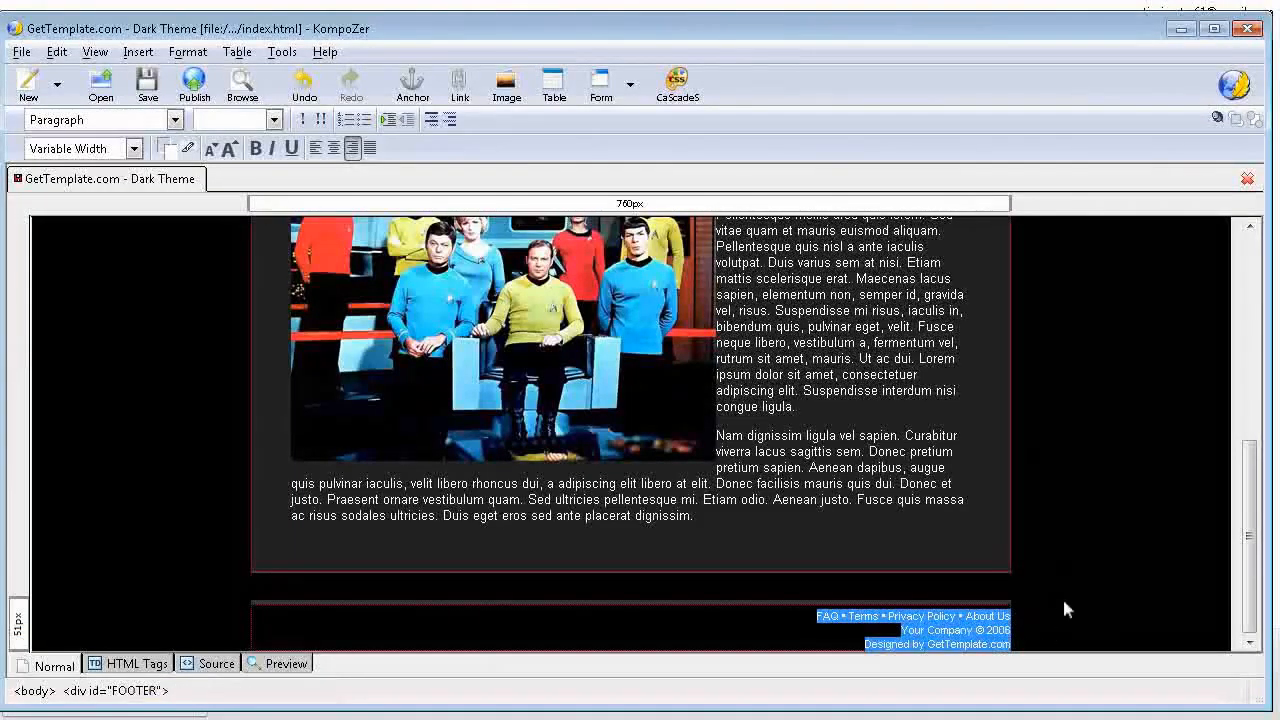
key("Delete")
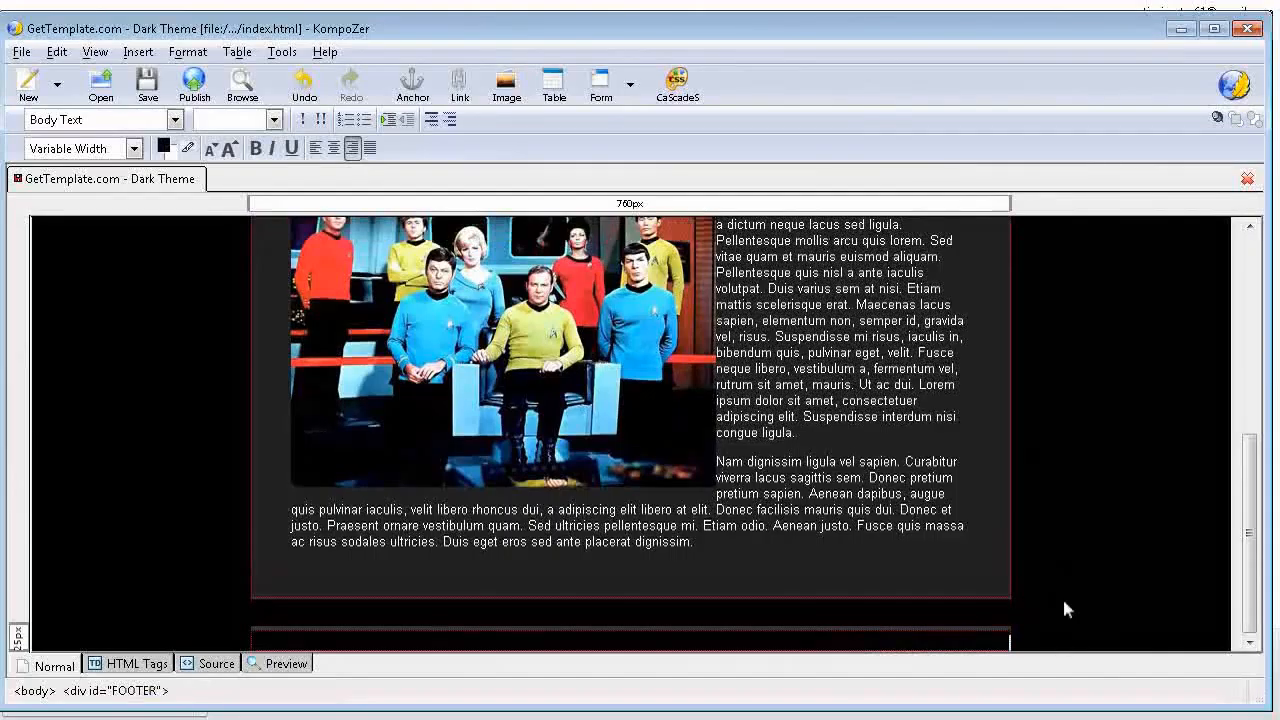
Step: Check the edited home page from header to footer and save index.html
scroll(553, 378, "up", 10)
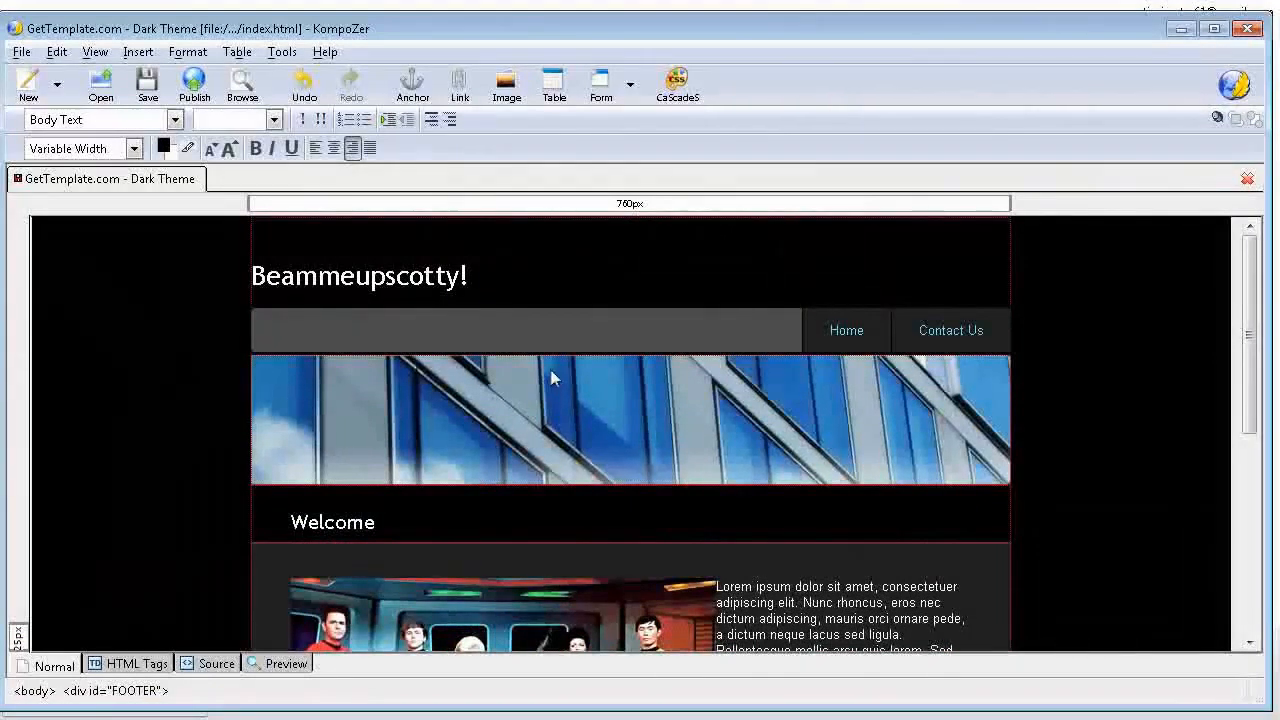
scroll(491, 289, "down", 3)
scroll(514, 286, "up", 3)
left_click(147, 83)
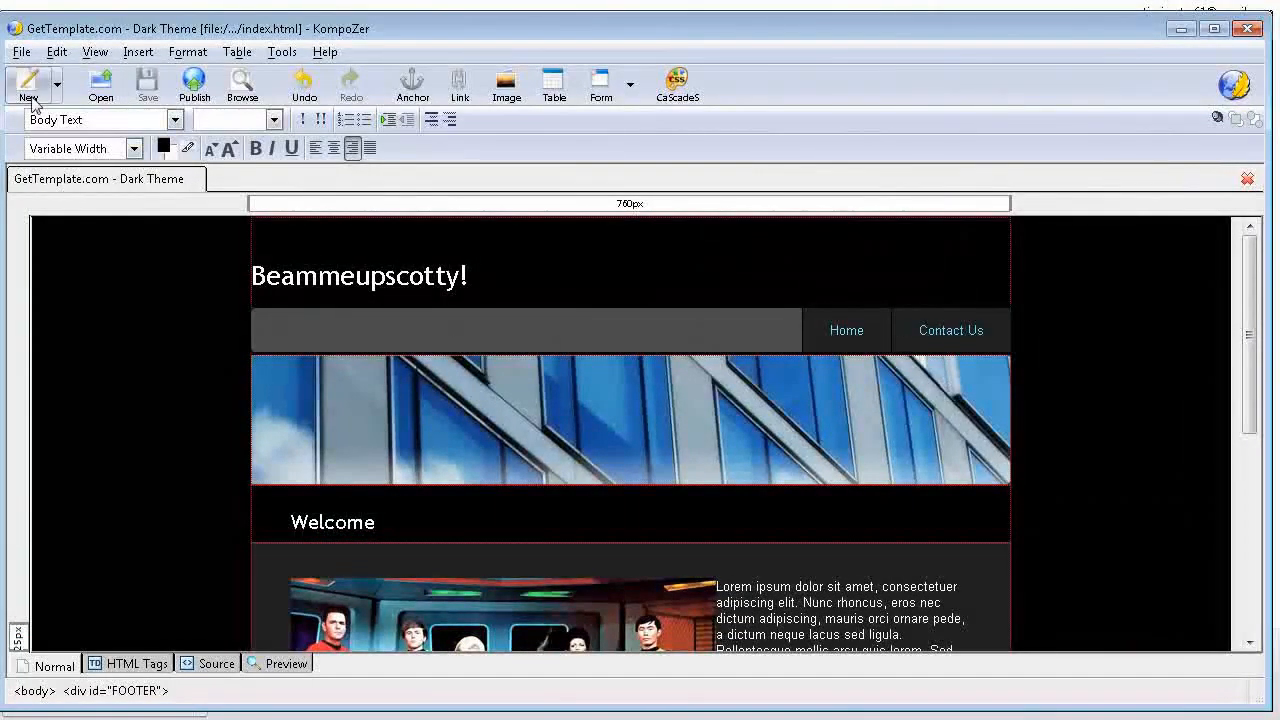
Step: Open contact-us.html from the inner dark_theme folder for editing
left_click(101, 85)
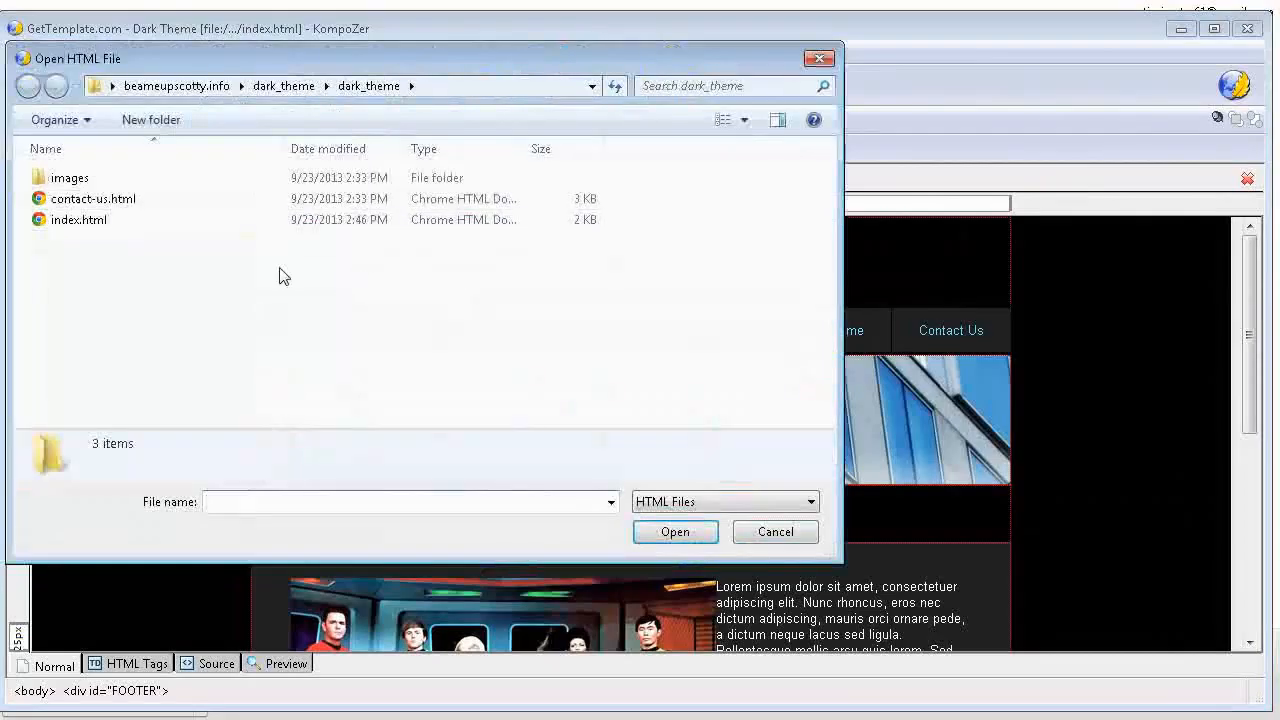
left_click(95, 198)
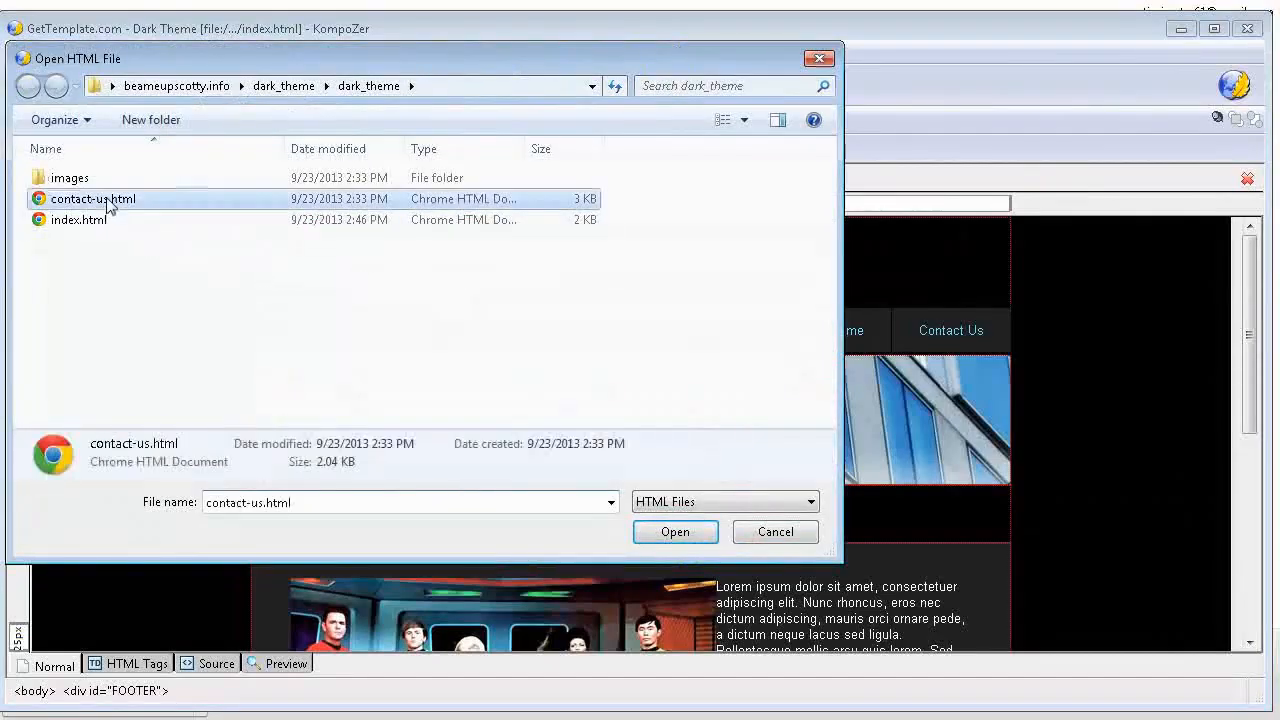
left_click(674, 531)
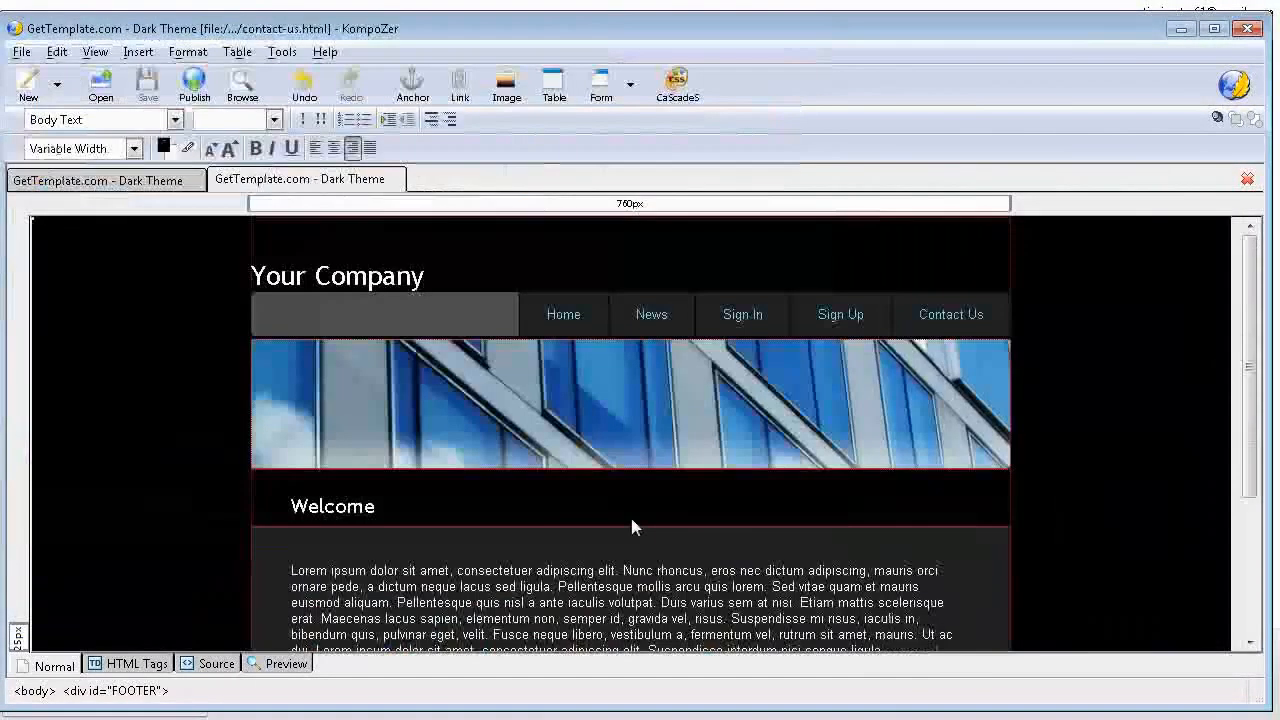
Step: Delete the News item from the navigation bar of the contact page
left_click(772, 314)
left_click(633, 314)
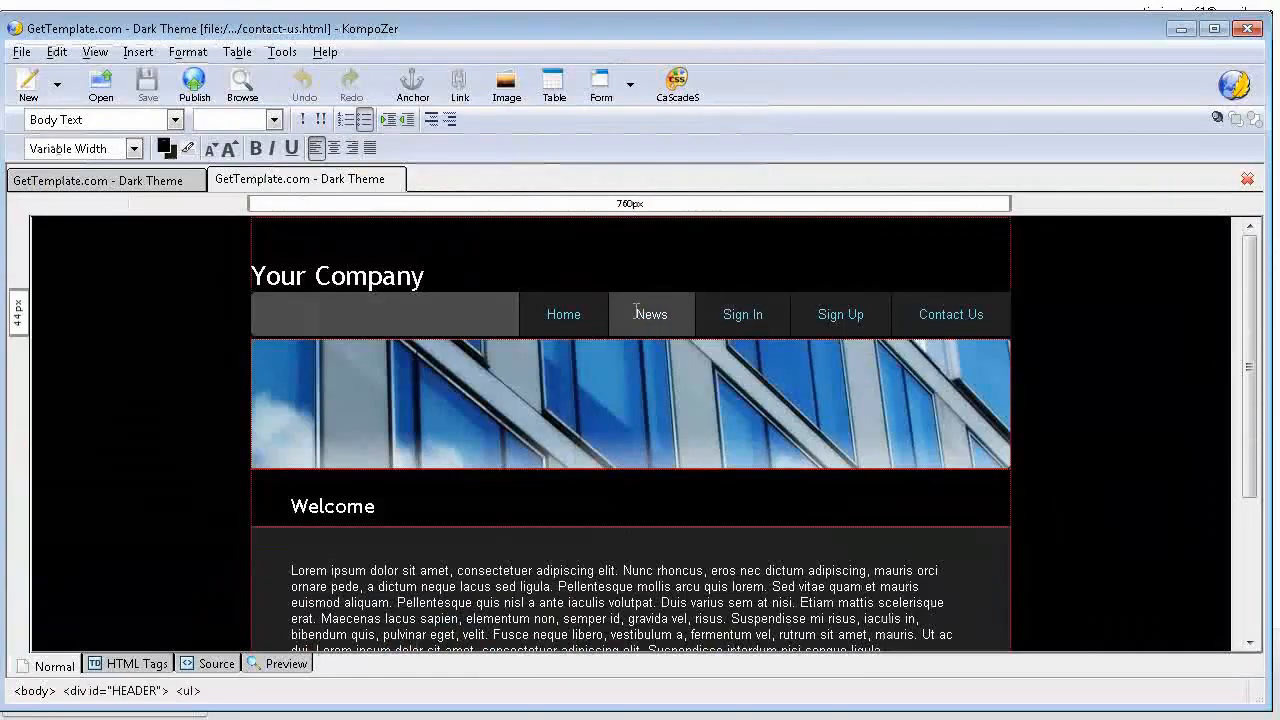
double_click(635, 314)
key("Delete")
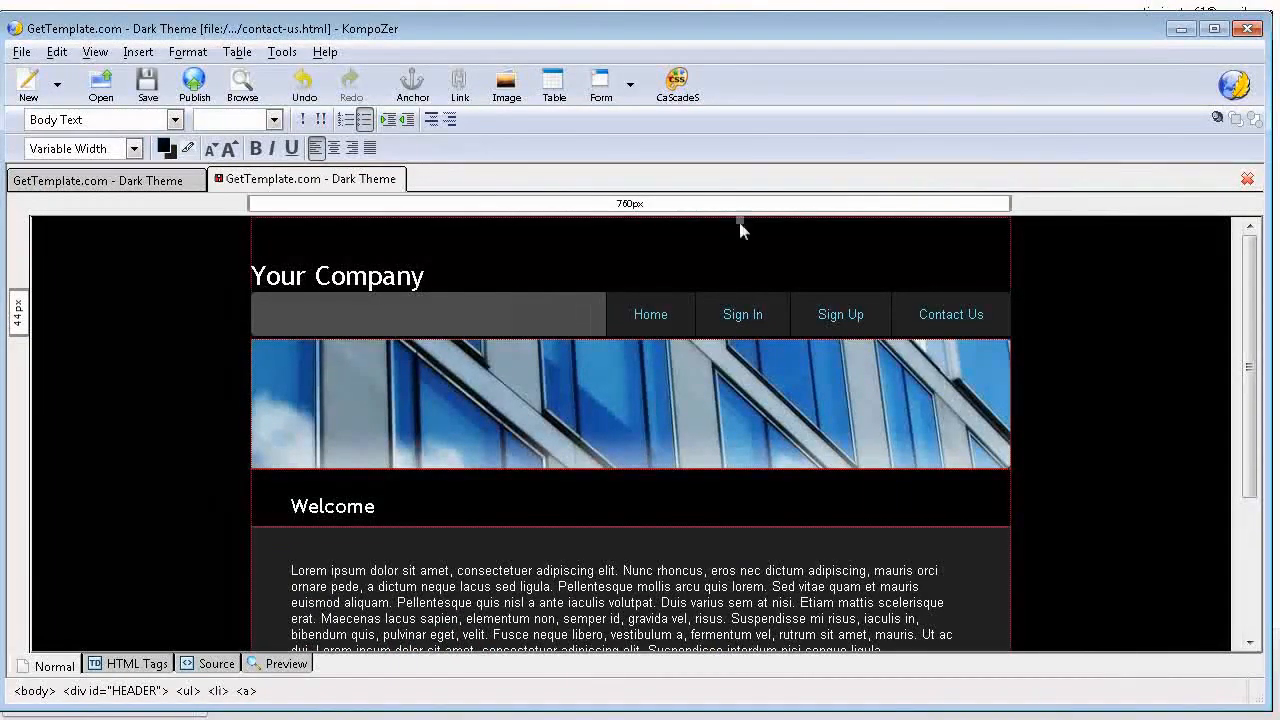
Step: Delete the Sign In item from the contact page's navigation bar, including its empty list entry
left_click(725, 314)
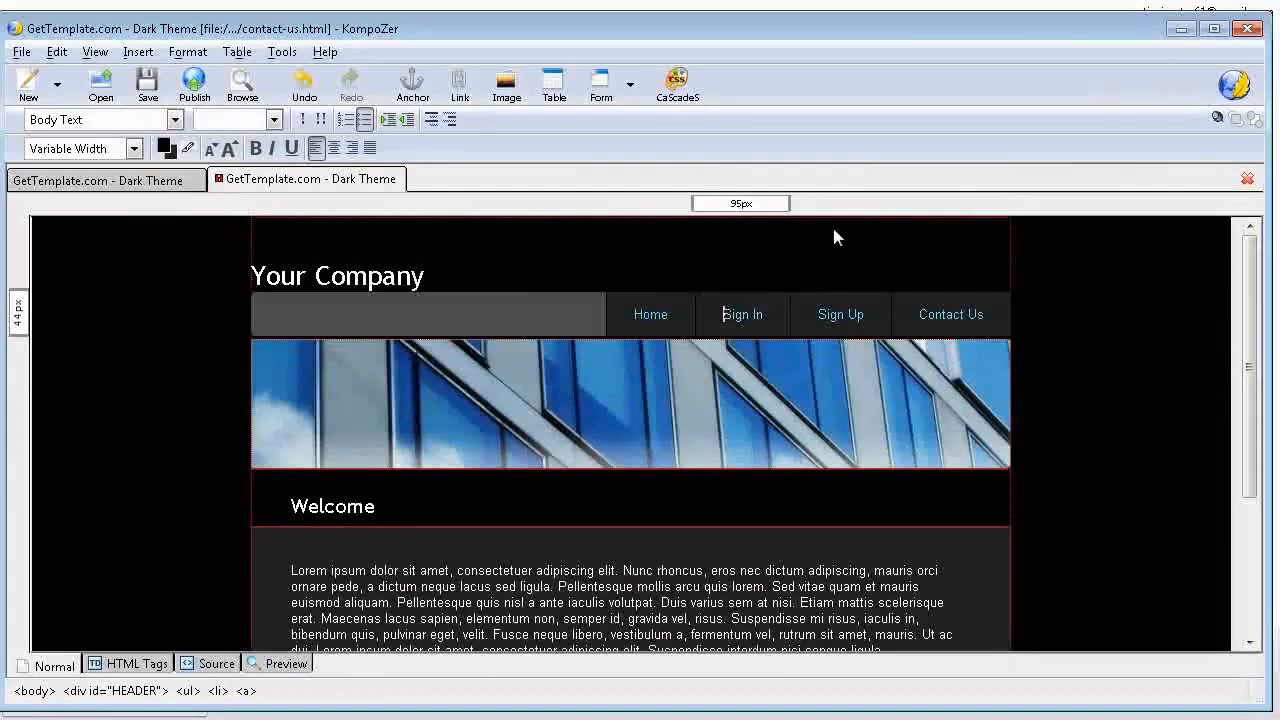
key("Delete")
key("Delete")
key("Delete")
key("Delete")
key("Delete")
key("Delete")
key("Delete")
key("Delete")
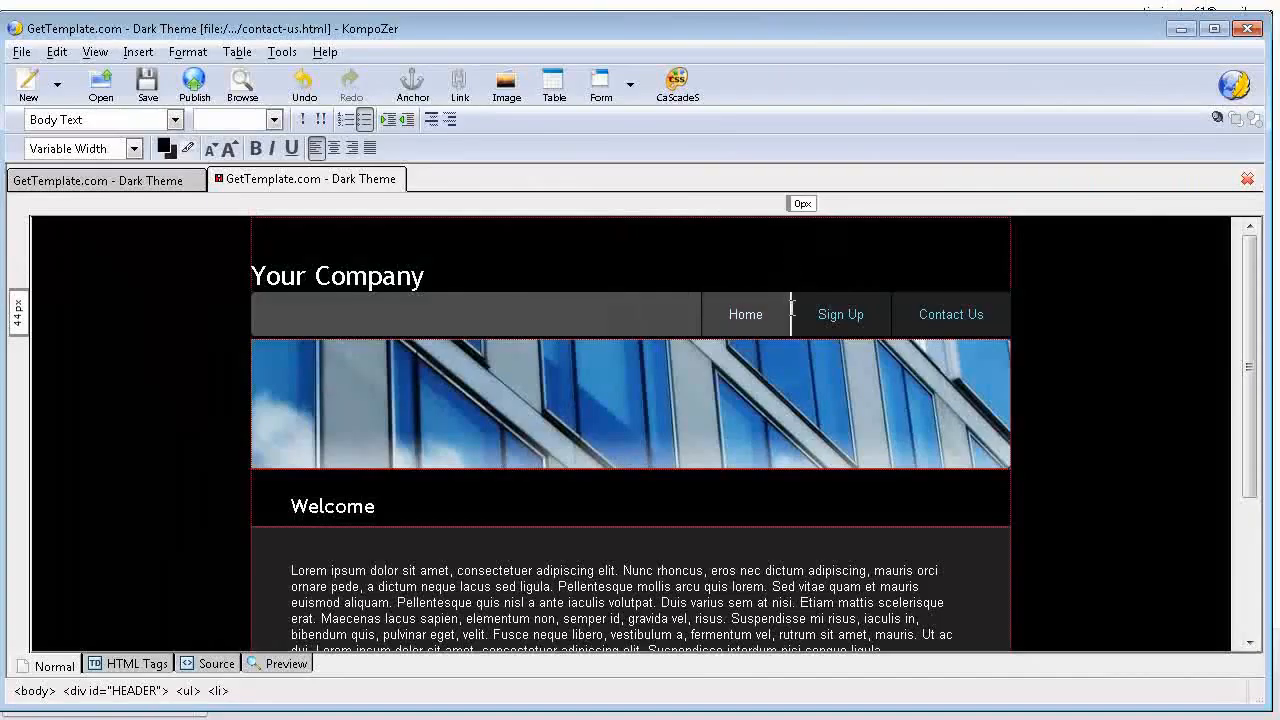
Step: Delete the Sign Up item from the contact page's navigation bar, including its empty list entry
left_click(812, 314)
key("Delete")
key("Delete")
key("Delete")
key("Delete")
key("Delete")
key("Delete")
key("Delete")
key("Delete")
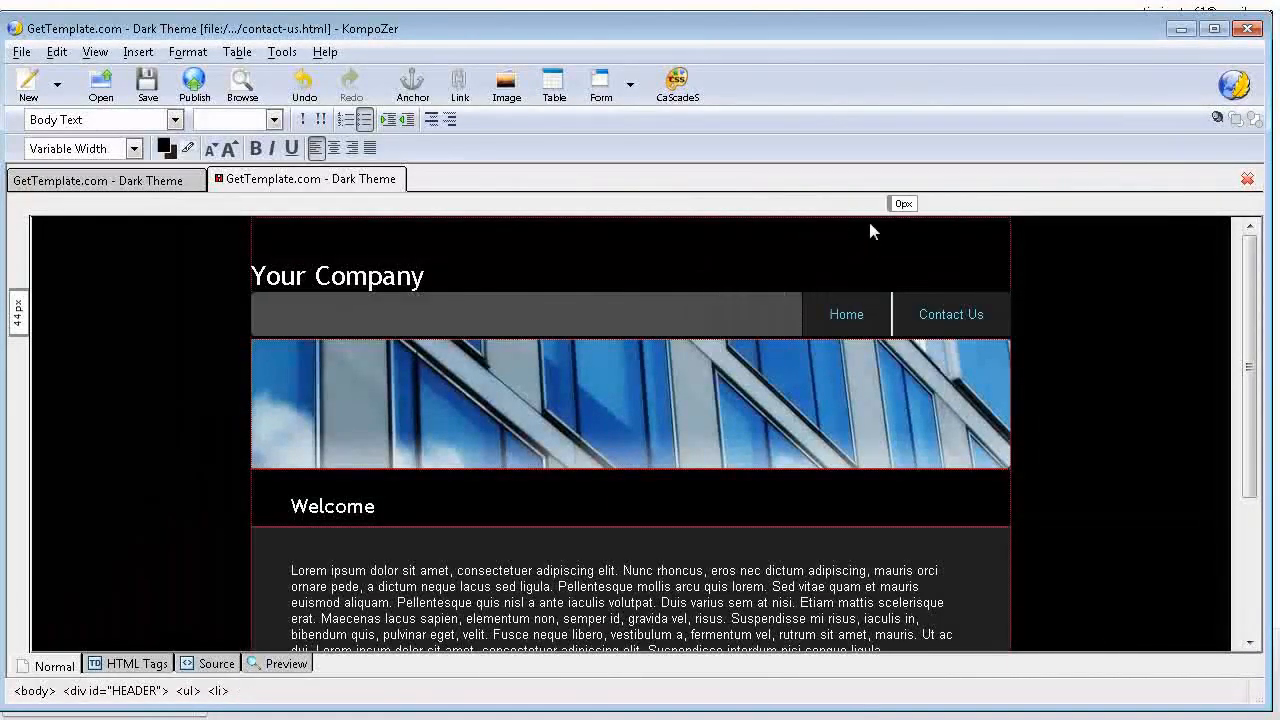
Step: Delete the Contact Us item from the contact page's navigation bar, including its empty list entry
left_click(921, 306)
key("Delete")
key("Delete")
key("Delete")
key("Delete")
key("Delete")
key("Delete")
key("Delete")
key("Delete")
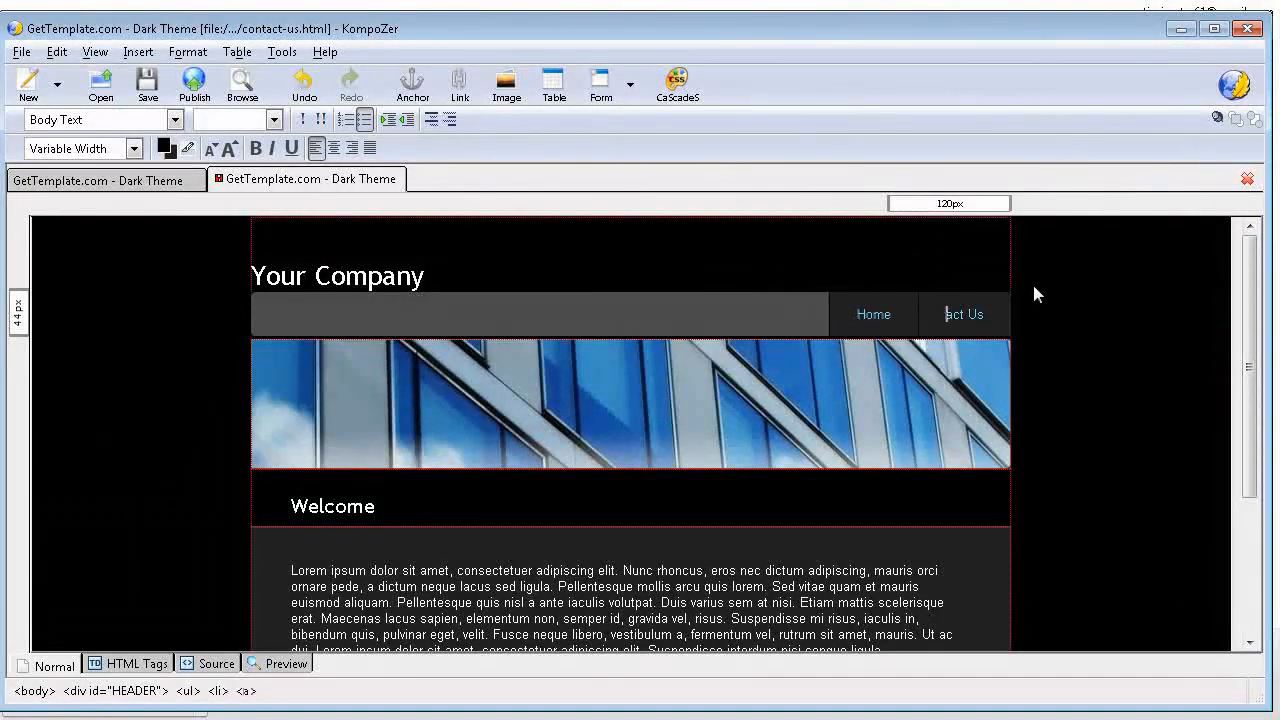
key("Delete")
key("Delete")
key("Delete")
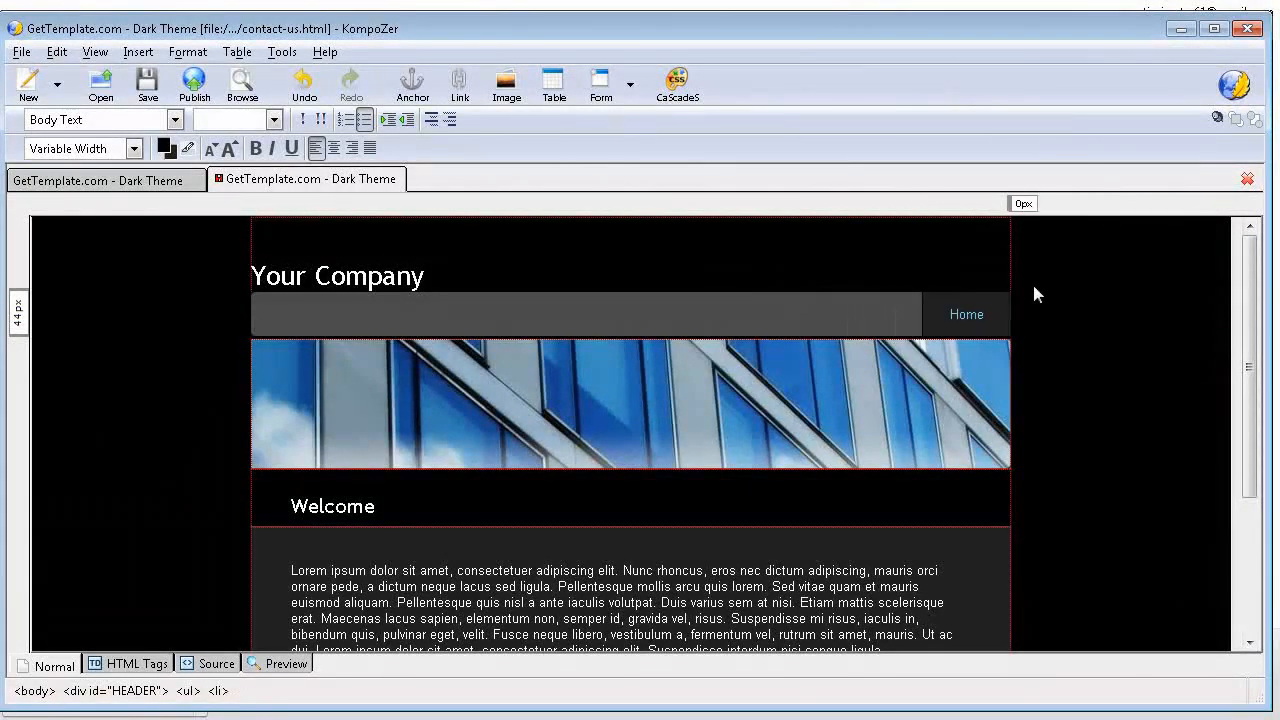
Step: Link the Home navigation item of the contact page to index.html in the inner dark_theme folder
left_click_drag(945, 317, 1001, 325)
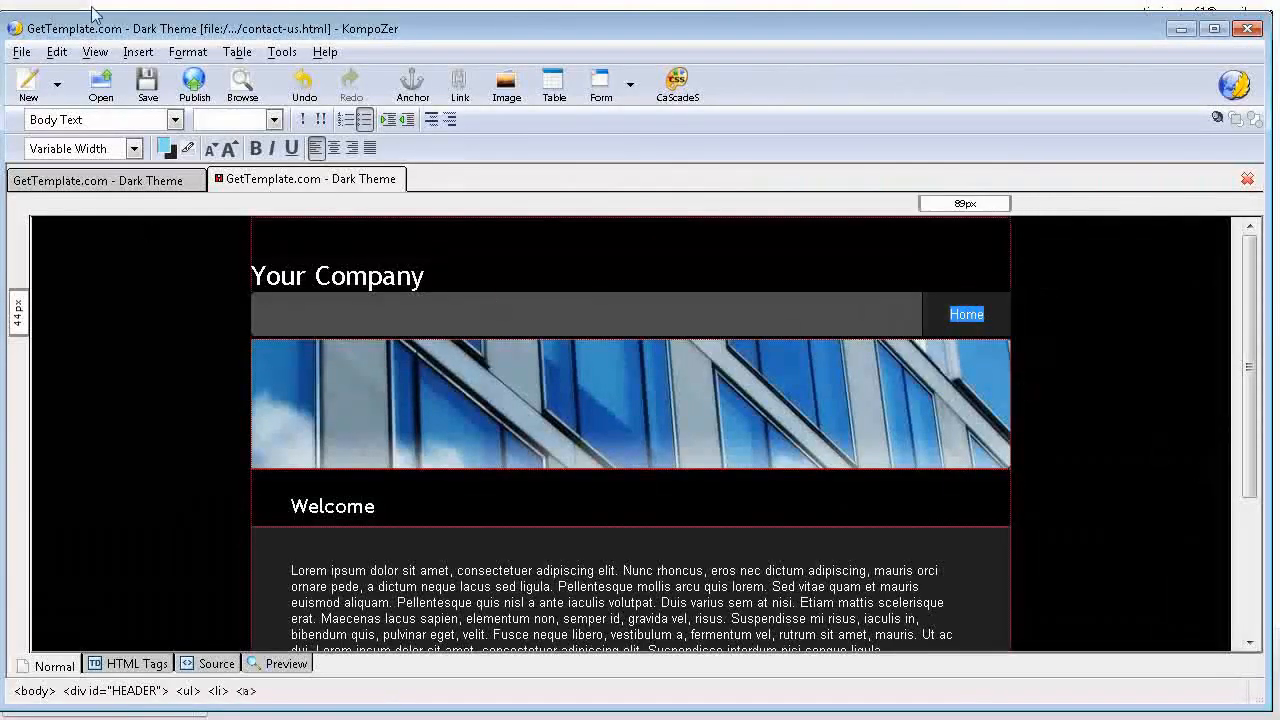
left_click(461, 85)
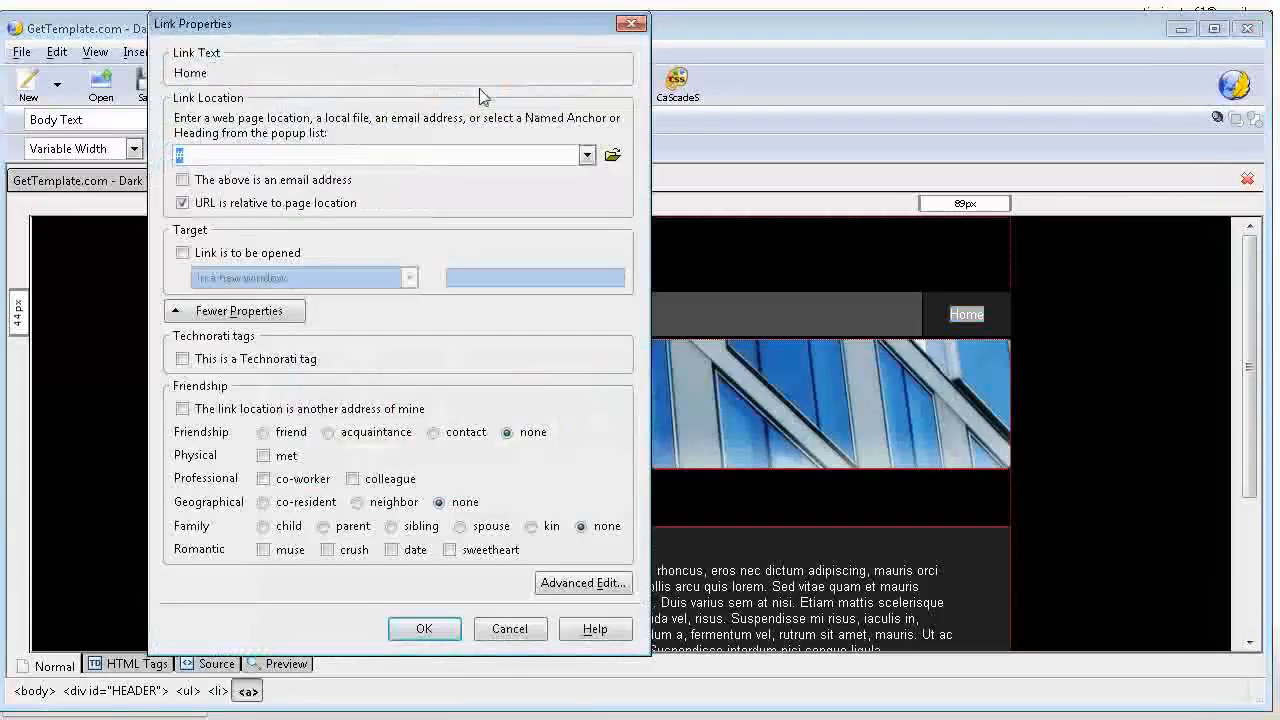
left_click(613, 157)
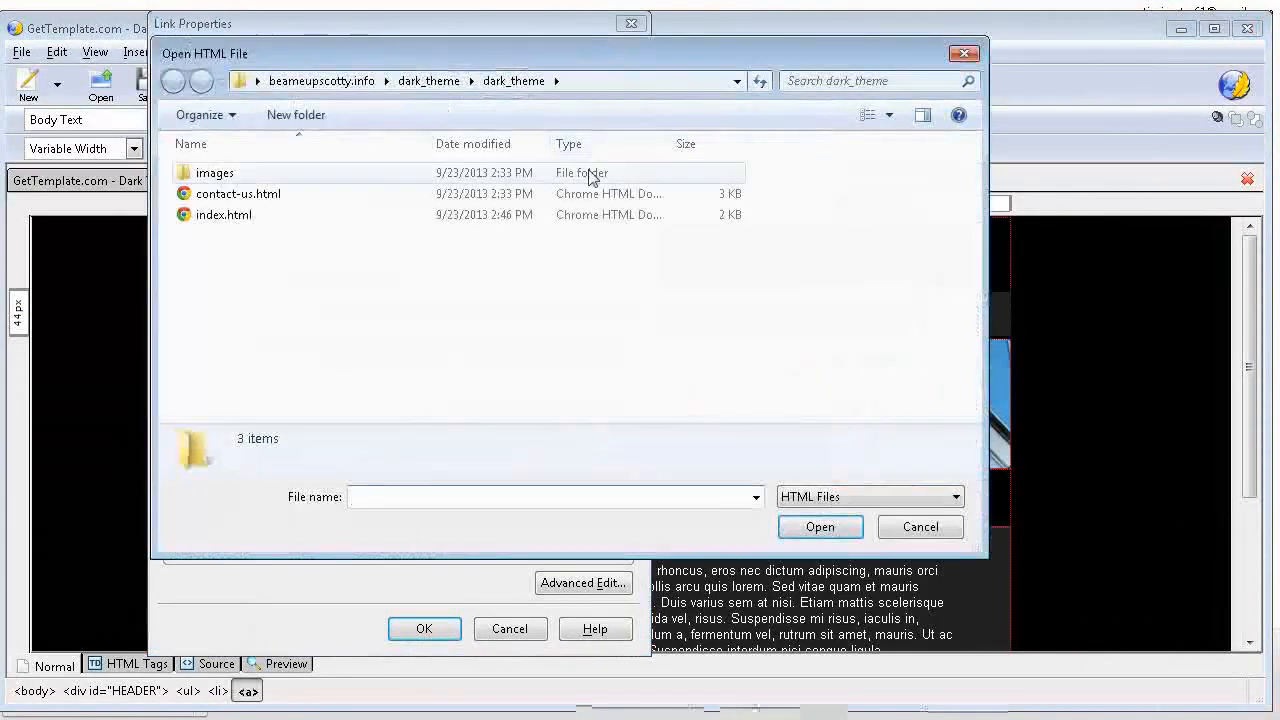
left_click(240, 218)
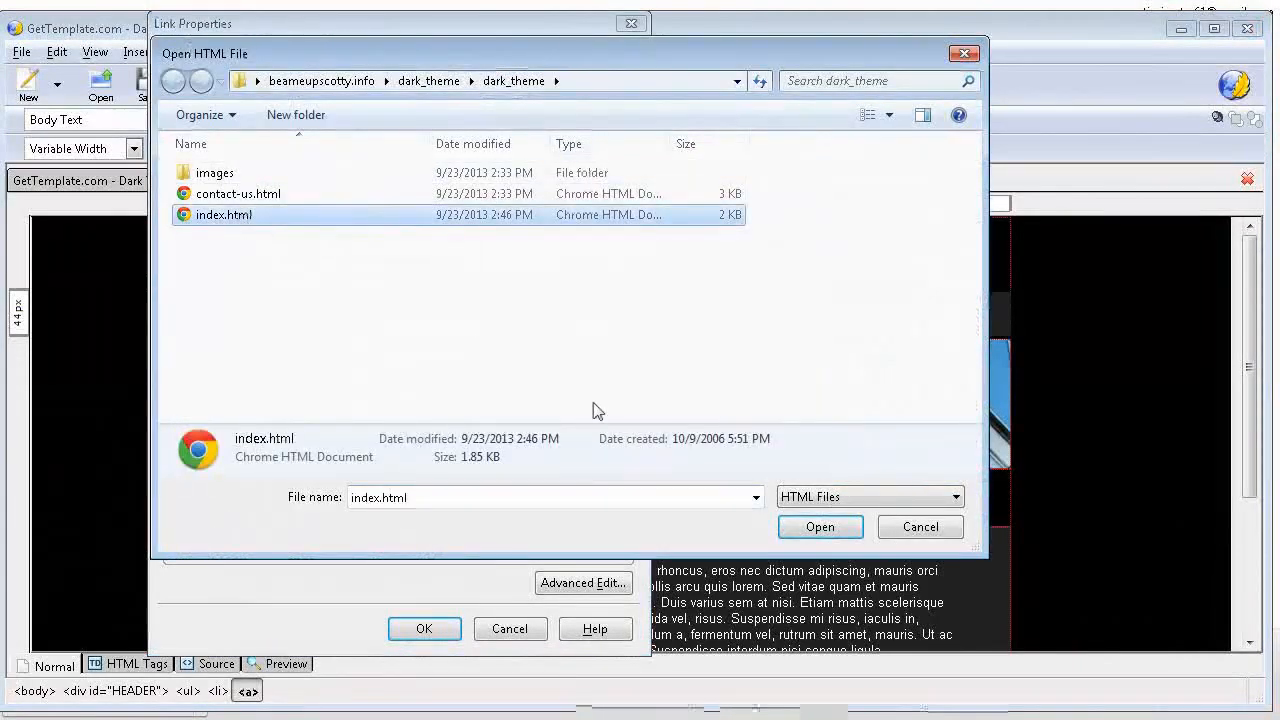
left_click(820, 527)
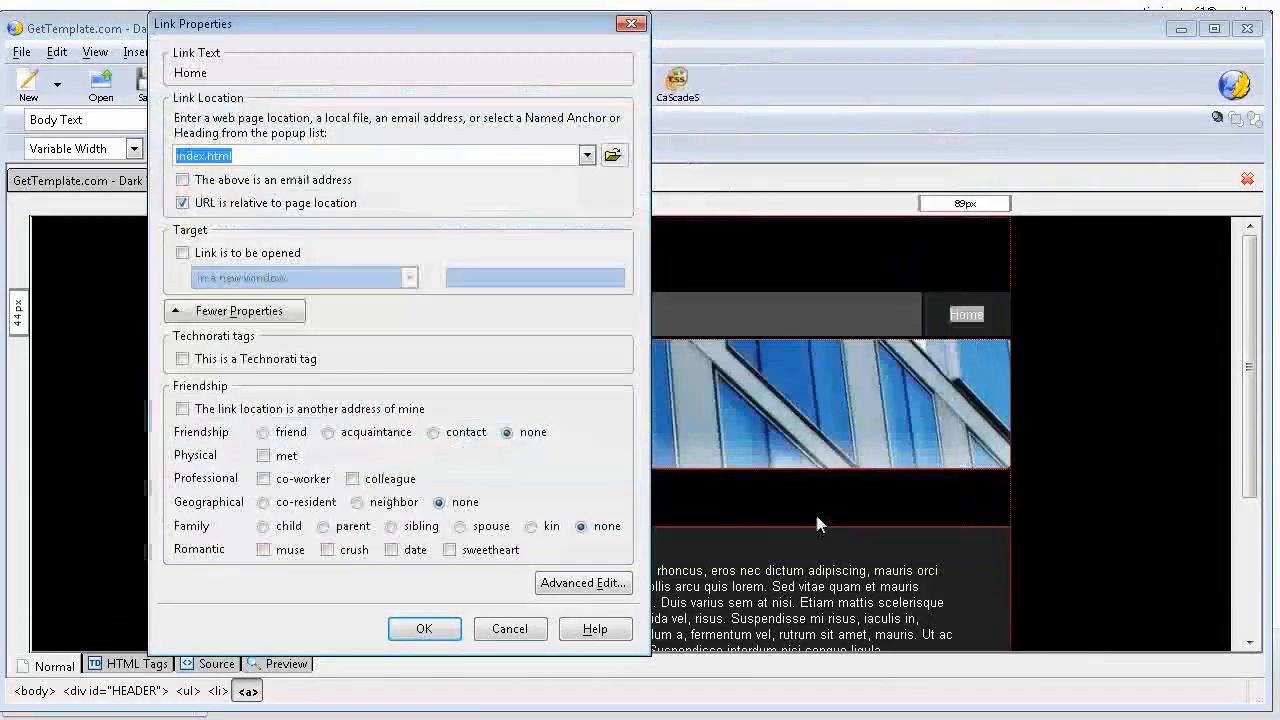
left_click(435, 629)
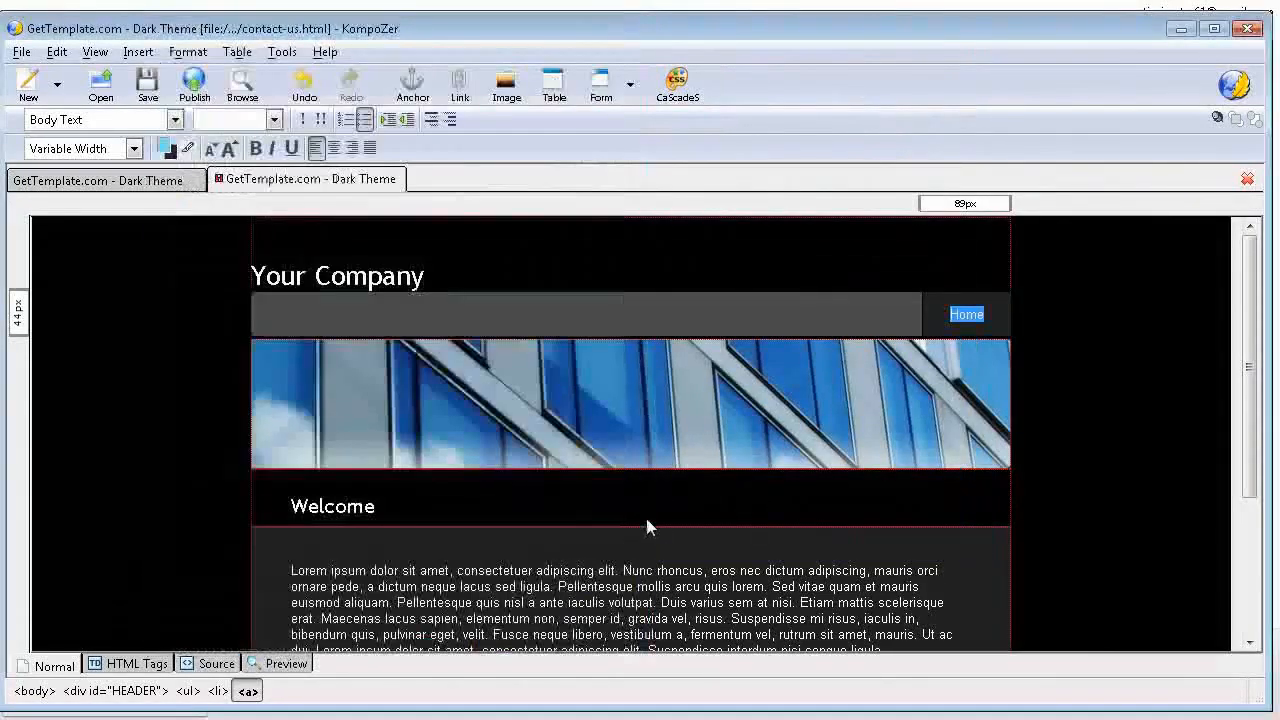
Step: Replace the Welcome heading on the contact page with "Contact Us"
scroll(648, 527, "down", 2)
left_click_drag(292, 393, 381, 398)
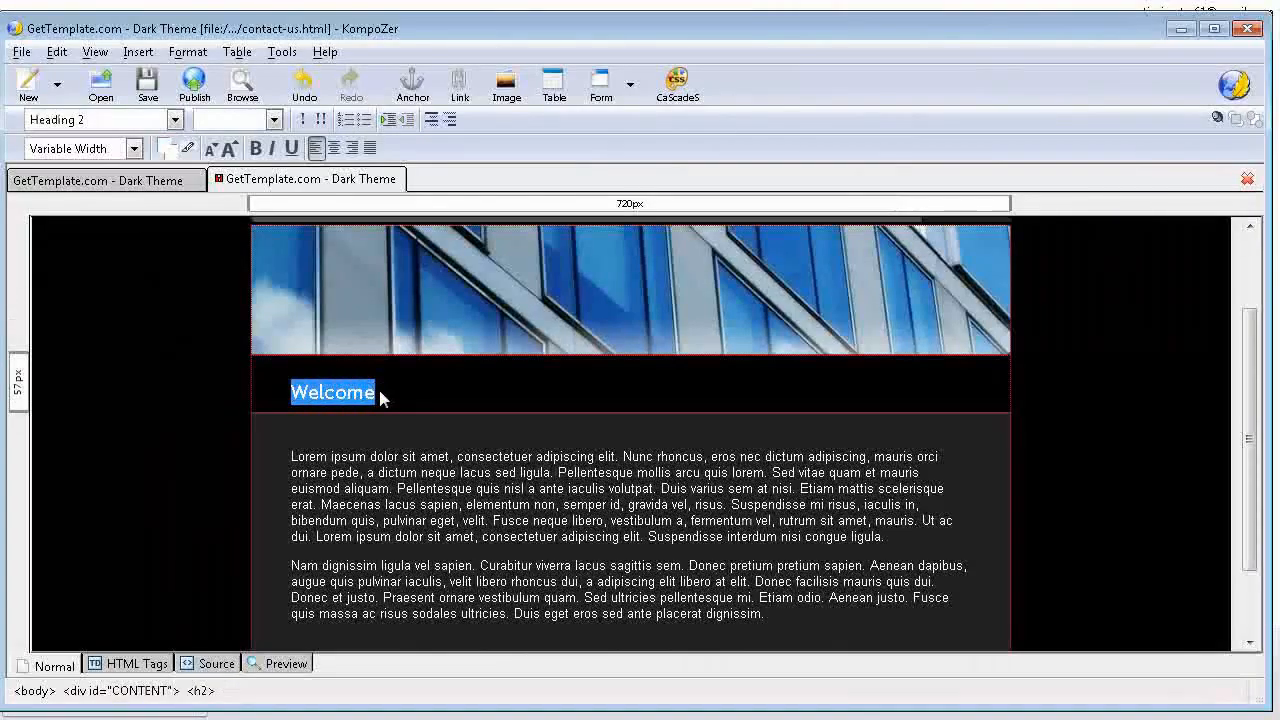
type("Cont")
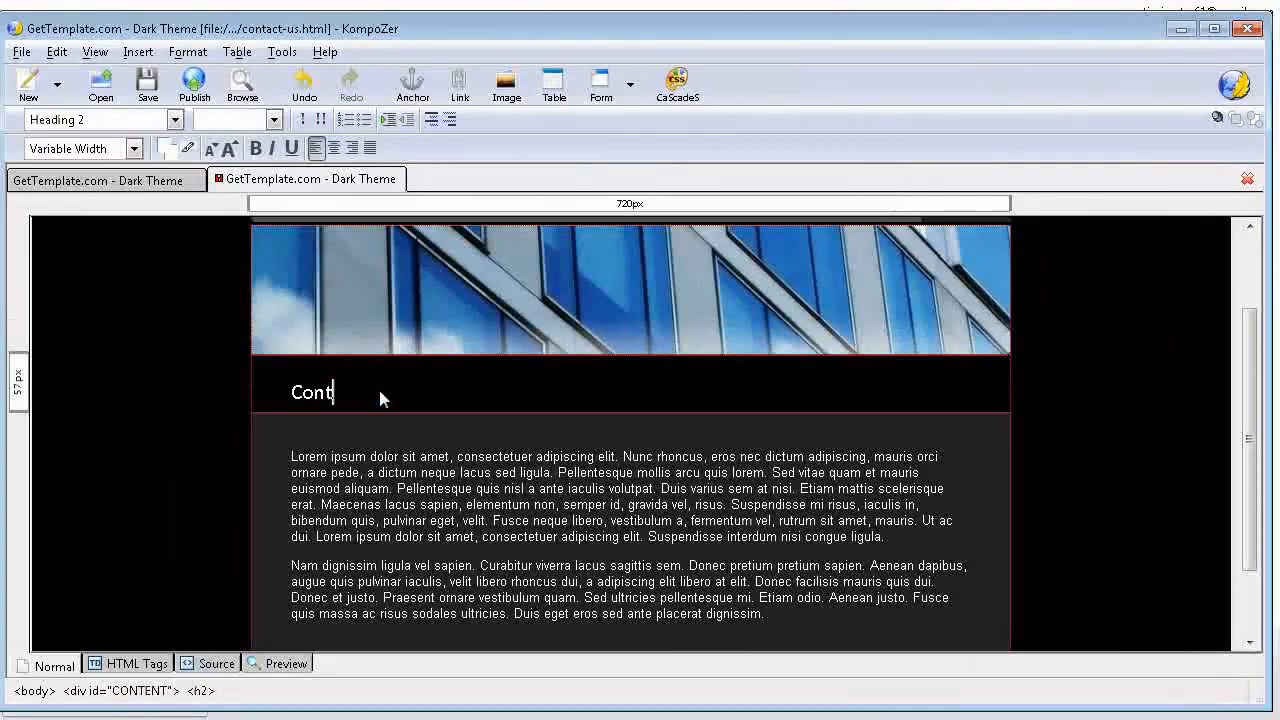
type("act Us")
Step: Replace both placeholder paragraphs under the Contact Us heading with the line "Office:" followed by two line breaks
scroll(380, 396, "down", 2)
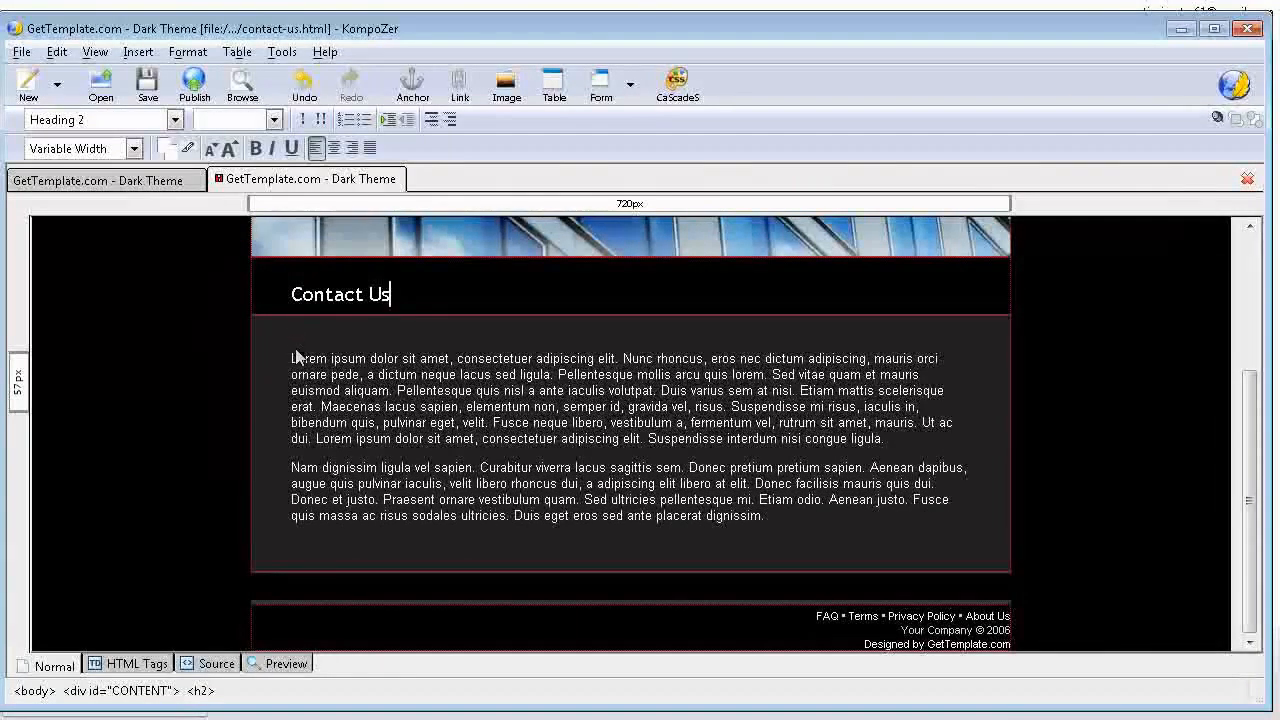
left_click_drag(293, 357, 831, 515)
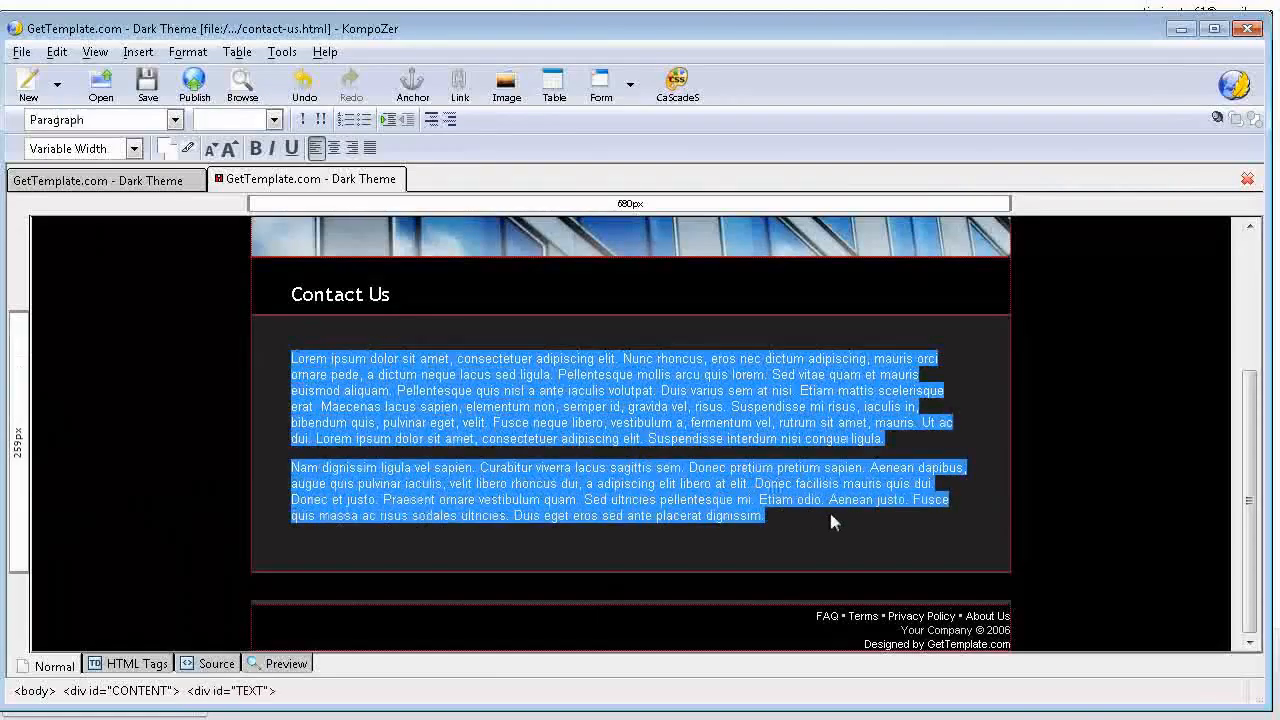
key("Delete")
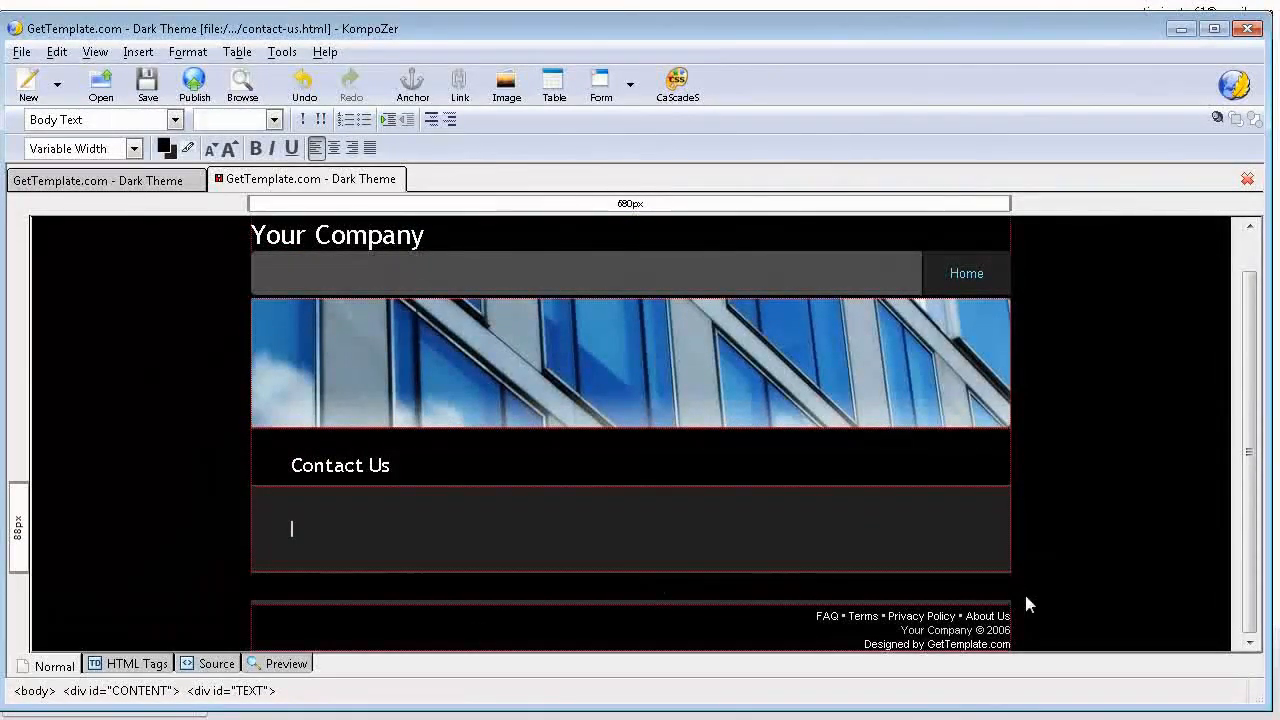
type("C")
type("ffice")
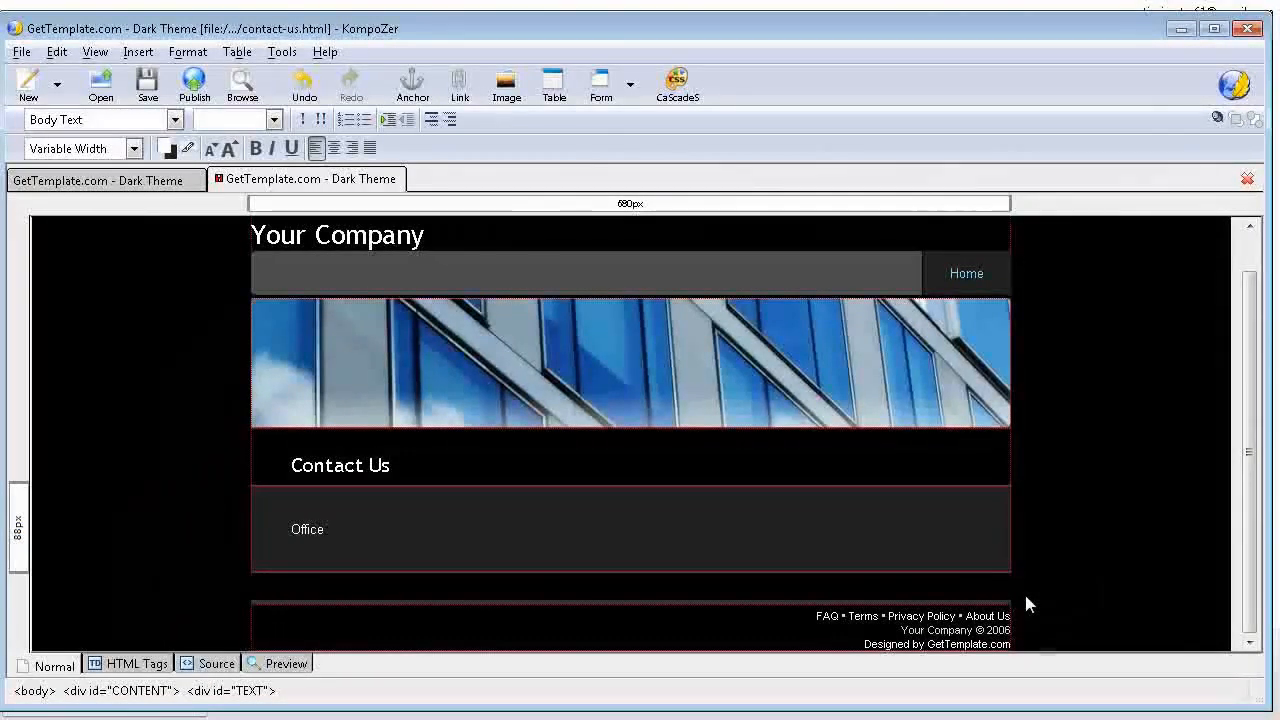
type(":")
key("Return")
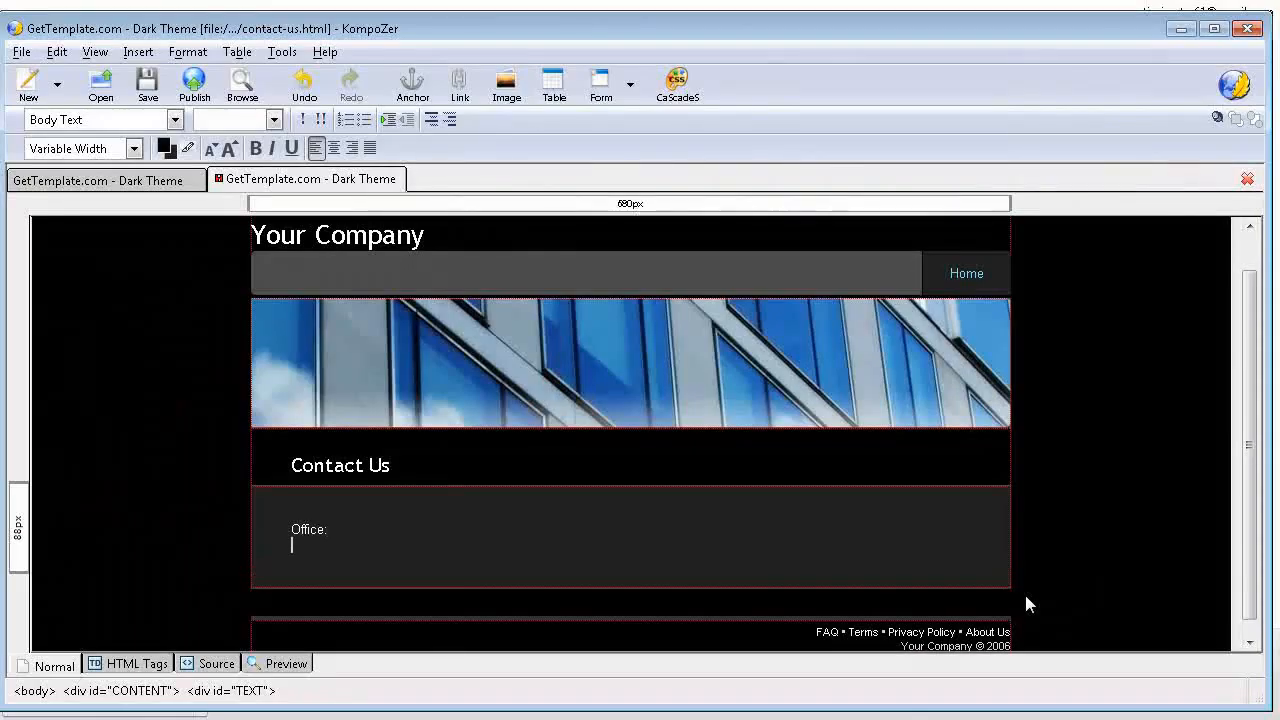
key("Return")
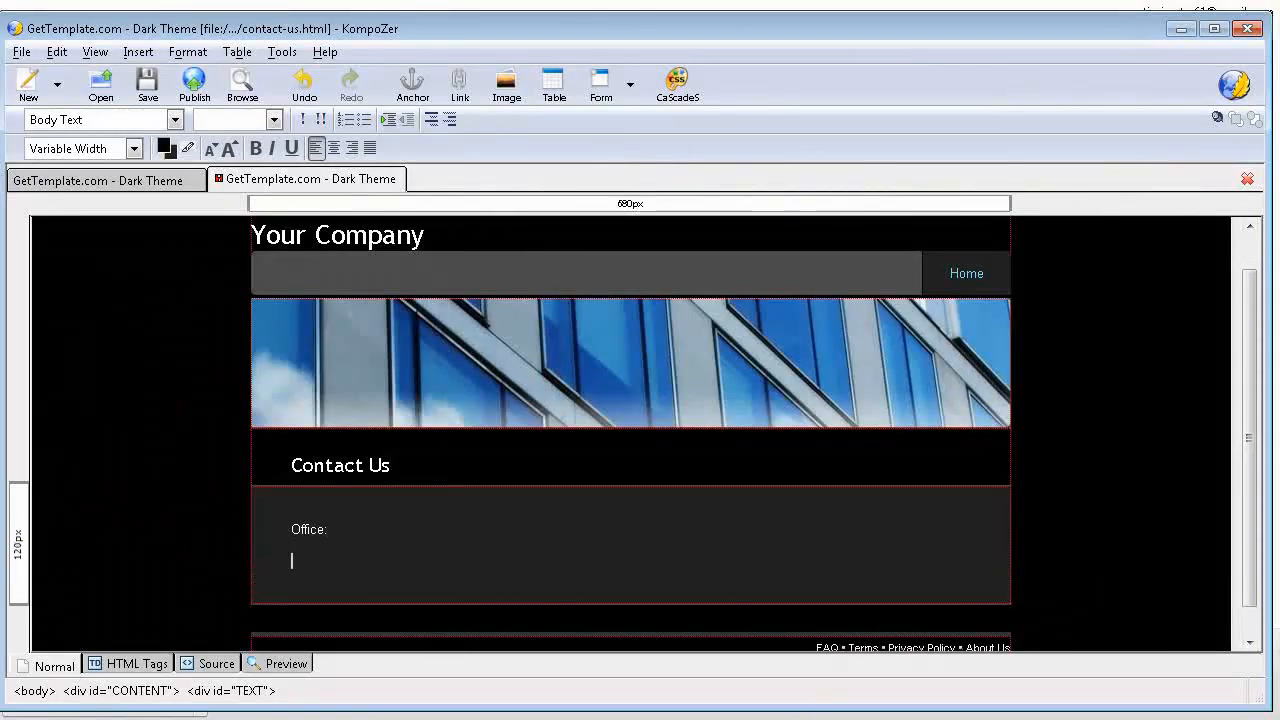
Step: Set the font of the word "Office" in the contact page's body to Verdana
double_click(287, 527)
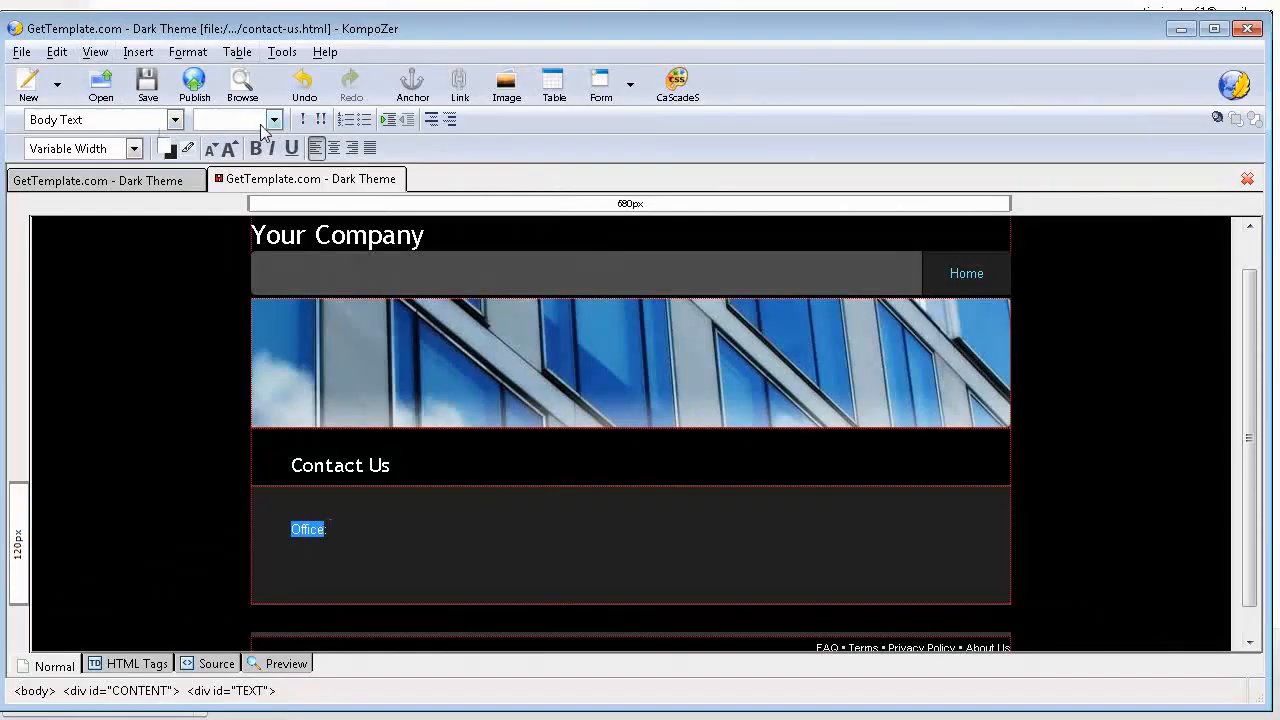
left_click(185, 51)
mouse_move(205, 80)
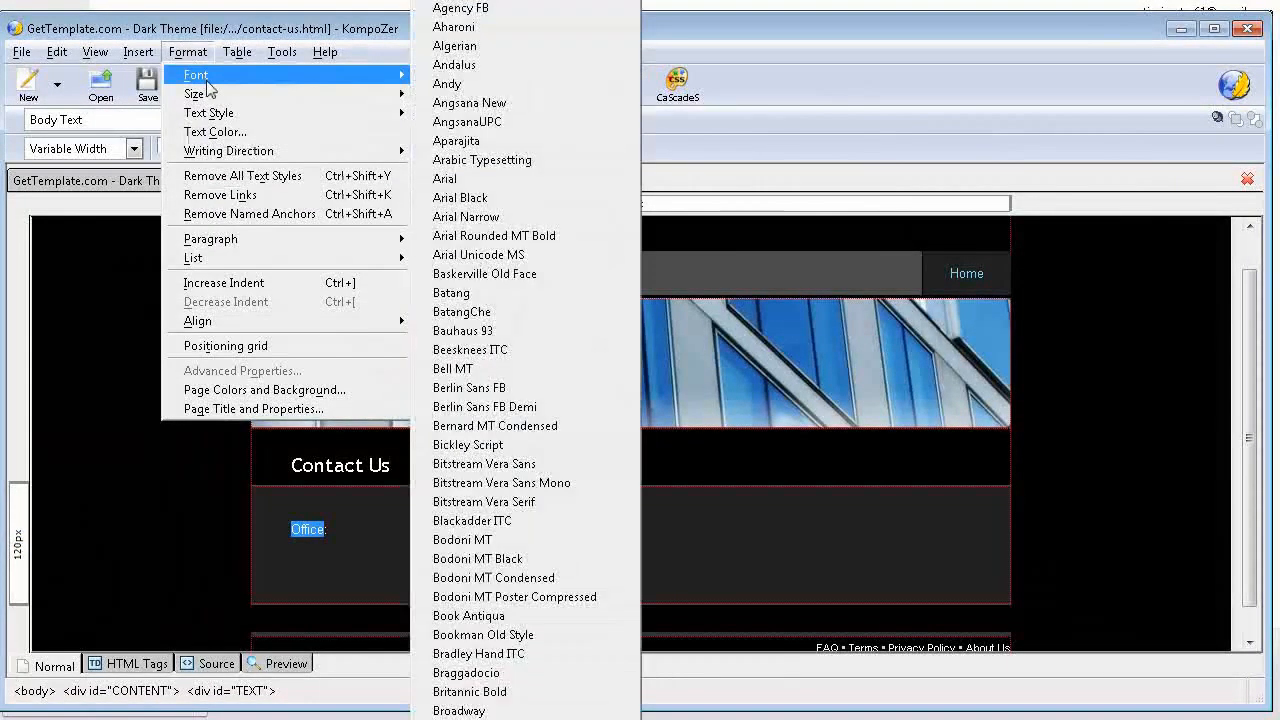
scroll(520, 215, "down", 20)
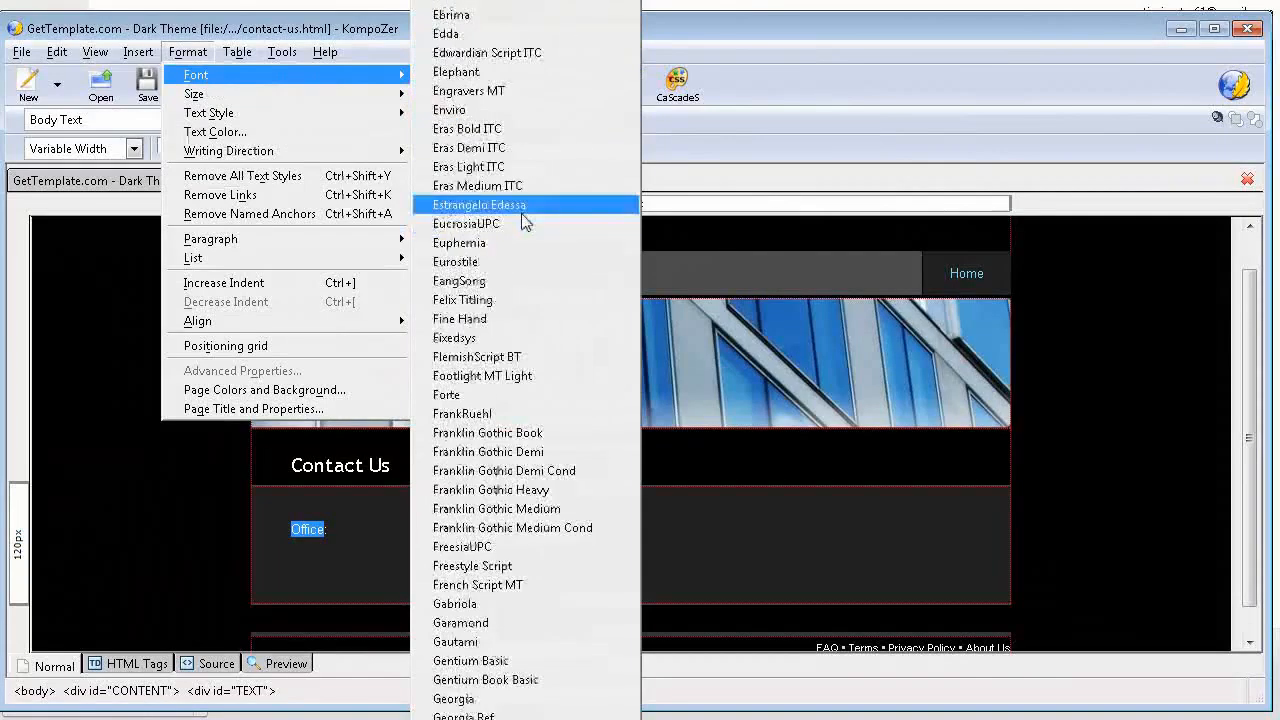
scroll(520, 225, "down", 20)
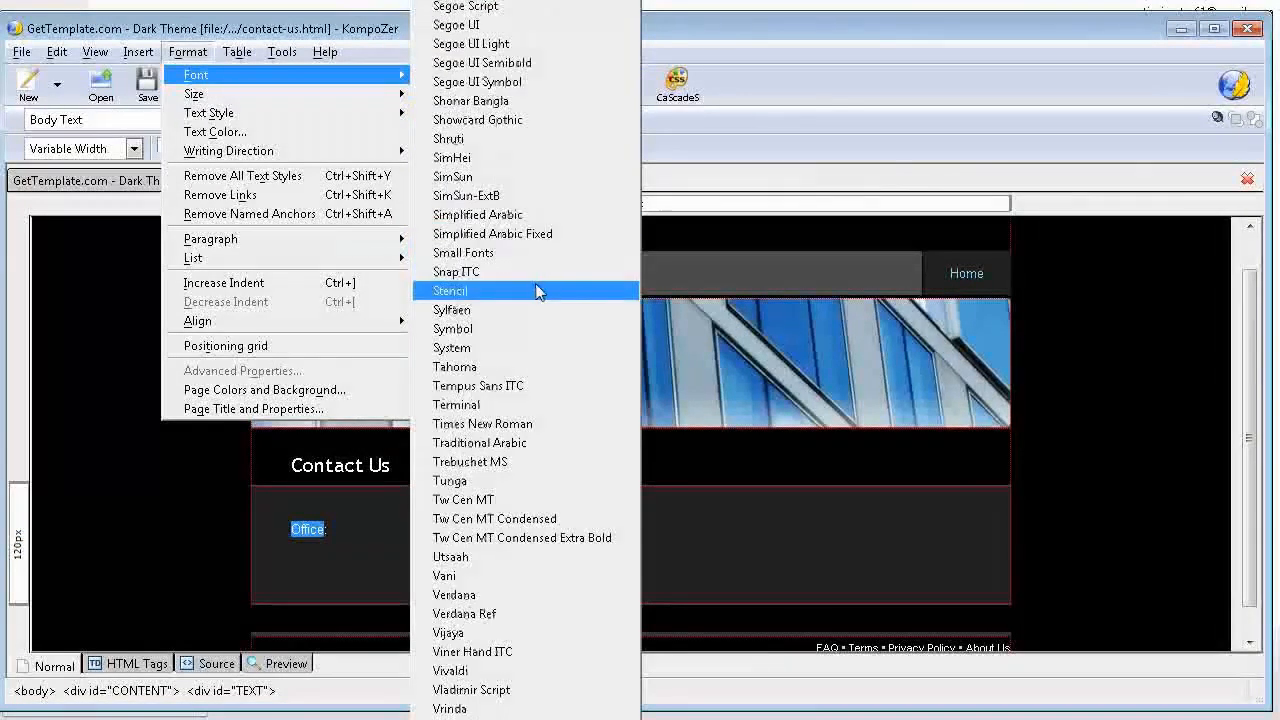
left_click(509, 595)
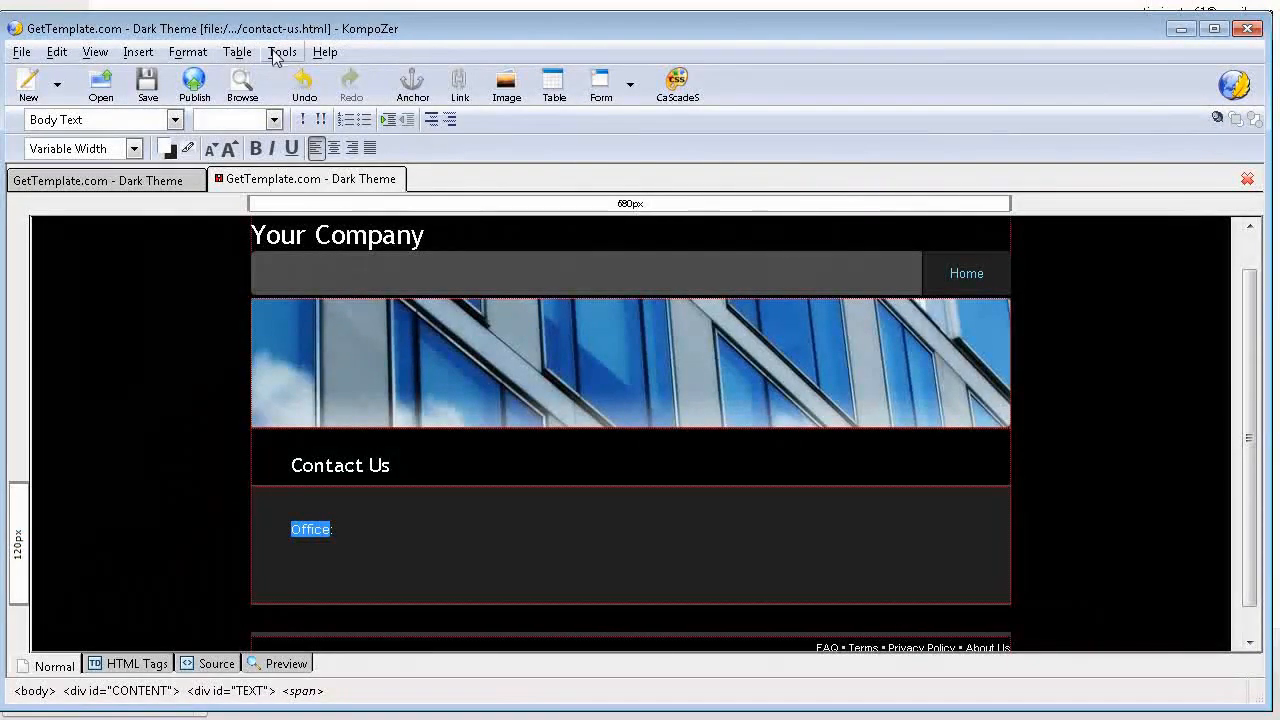
Step: Enlarge the word "Office" by three size steps and underline it
left_click(229, 148)
left_click(229, 148)
left_click(229, 148)
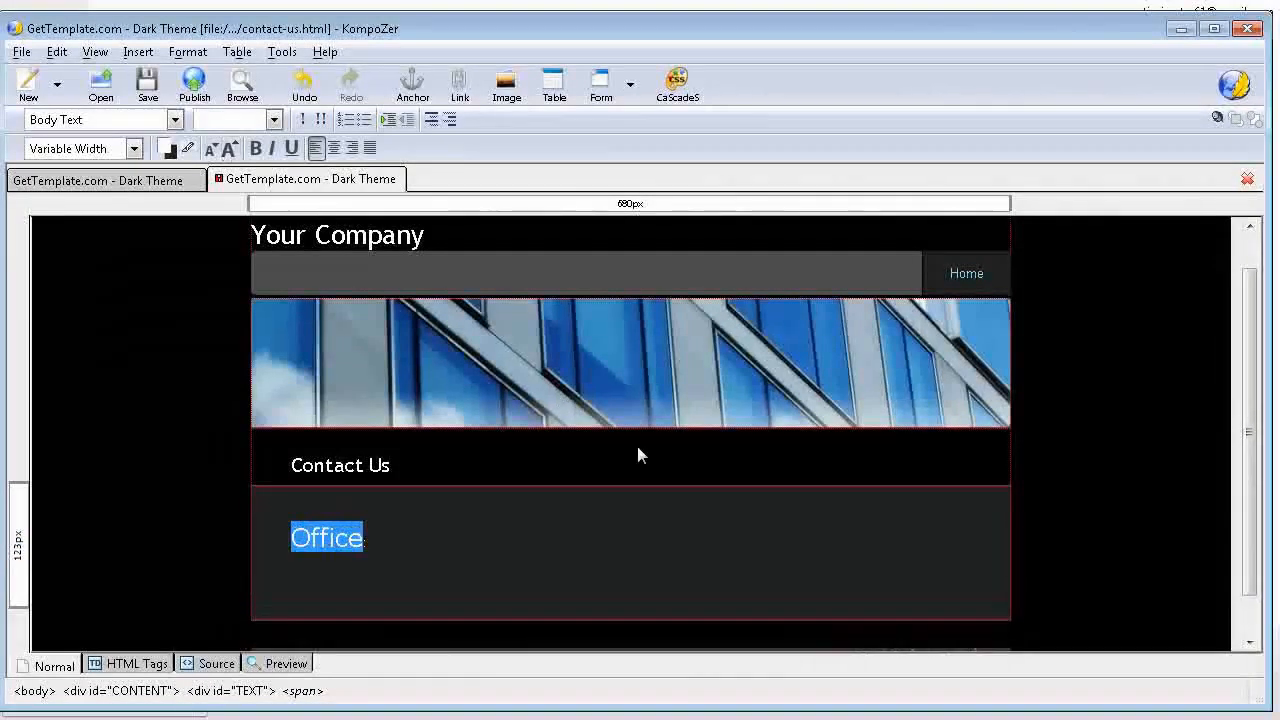
left_click(291, 148)
left_click(421, 556)
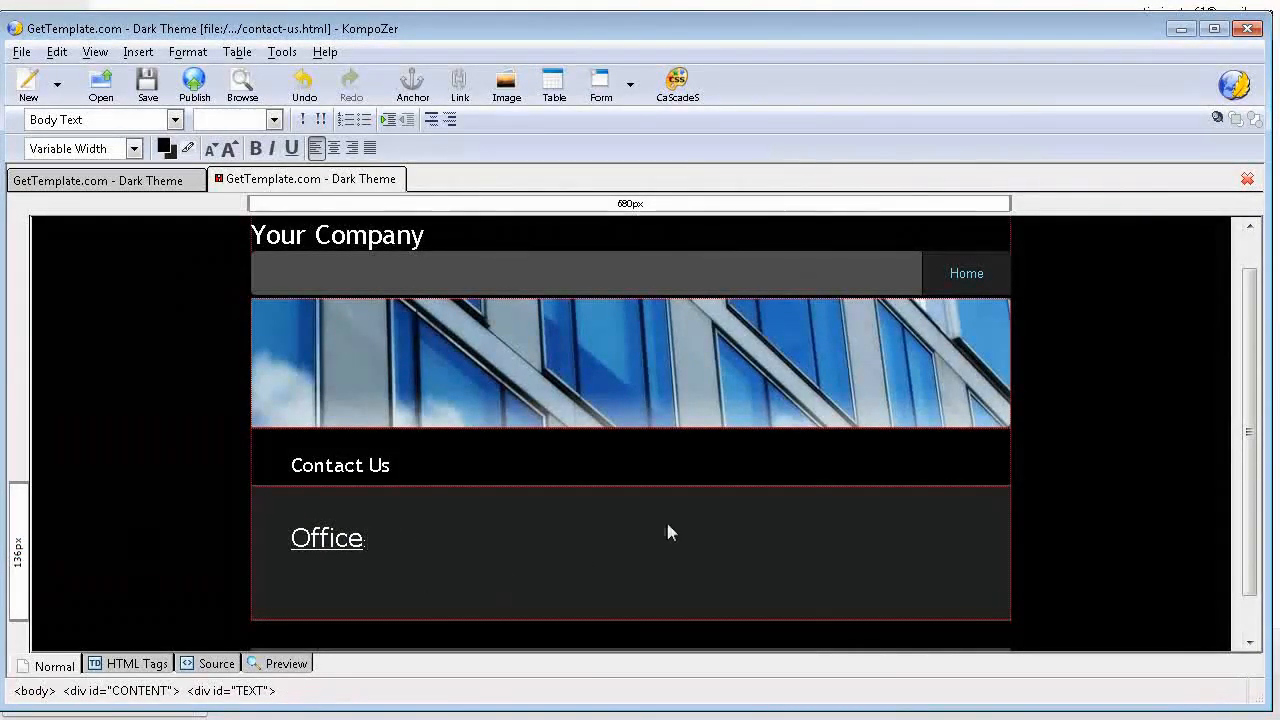
Step: Delete all the footer links and credit text from the contact page and save the page
scroll(667, 525, "down", 1)
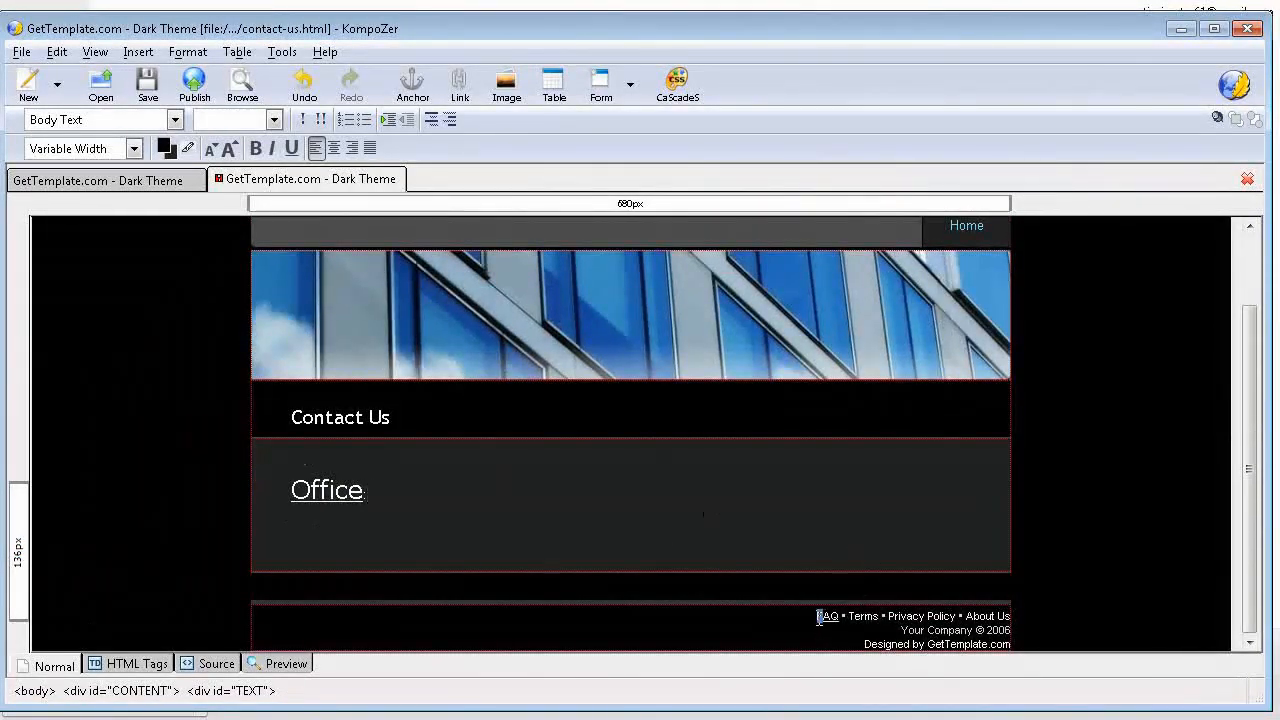
left_click_drag(818, 617, 1034, 650)
key("Delete")
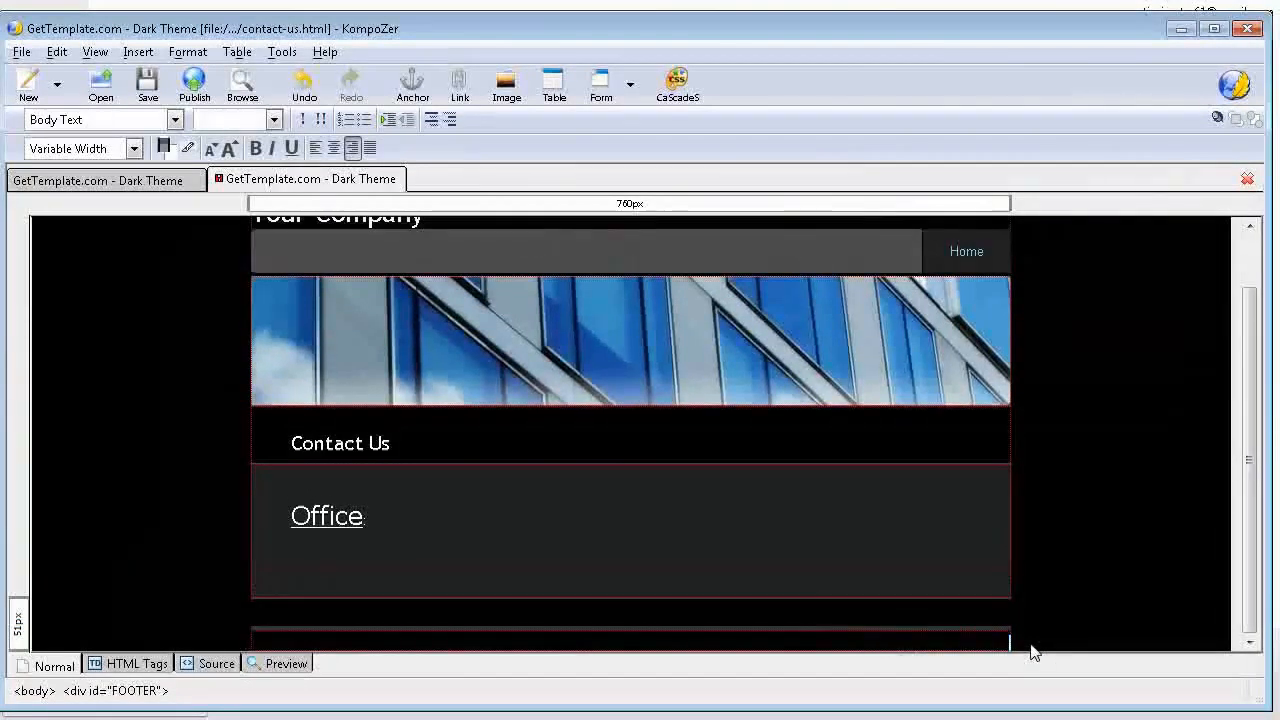
left_click(141, 83)
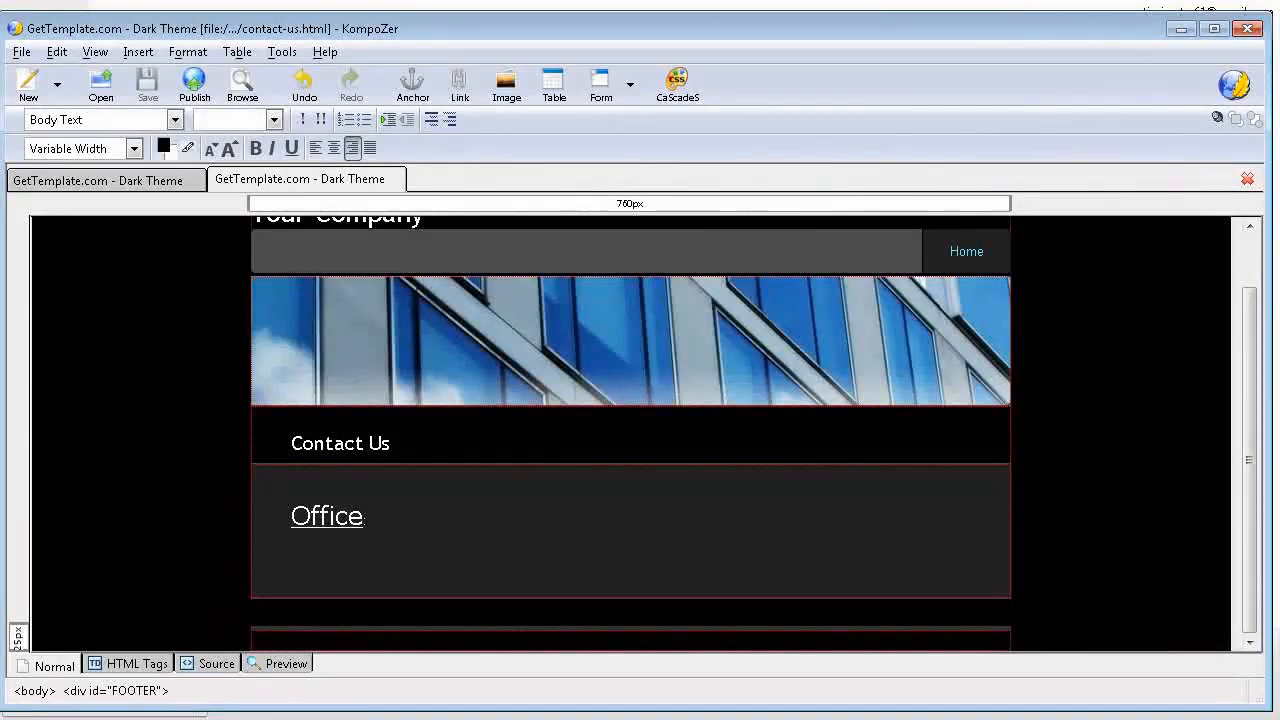
Step: Switch to the inner dark_theme folder, open index.html in the browser and look over the home page
key("alt+Tab")
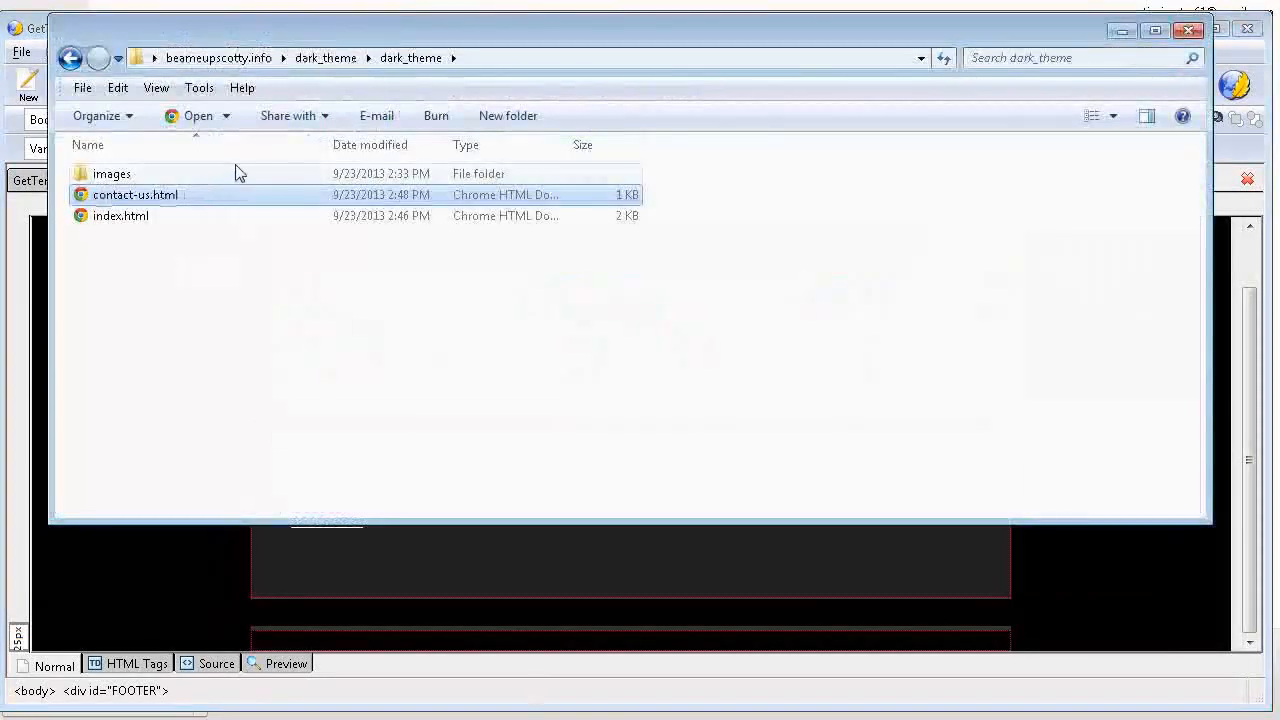
double_click(105, 216)
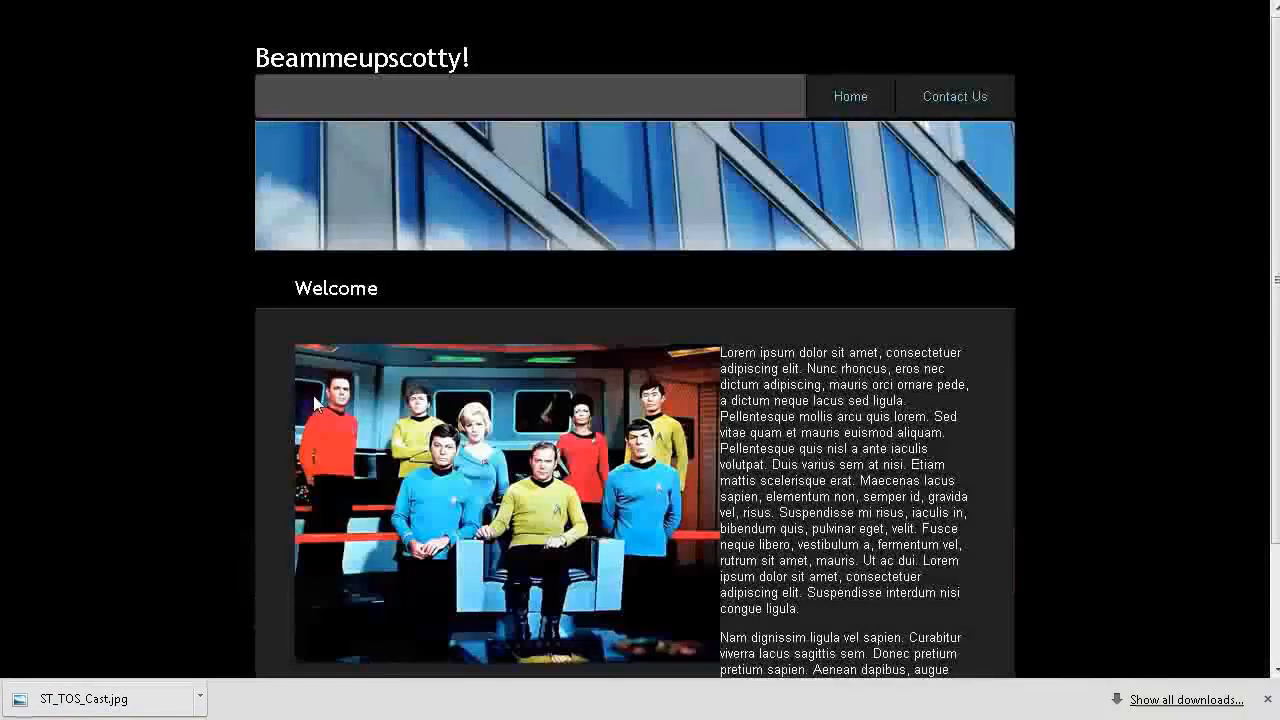
scroll(376, 82, "down", 2)
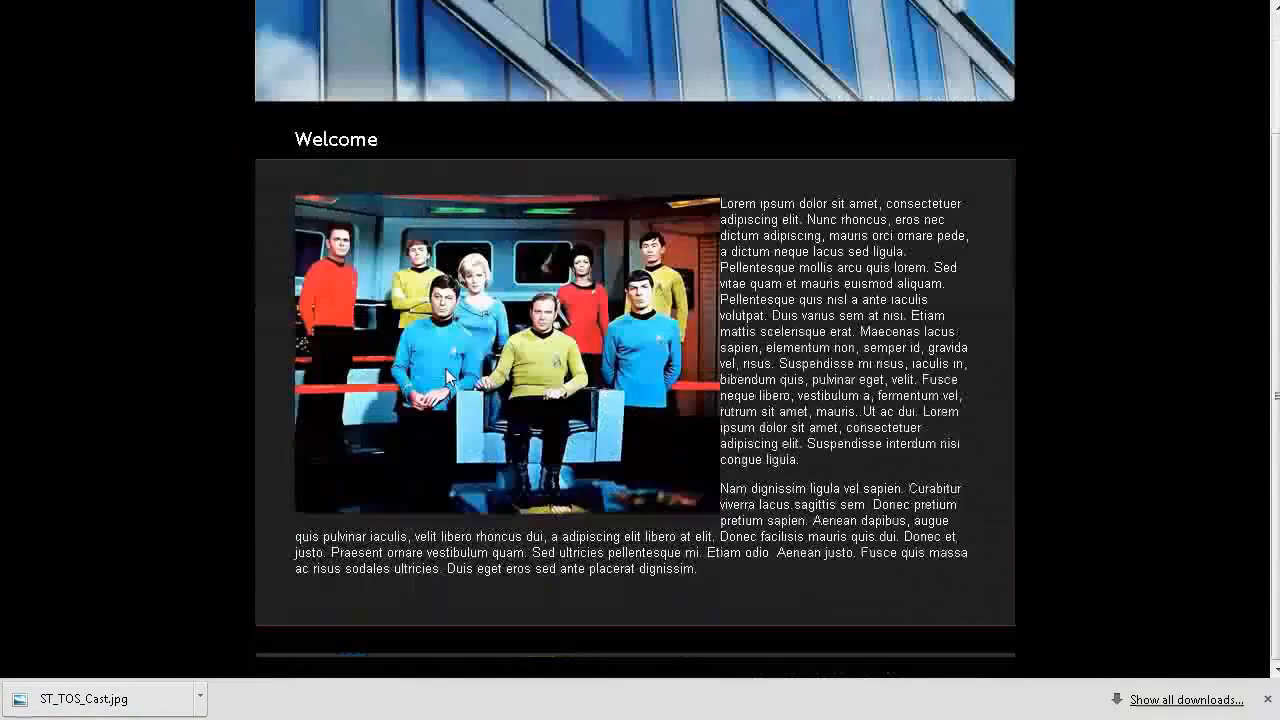
scroll(803, 358, "up", 2)
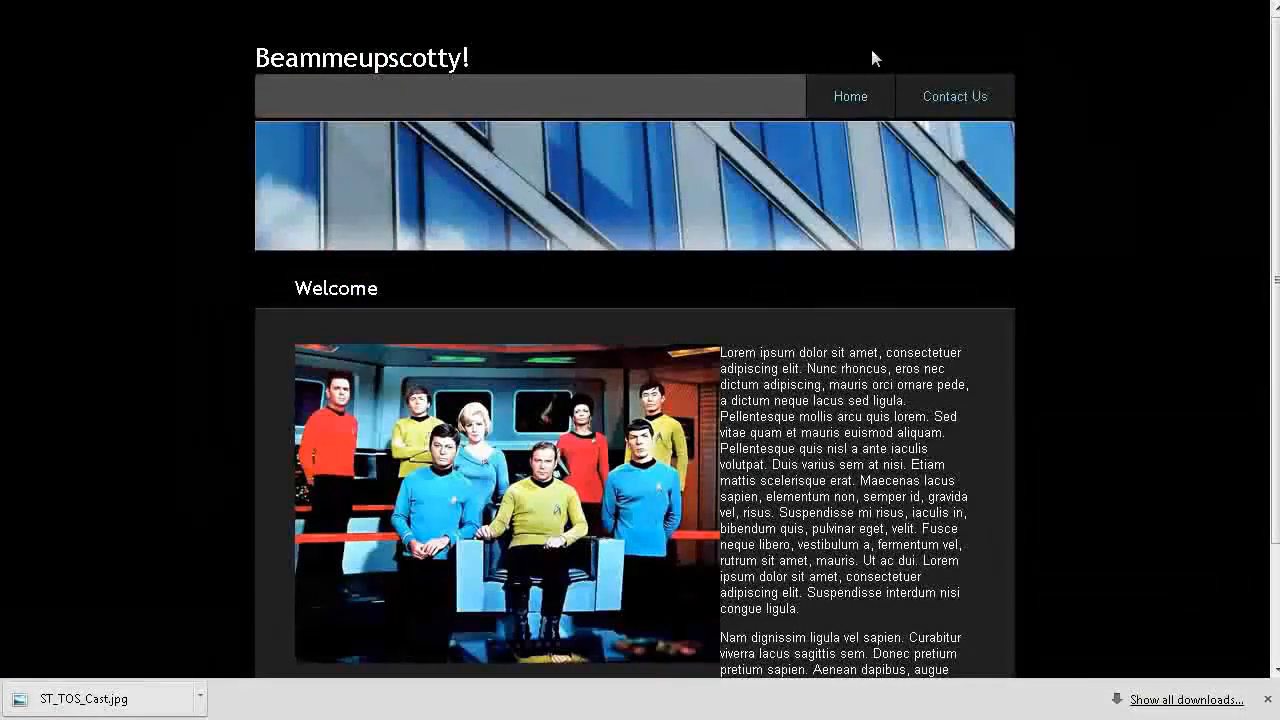
Step: Test the site navigation by following Contact Us from the home page and Home from the contact page
left_click(946, 101)
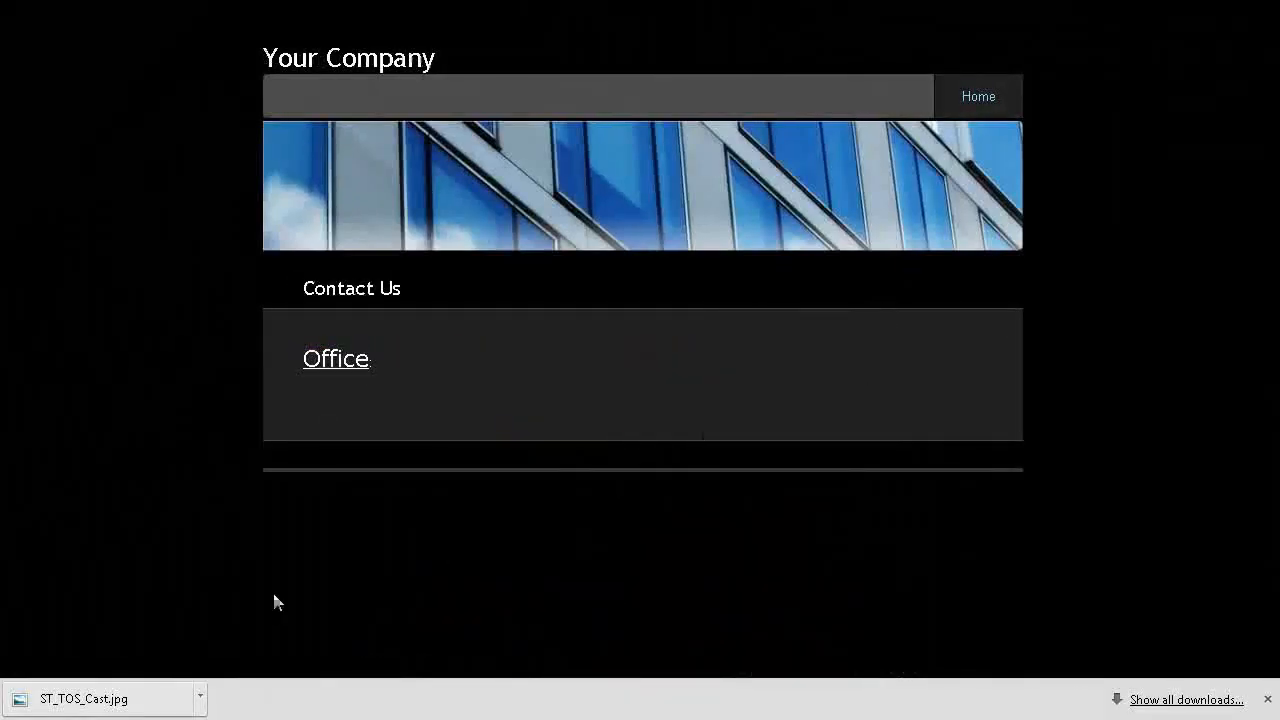
left_click(994, 104)
scroll(862, 524, "down", 2)
scroll(862, 524, "up", 2)
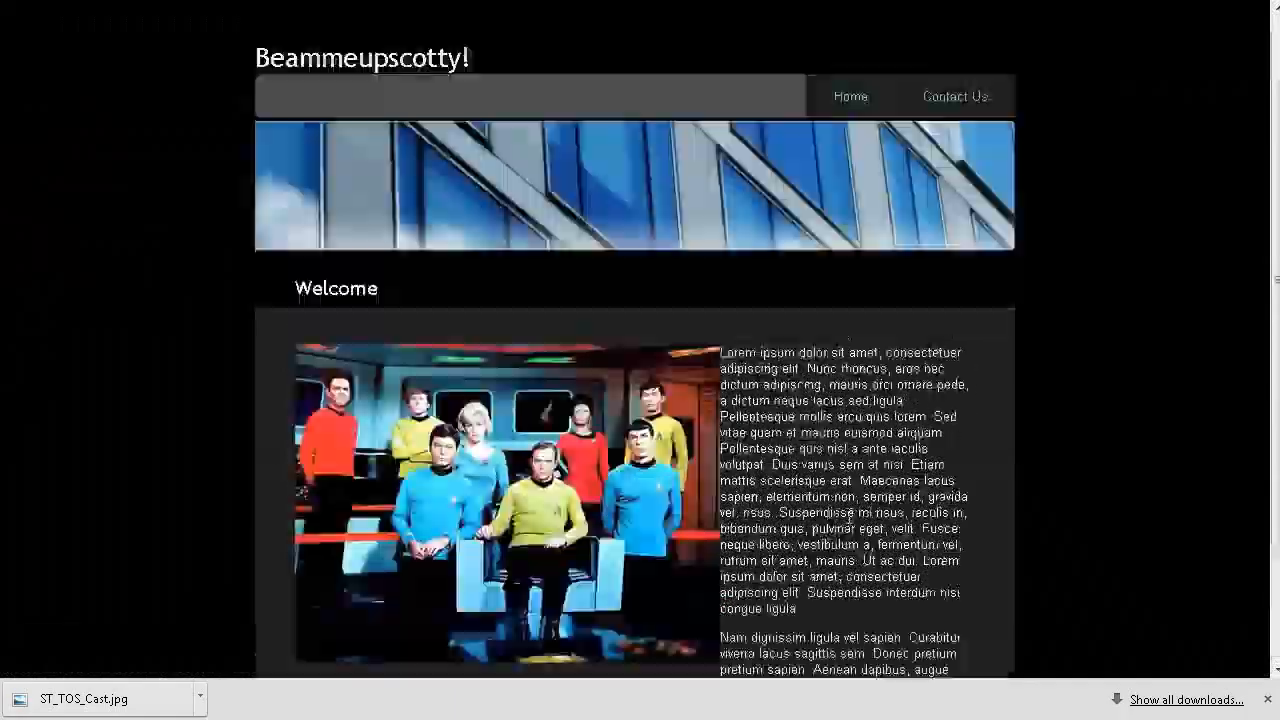